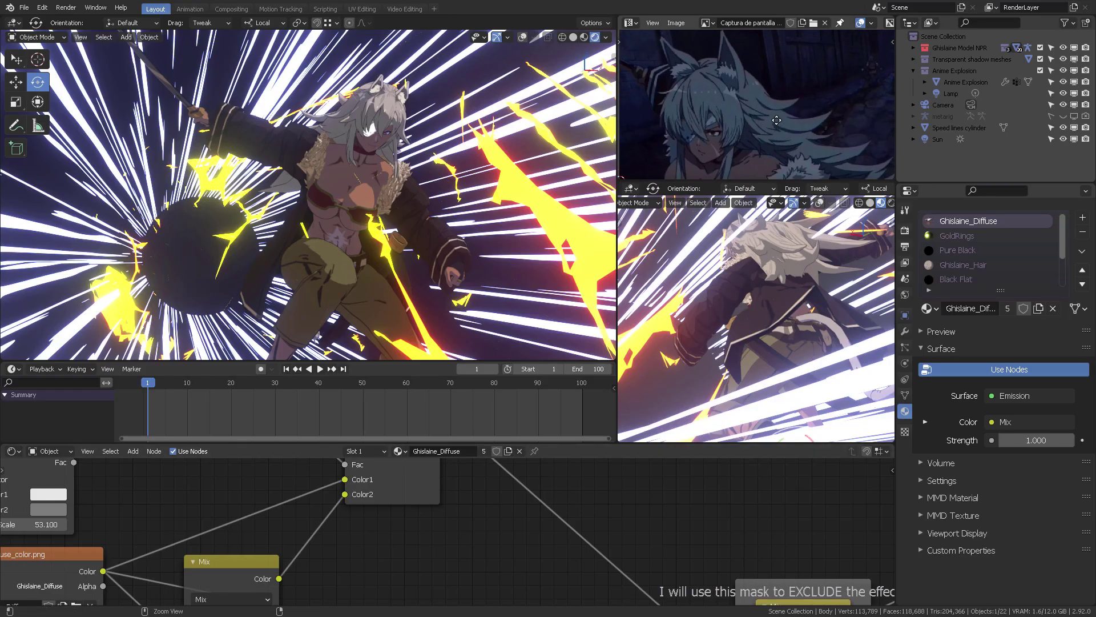
# Study the enlarged reference screenshot, then orbit both viewports around the character
pyautogui.hotkey('ctrl', 'alt', 'space')
pyautogui.moveTo(537, 304); pyautogui.dragTo(432, 315, button='middle')
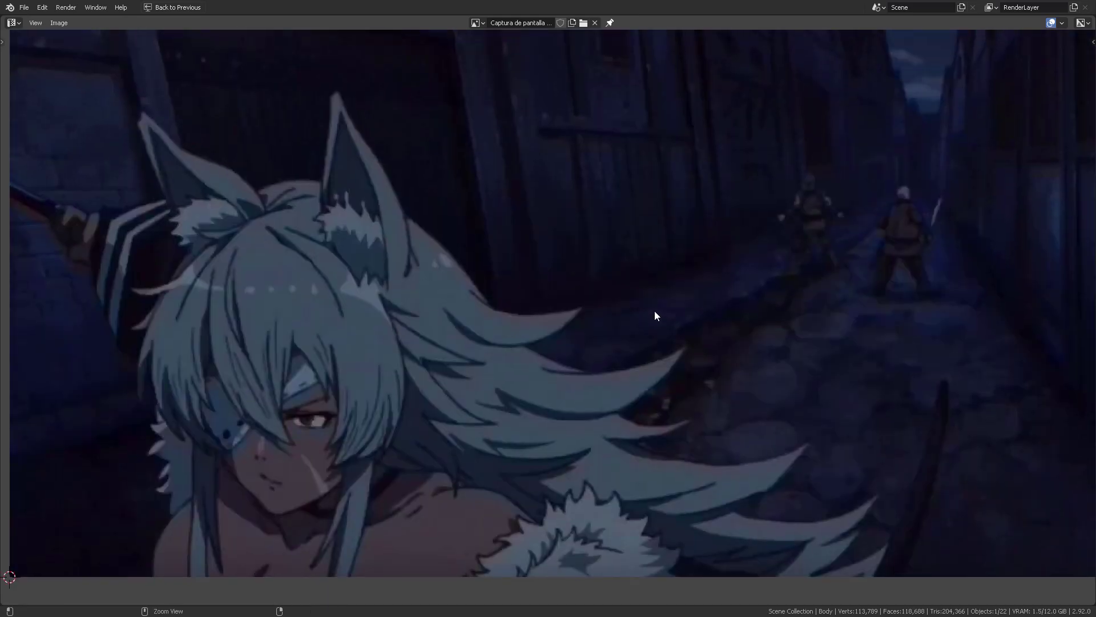
pyautogui.hotkey('ctrl', 'alt', 'space')
pyautogui.moveTo(398, 218); pyautogui.dragTo(449, 193, button='middle')
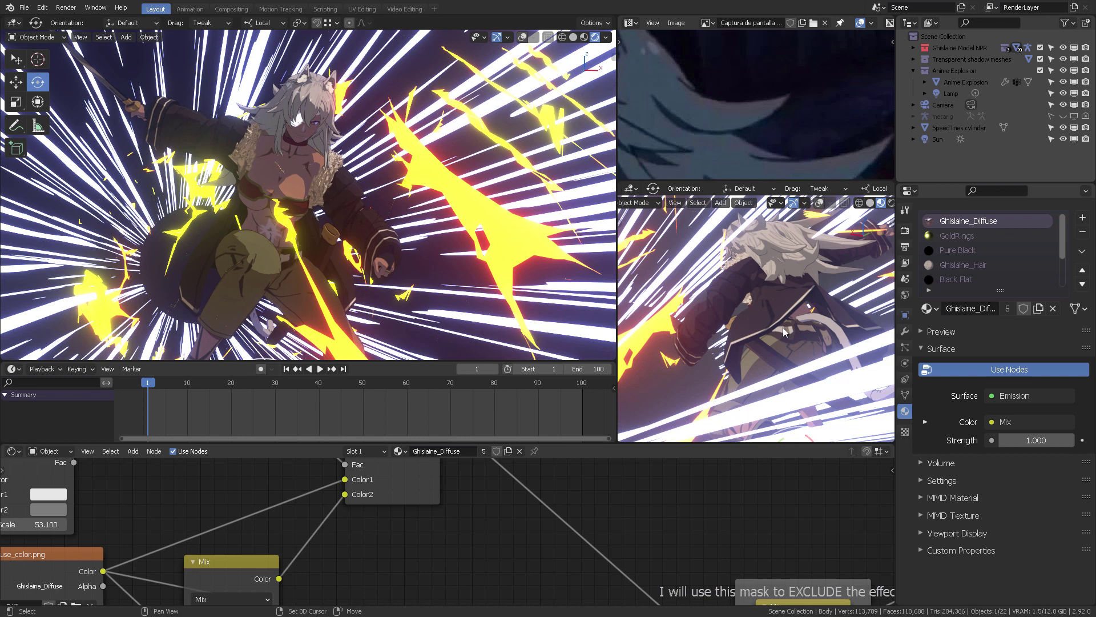
pyautogui.moveTo(782, 327); pyautogui.dragTo(648, 260, button='middle')
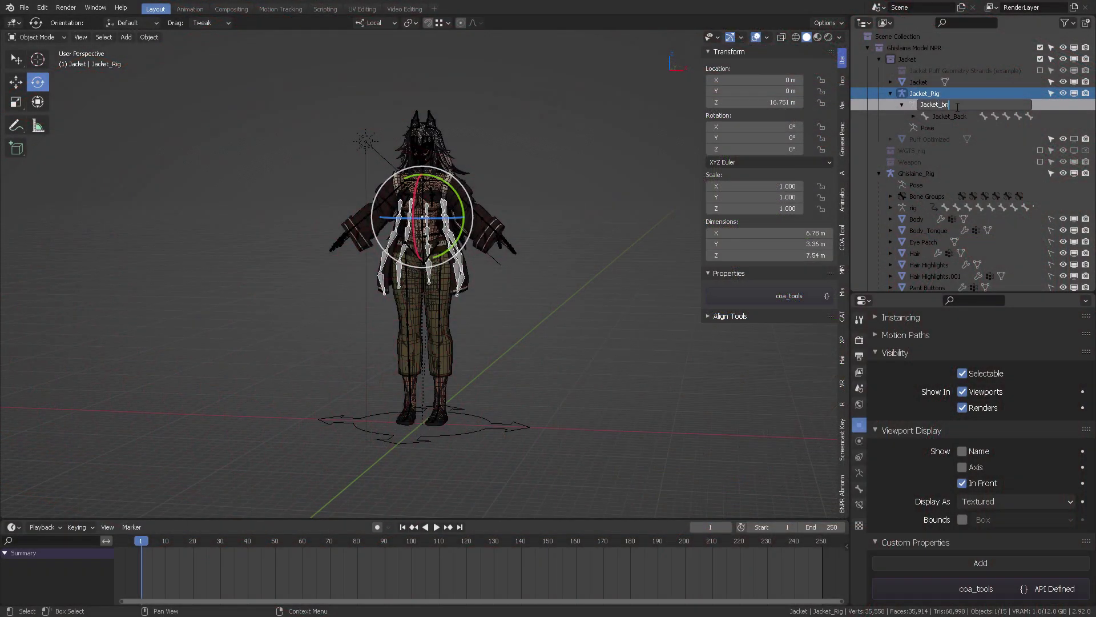
# Rename the jacket armature data to Jacket_bones and select Ghislaine_Rig
pyautogui.write('ones')
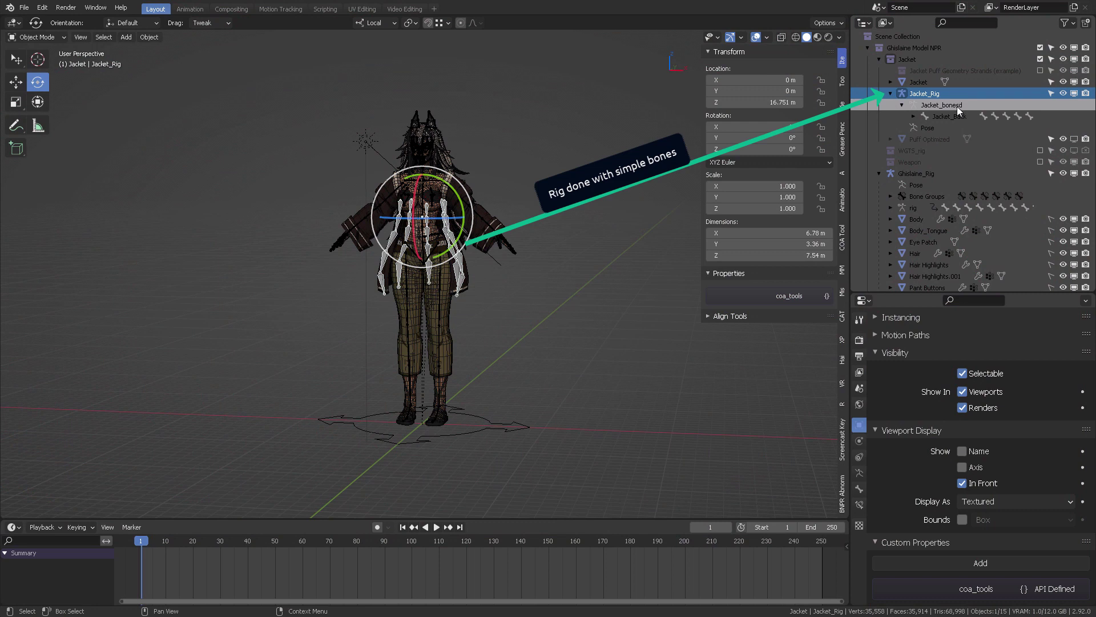
pyautogui.press('Return')
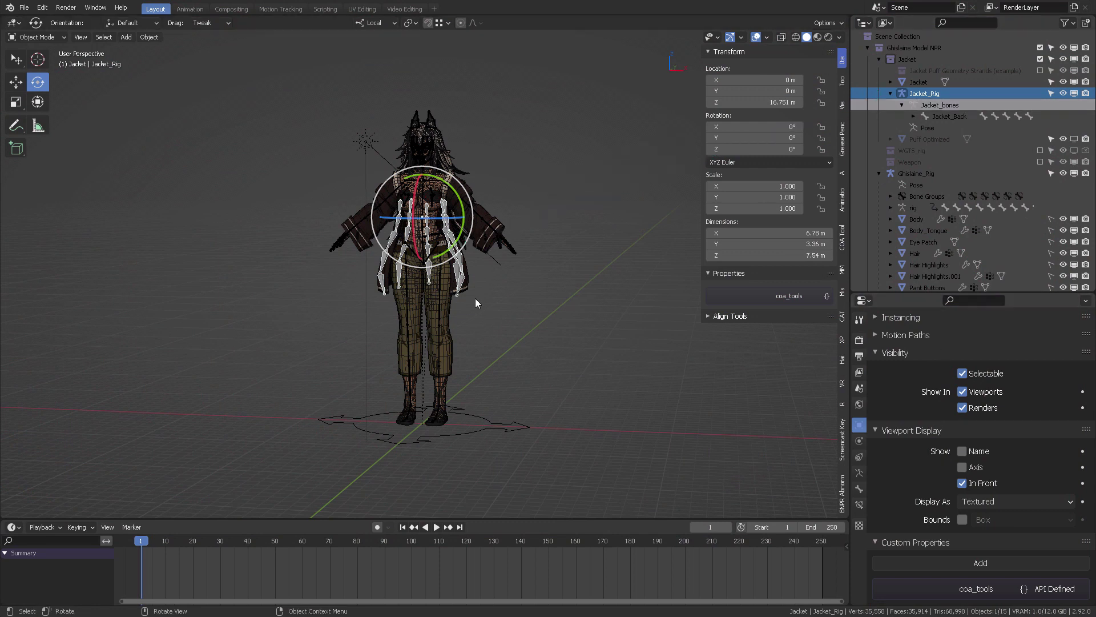
pyautogui.click(526, 281)
pyautogui.scroll(5, 526, 281)
pyautogui.scroll(-5, 546, 280)
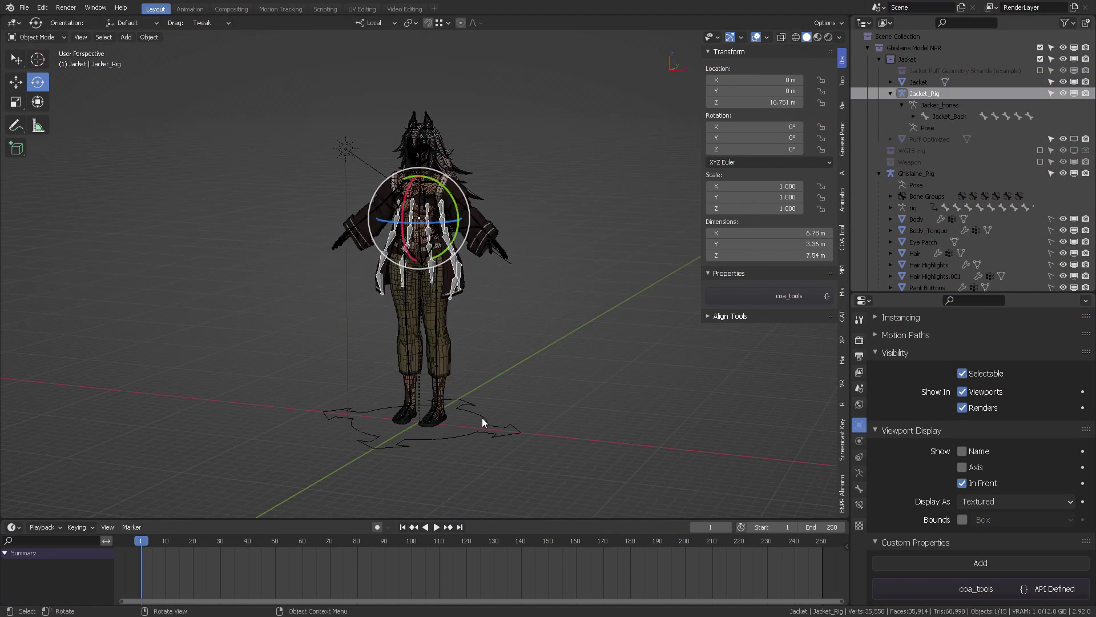
pyautogui.click(482, 417)
# Select the jacket rig with Ghislaine_Rig active, then reselect Ghislaine_Rig alone
pyautogui.moveTo(484, 413); pyautogui.dragTo(516, 339, button='middle')
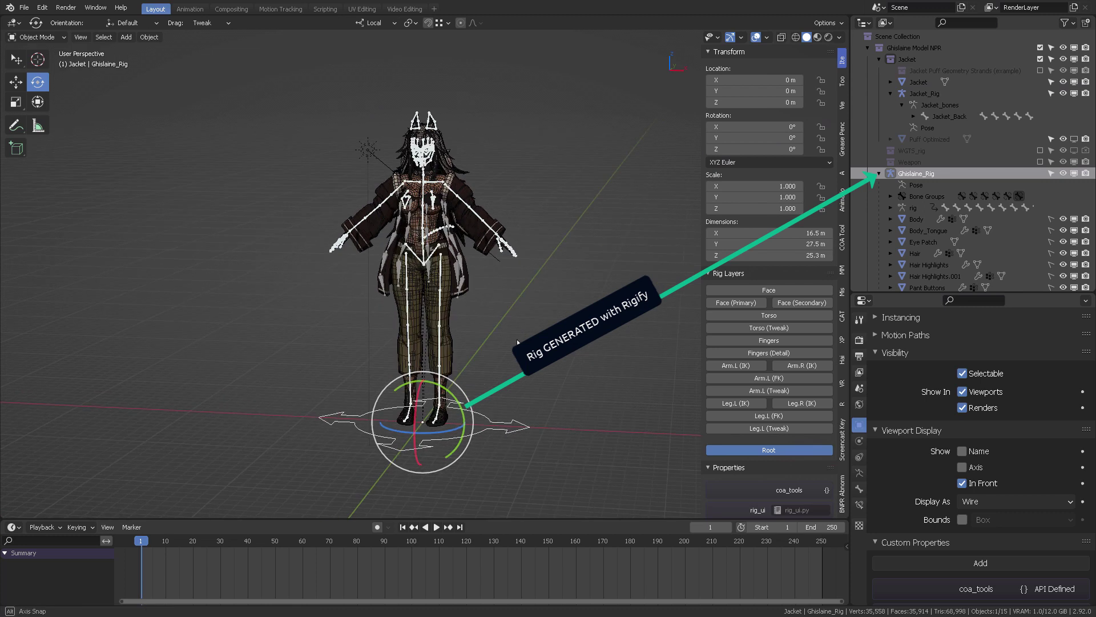
pyautogui.click(458, 265)
pyautogui.moveTo(475, 272); pyautogui.dragTo(481, 297, button='middle')
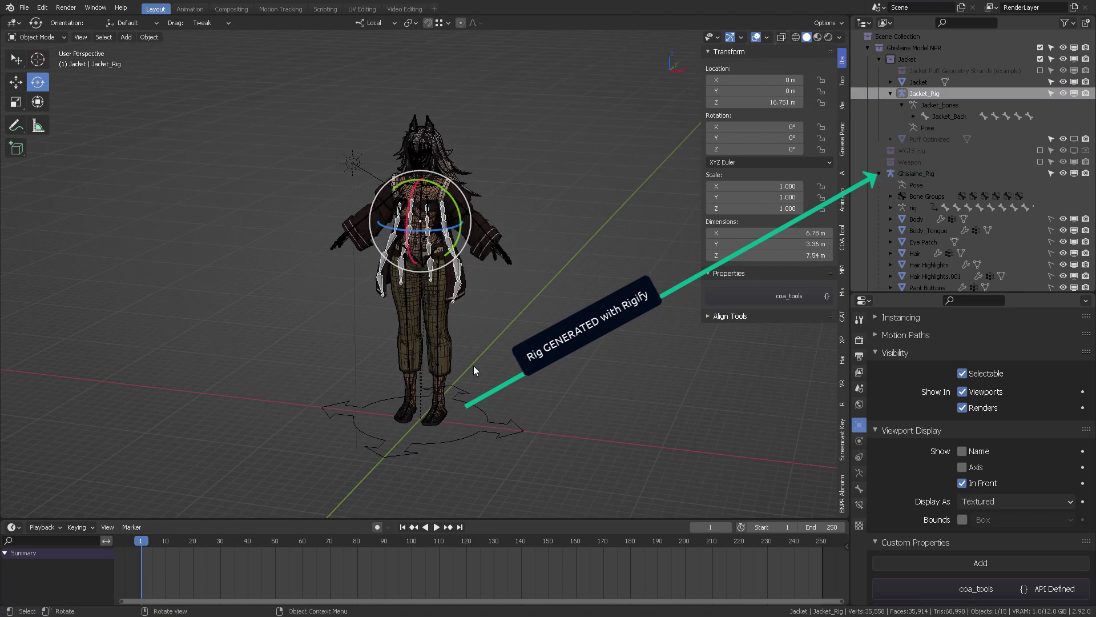
pyautogui.keyDown('shift'); pyautogui.click(469, 402); pyautogui.keyUp('shift')
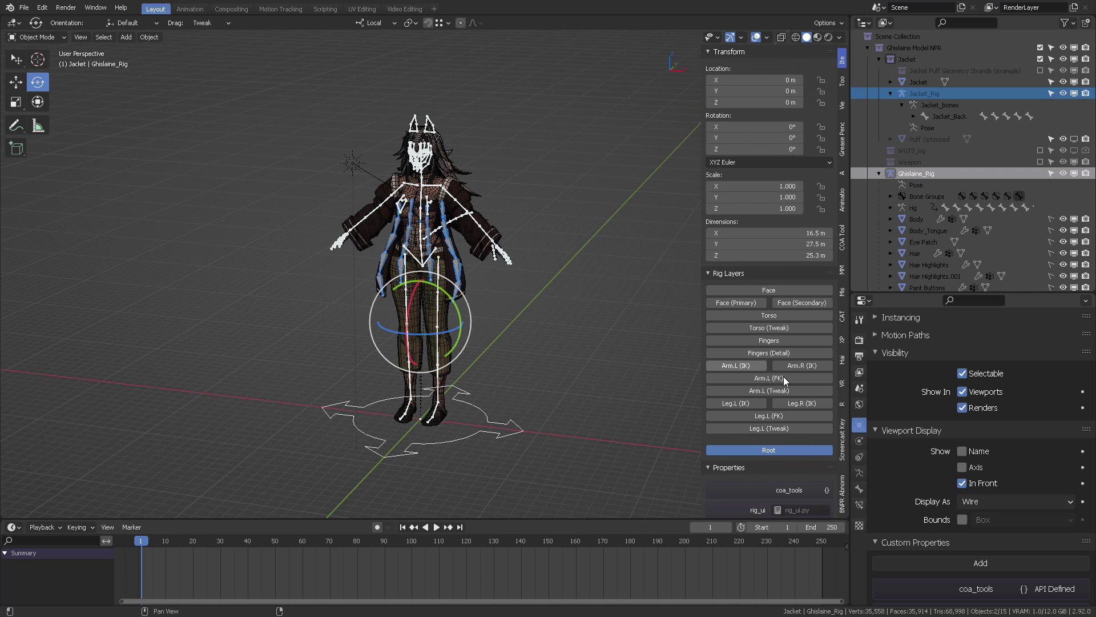
pyautogui.click(588, 375)
pyautogui.click(480, 411)
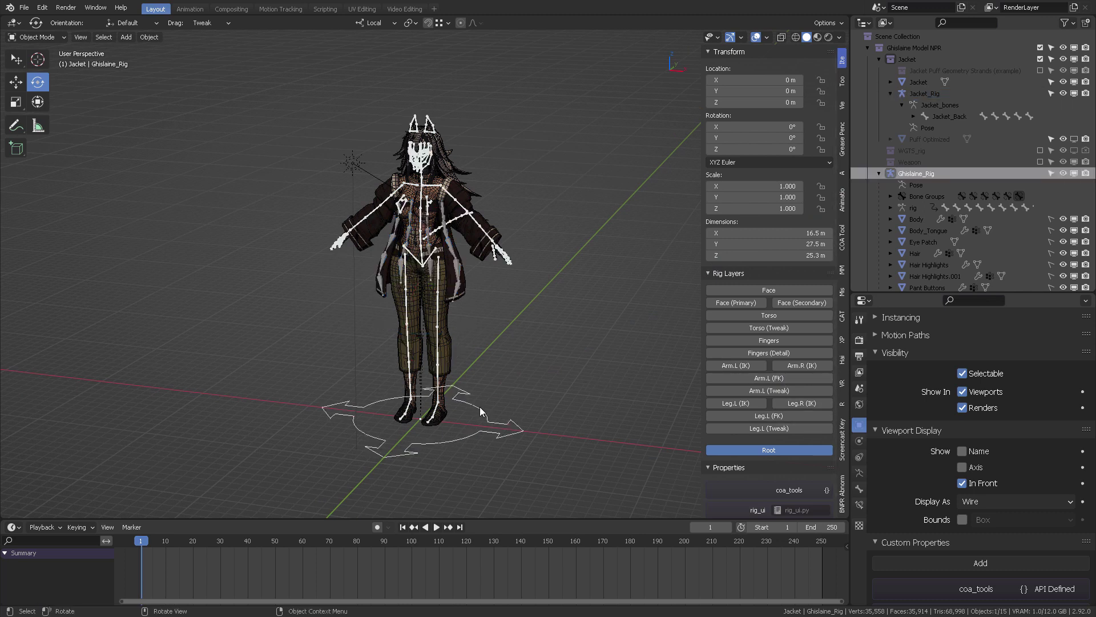
# Show Ghislaine_Rig's skeleton layer settings, then select Jacket_Rig with Ghislaine_Rig active
pyautogui.click(859, 473)
pyautogui.scroll(5, 970, 451)
pyautogui.scroll(5, 1063, 402)
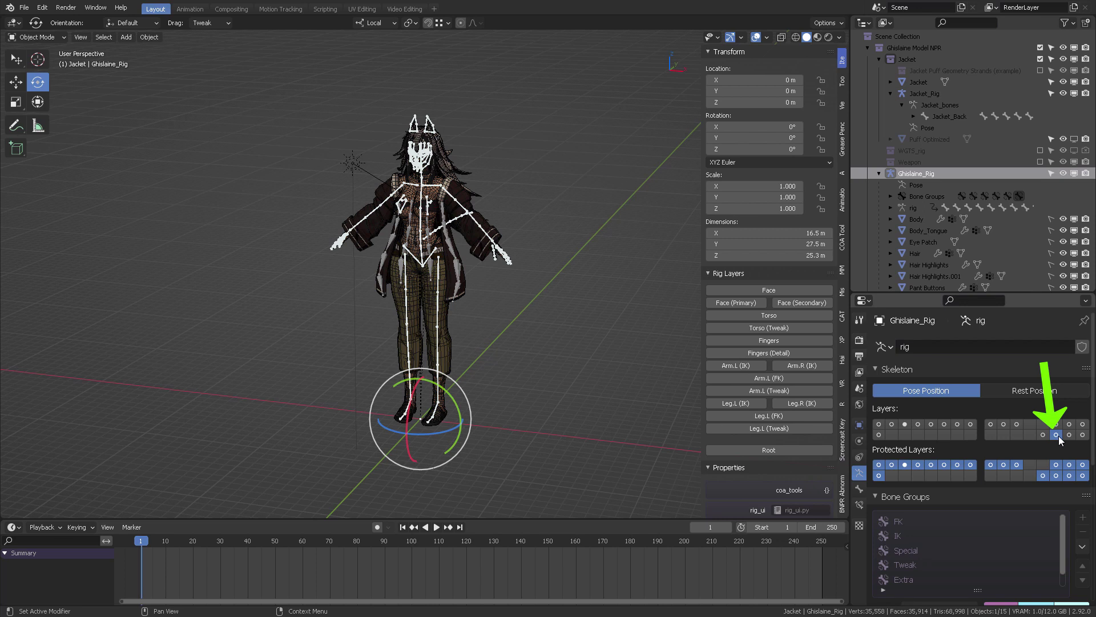
pyautogui.click(456, 266)
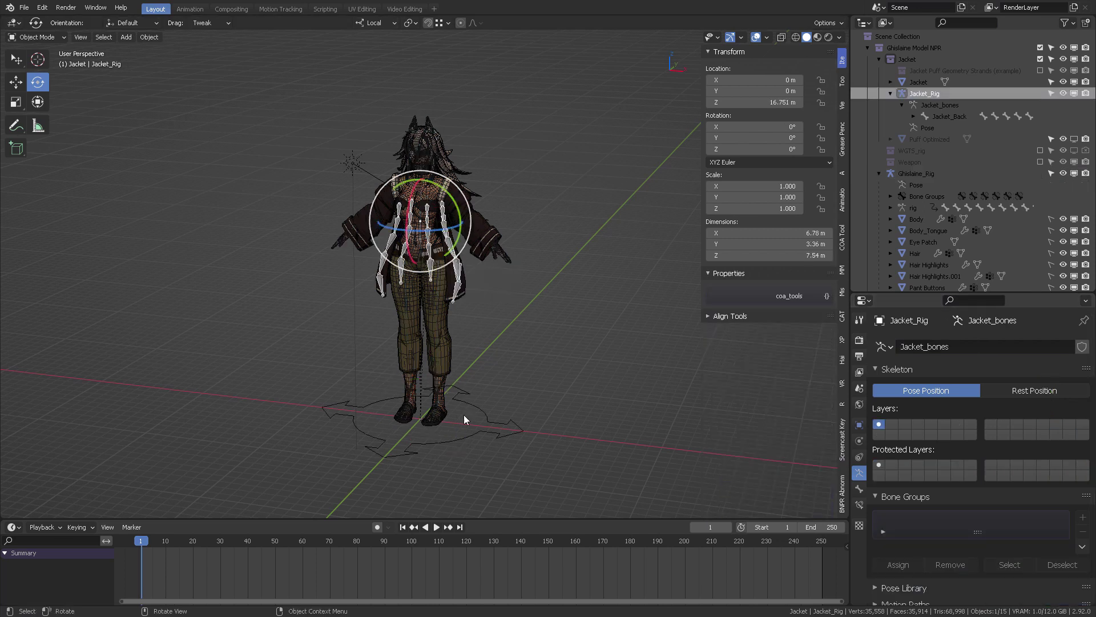
pyautogui.keyDown('shift'); pyautogui.click(480, 406); pyautogui.keyUp('shift')
# Join the jacket rig into Ghislaine_Rig and switch the rig to Pose Mode
pyautogui.hotkey('ctrl', 'j')
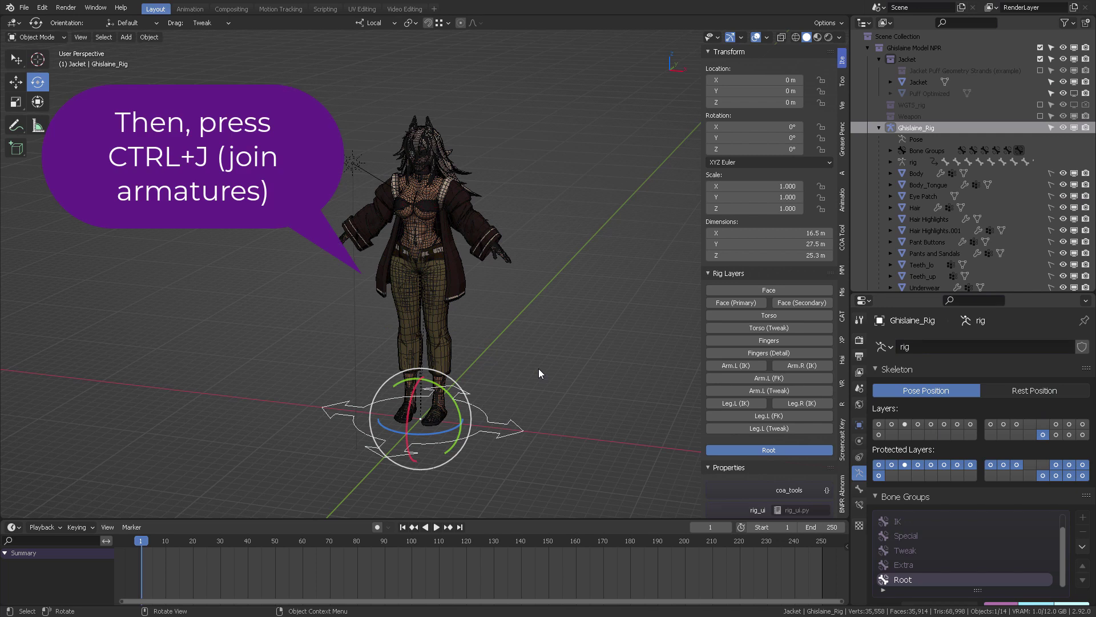
pyautogui.hotkey('ctrl', 'z')
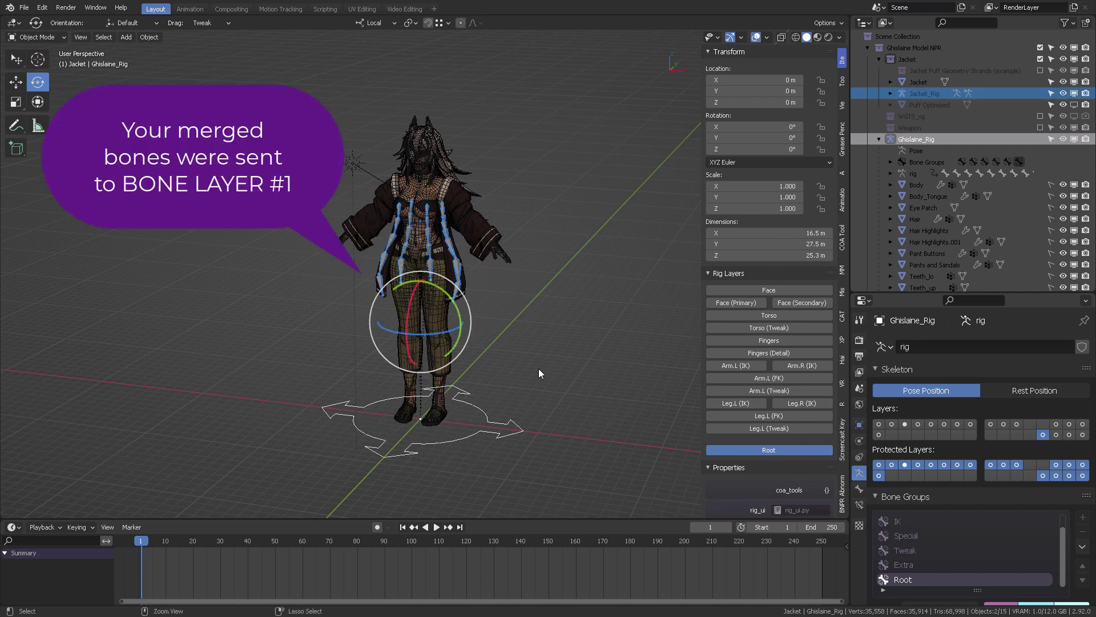
pyautogui.hotkey('ctrl', 'j')
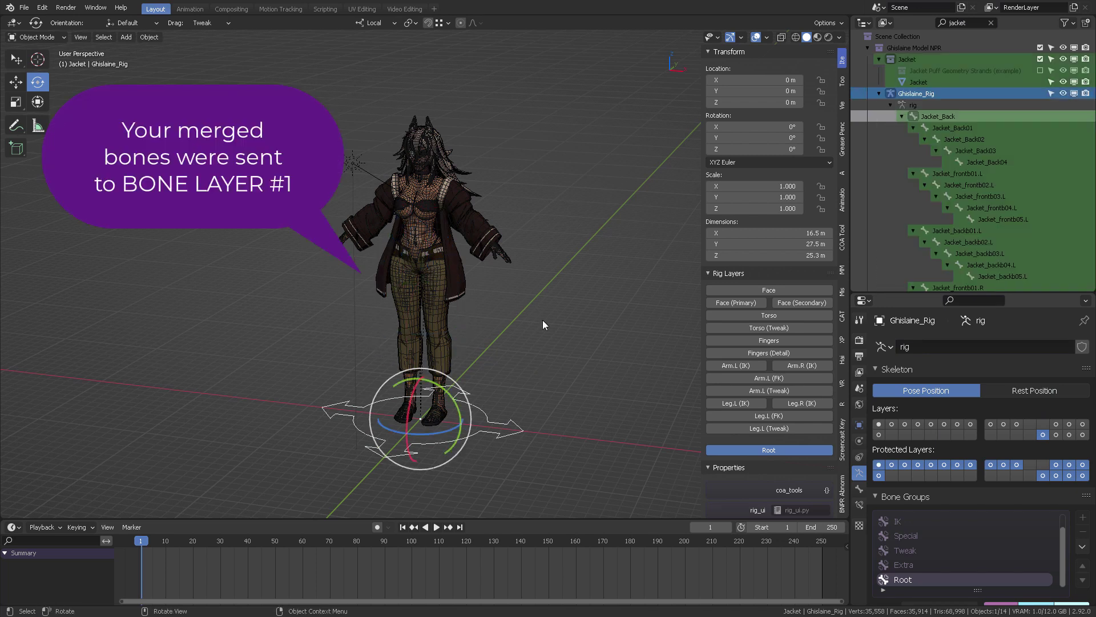
pyautogui.hotkey('ctrl', 'Tab')
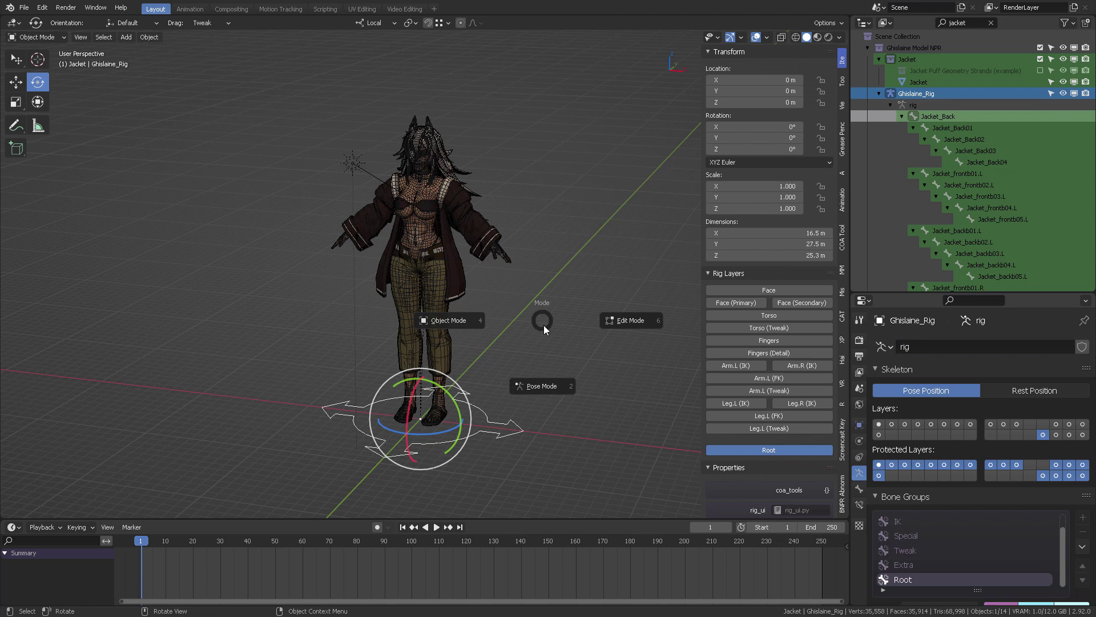
pyautogui.click(546, 388)
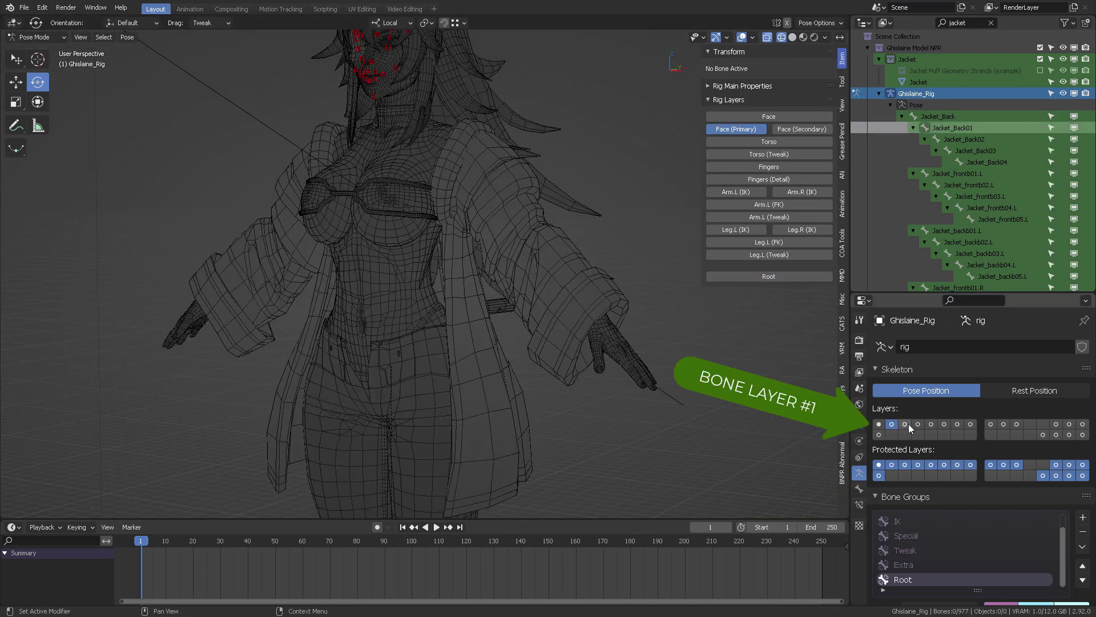
# Make bone layer 1 visible and turn on the Torso, Torso (Tweak) and Face rig layers
pyautogui.keyDown('shift'); pyautogui.click(908, 424); pyautogui.keyUp('shift')
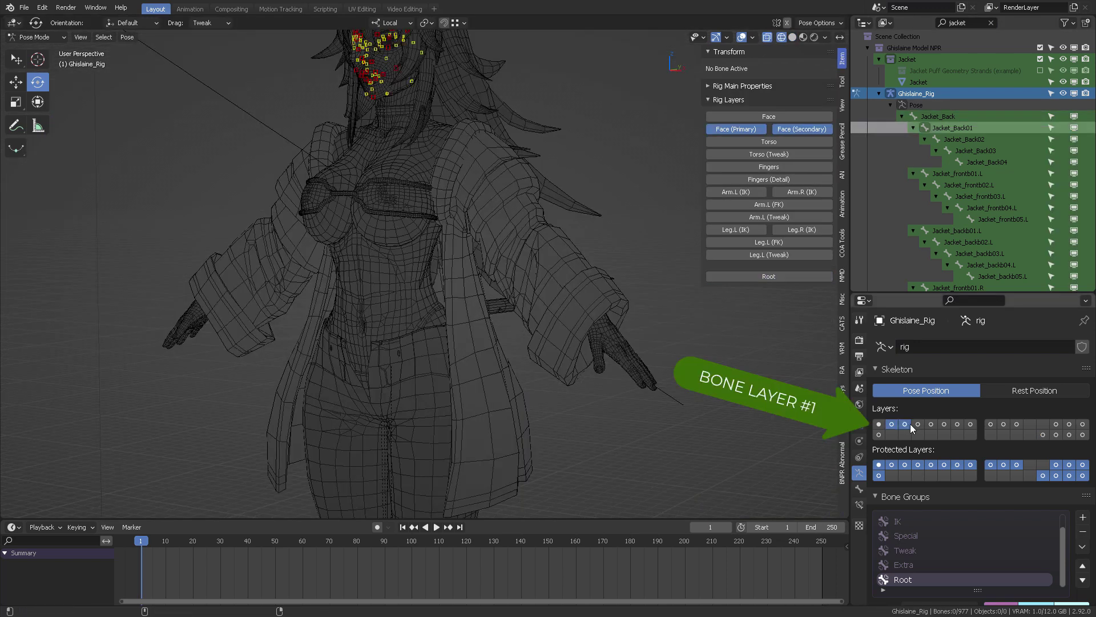
pyautogui.keyDown('shift'); pyautogui.click(880, 424); pyautogui.keyUp('shift')
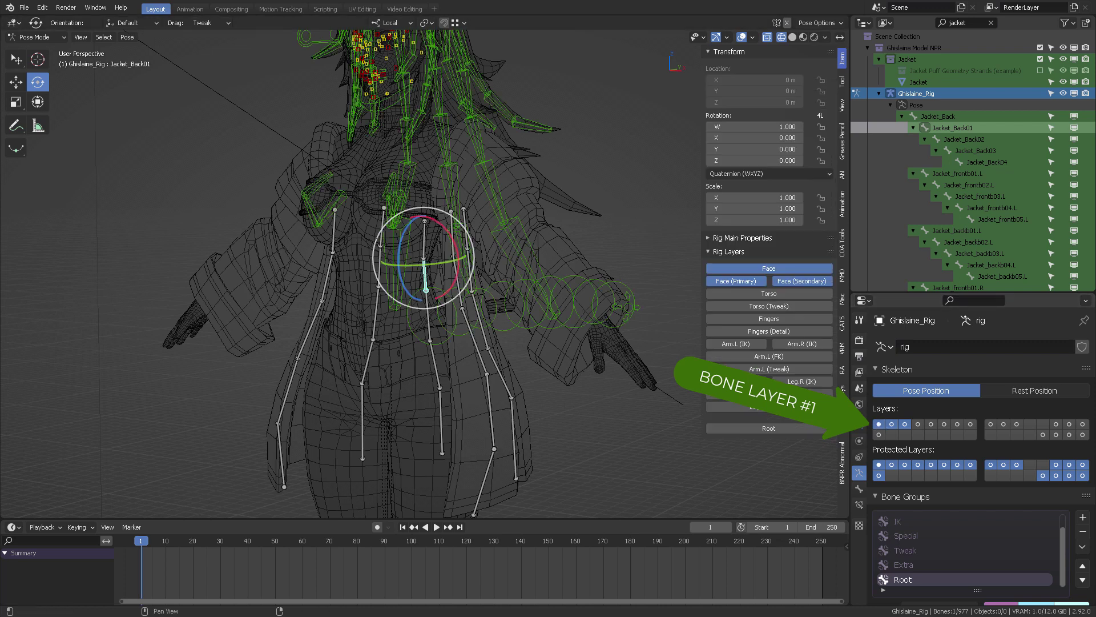
pyautogui.moveTo(645, 293); pyautogui.dragTo(534, 297, button='middle')
pyautogui.scroll(-2, 534, 297)
pyautogui.hotkey('alt', 'a')
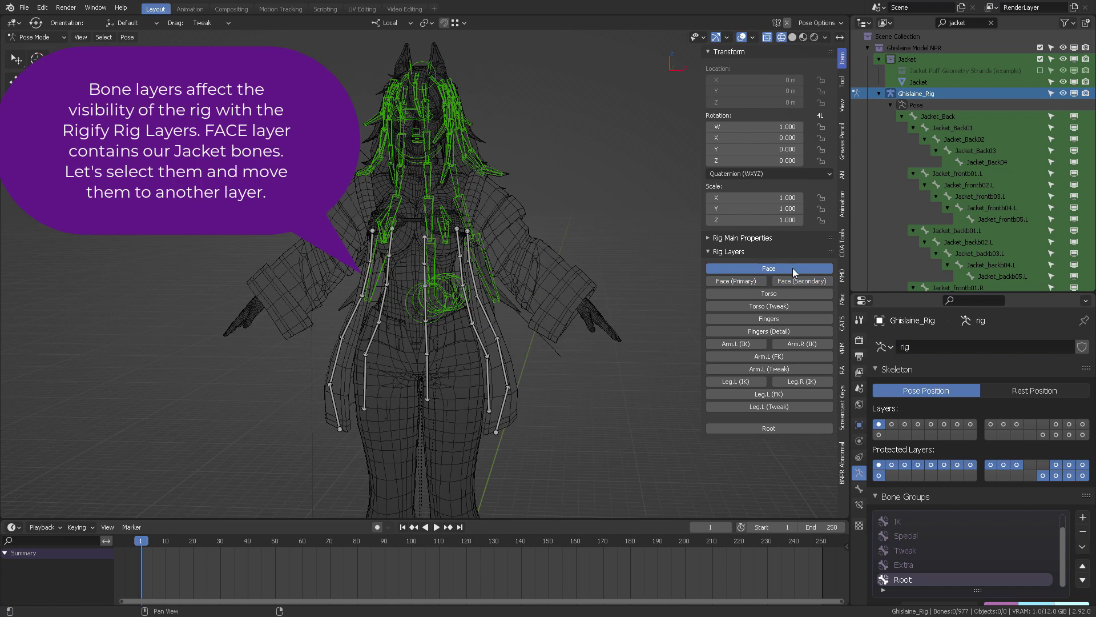
pyautogui.click(754, 290)
pyautogui.click(762, 269)
pyautogui.click(778, 119)
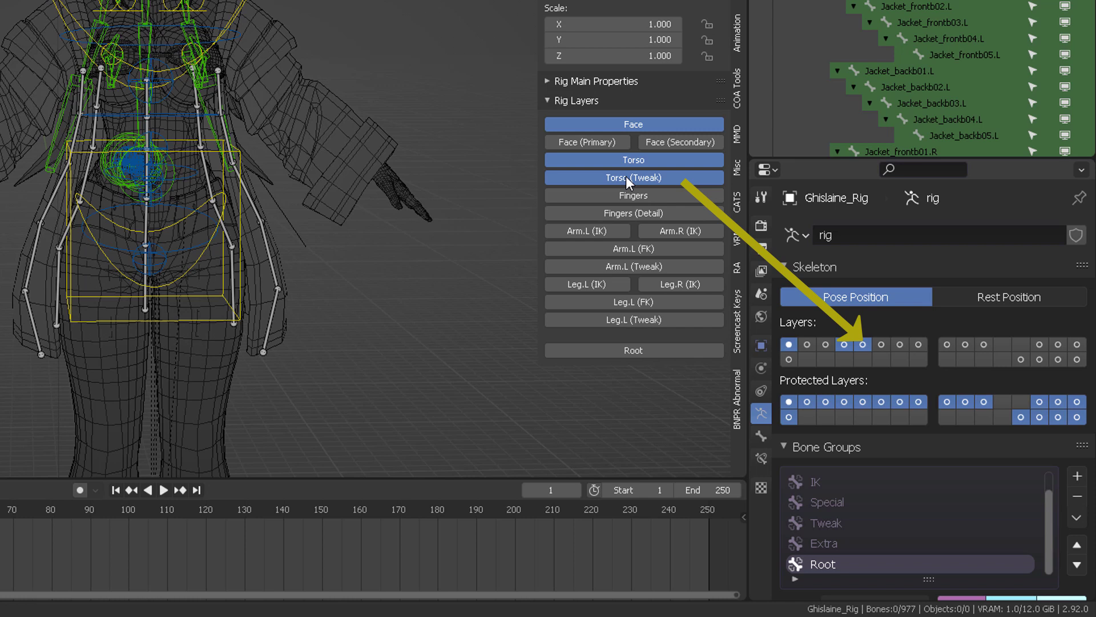
# Select a jacket bone, inspect it from around the model, then deselect it
pyautogui.click(269, 248)
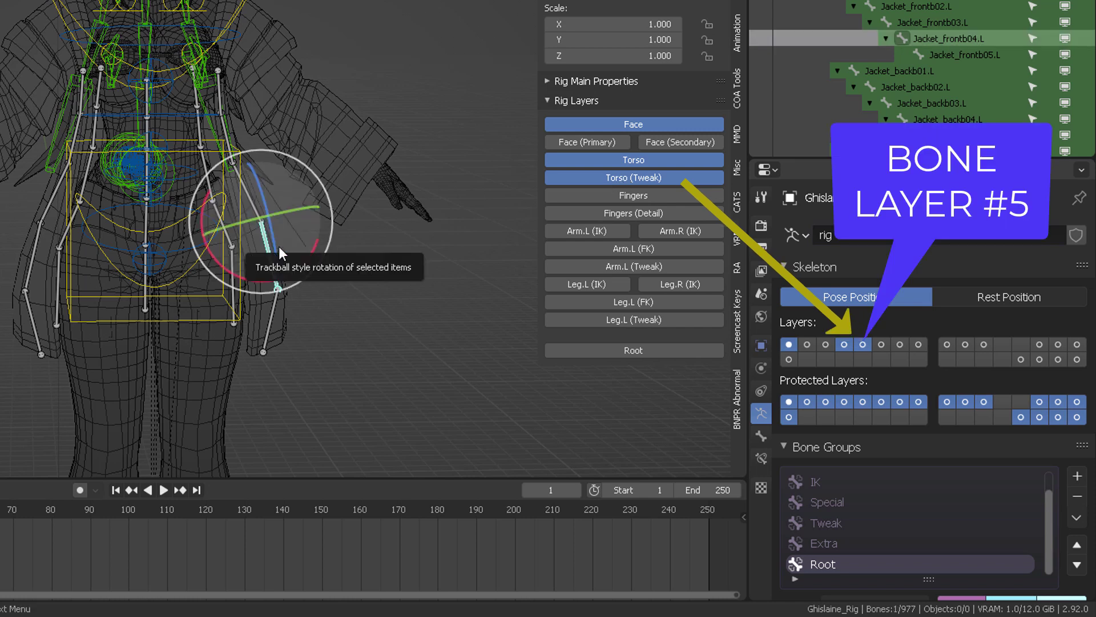
pyautogui.moveTo(278, 246); pyautogui.dragTo(332, 165, button='middle')
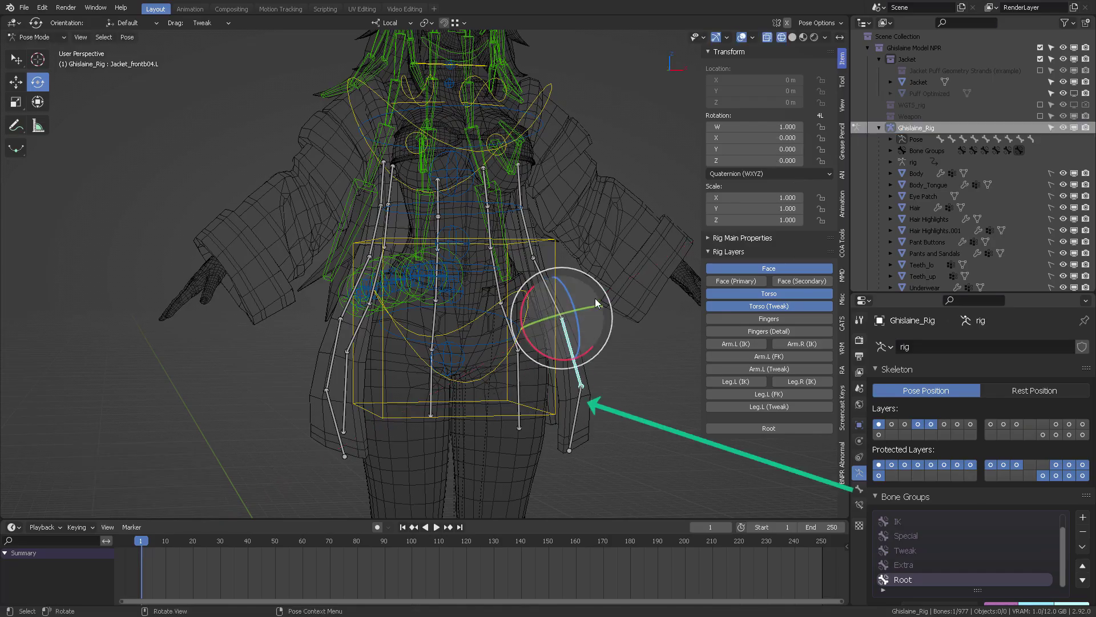
pyautogui.moveTo(595, 298); pyautogui.dragTo(567, 338, button='middle')
pyautogui.click(556, 305)
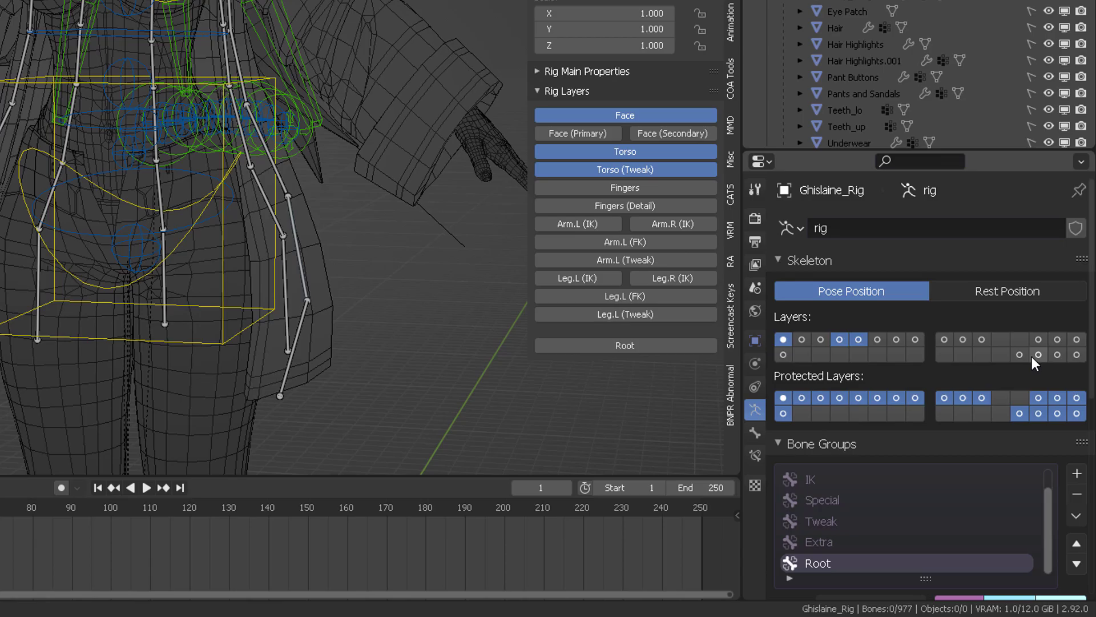
# Toggle the deformer layer 30 and root layers, then show only bone layer 1 again
pyautogui.click(1039, 355)
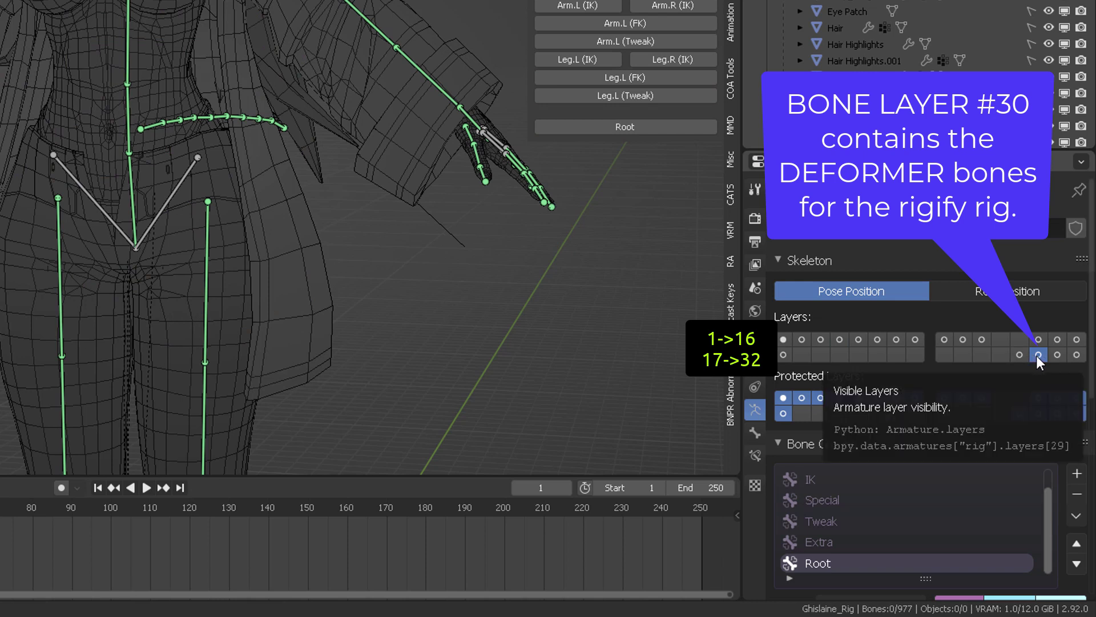
pyautogui.click(1019, 355)
pyautogui.click(1037, 354)
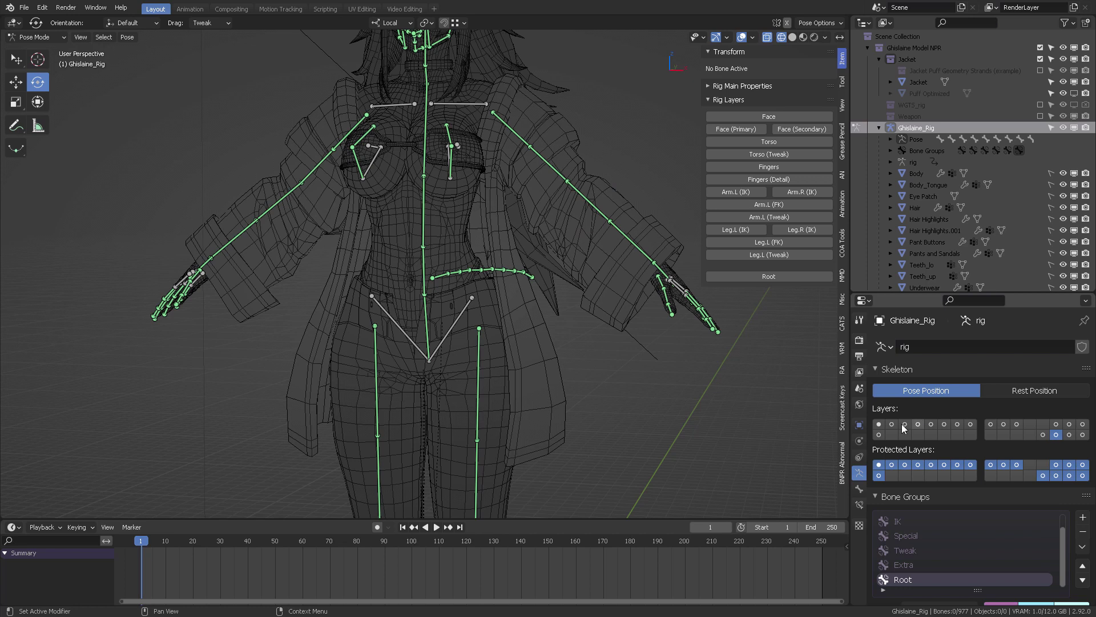
pyautogui.click(783, 339)
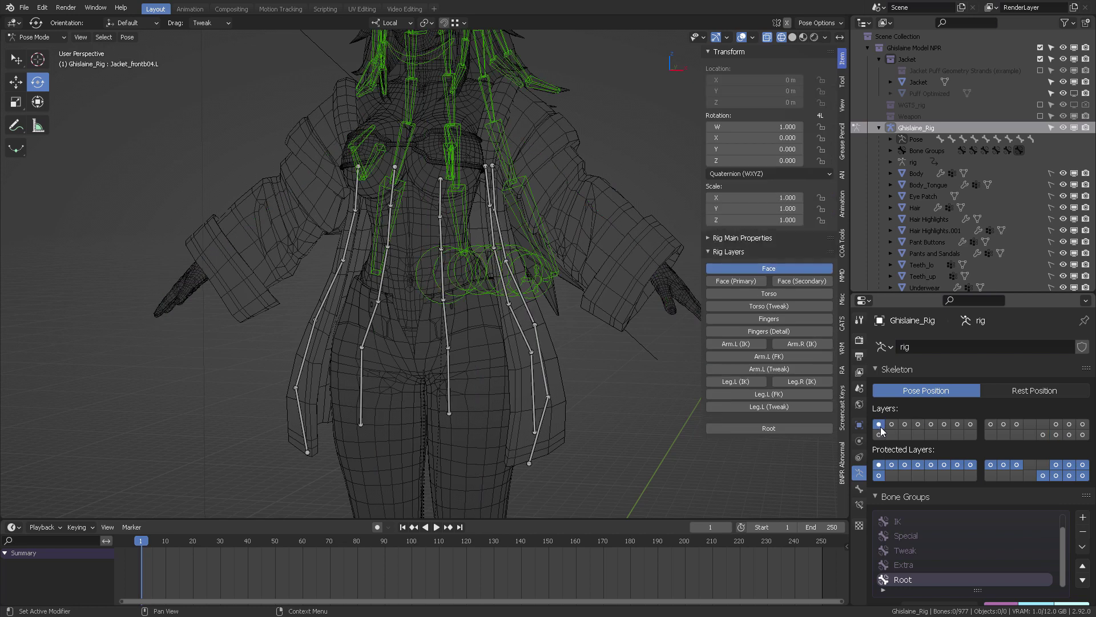
pyautogui.moveTo(591, 354); pyautogui.dragTo(548, 368, button='middle')
# Select the jacket bone chains, including Jacket_backb05.L, and show the torso control bones
pyautogui.click(554, 365)
pyautogui.keyDown('shift'); pyautogui.click(528, 387); pyautogui.keyUp('shift')
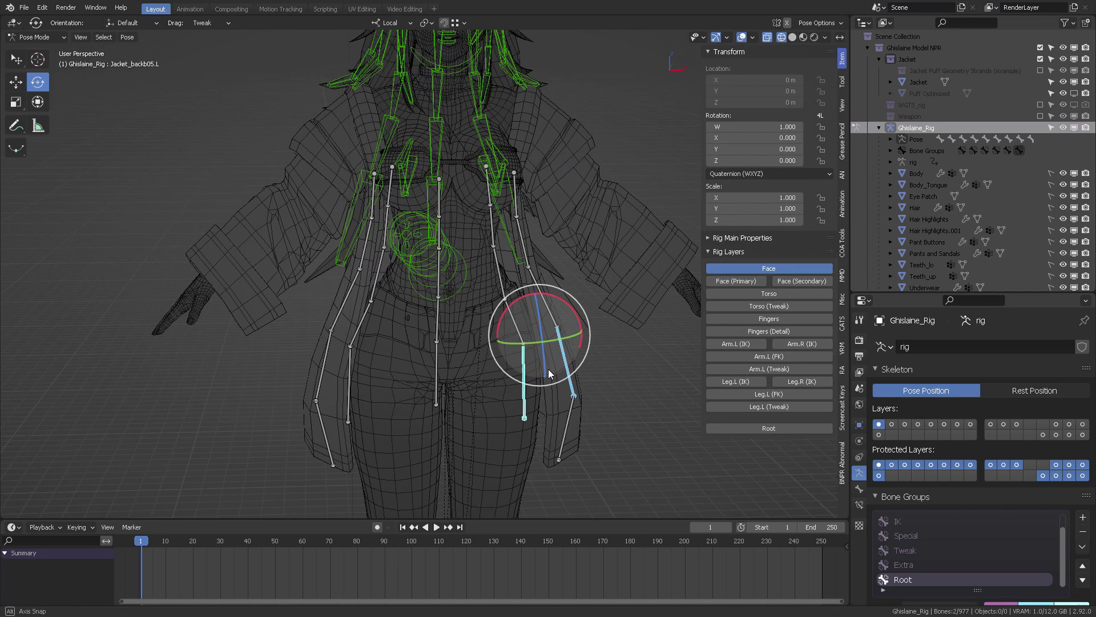
pyautogui.keyDown('shift'); pyautogui.click(491, 234); pyautogui.keyUp('shift')
pyautogui.moveTo(541, 272); pyautogui.dragTo(514, 320, button='middle')
pyautogui.keyDown('shift'); pyautogui.click(383, 248); pyautogui.keyUp('shift')
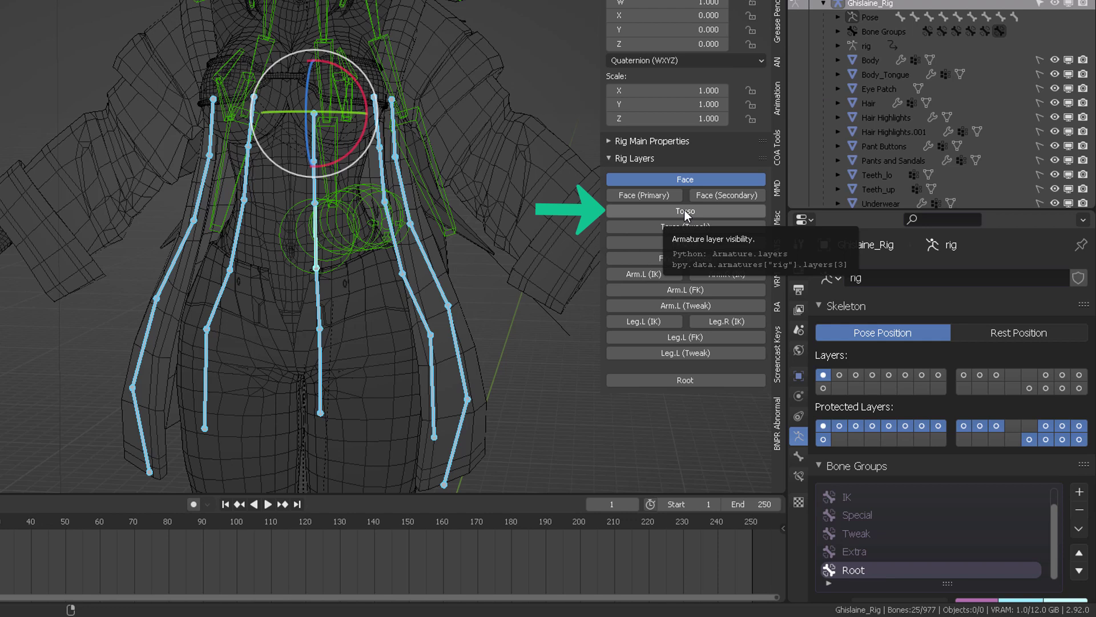
pyautogui.click(684, 210)
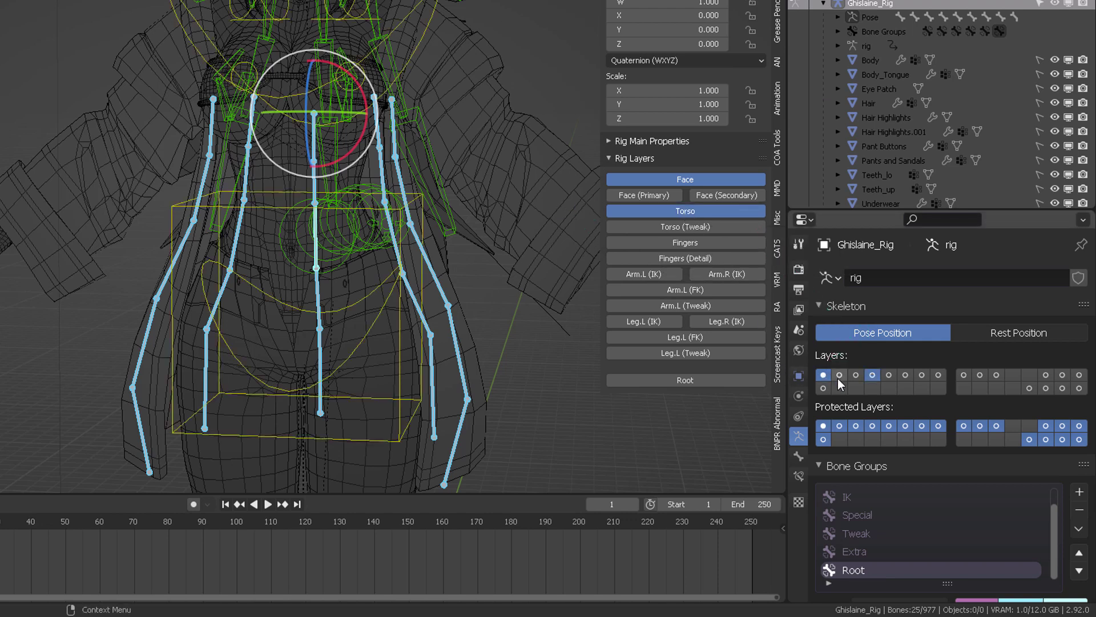
# Move the selected jacket bones to bone layer 5 and display only that layer
pyautogui.click(721, 214)
pyautogui.press('m')
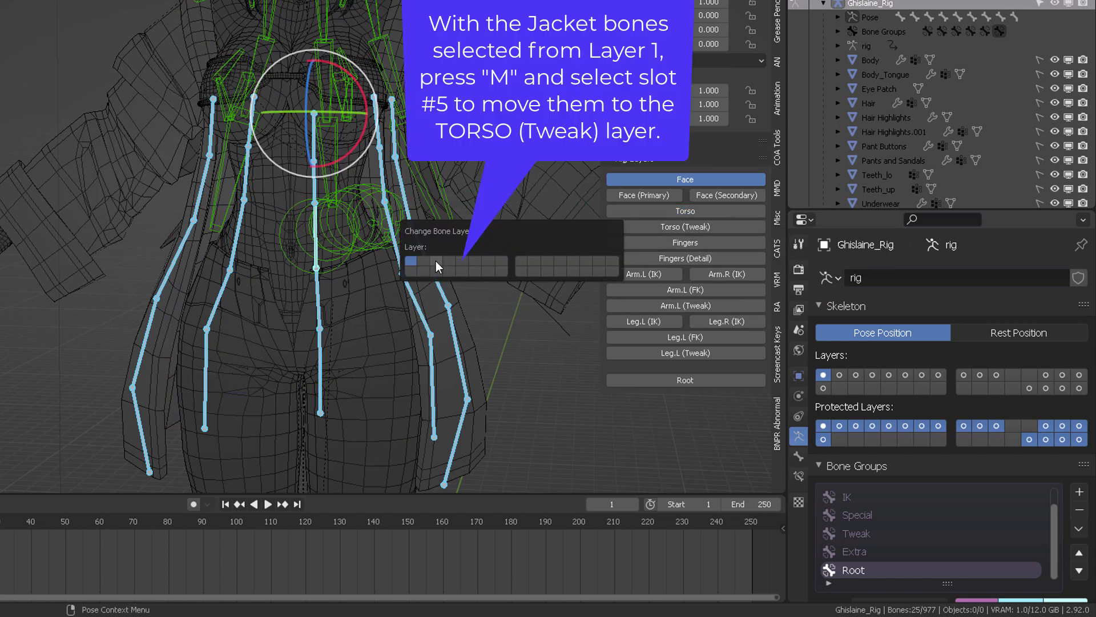
pyautogui.click(461, 262)
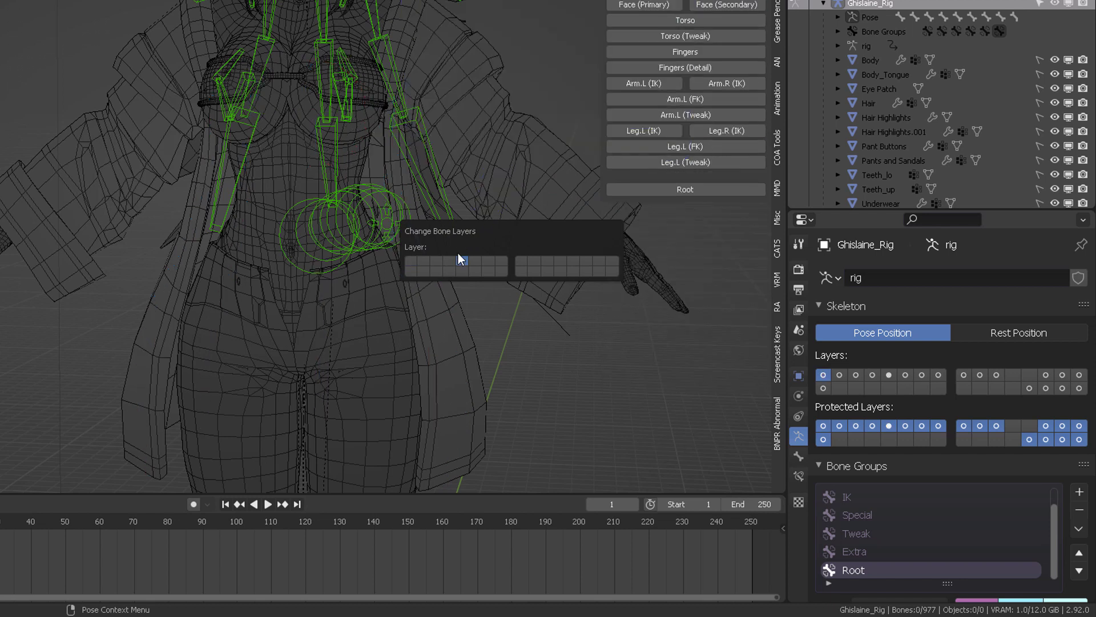
pyautogui.click(682, 20)
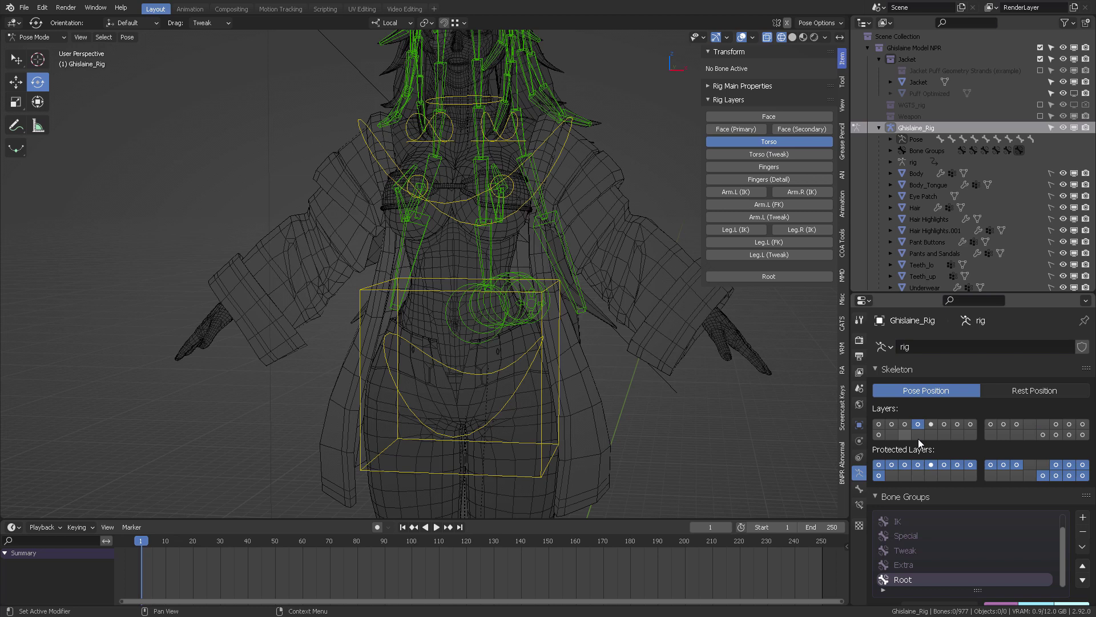
pyautogui.click(930, 424)
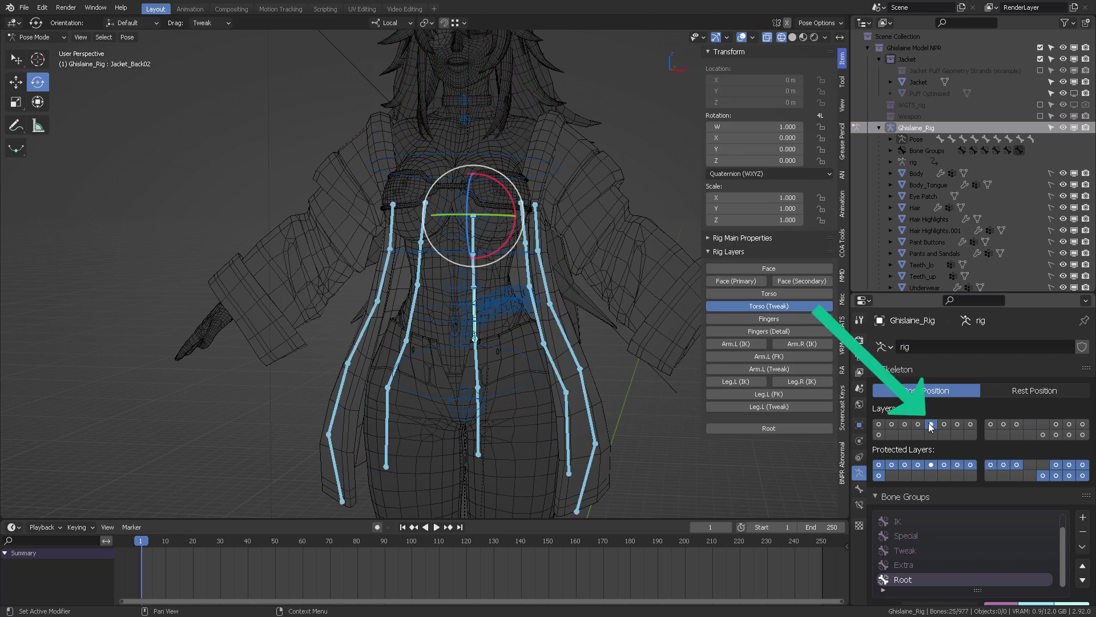
# Display deformer layer 30 together with layer 5 and return the armature to Pose Mode
pyautogui.hotkey('ctrl', 'Tab')
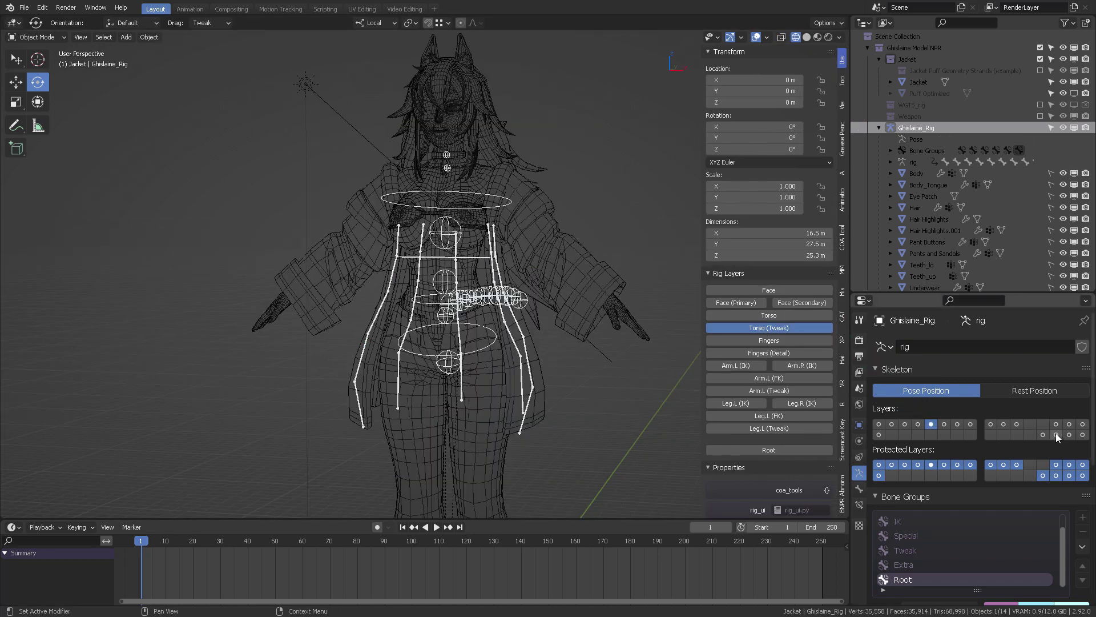
pyautogui.click(1057, 434)
pyautogui.keyDown('shift'); pyautogui.click(931, 424); pyautogui.keyUp('shift')
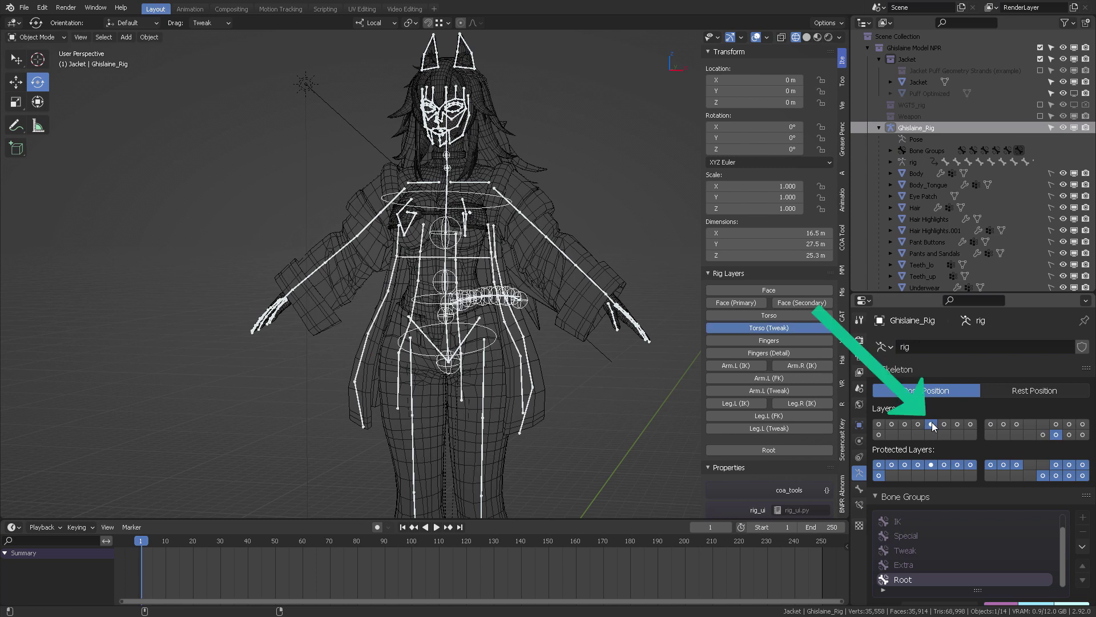
pyautogui.moveTo(589, 386); pyautogui.dragTo(668, 389, button='middle')
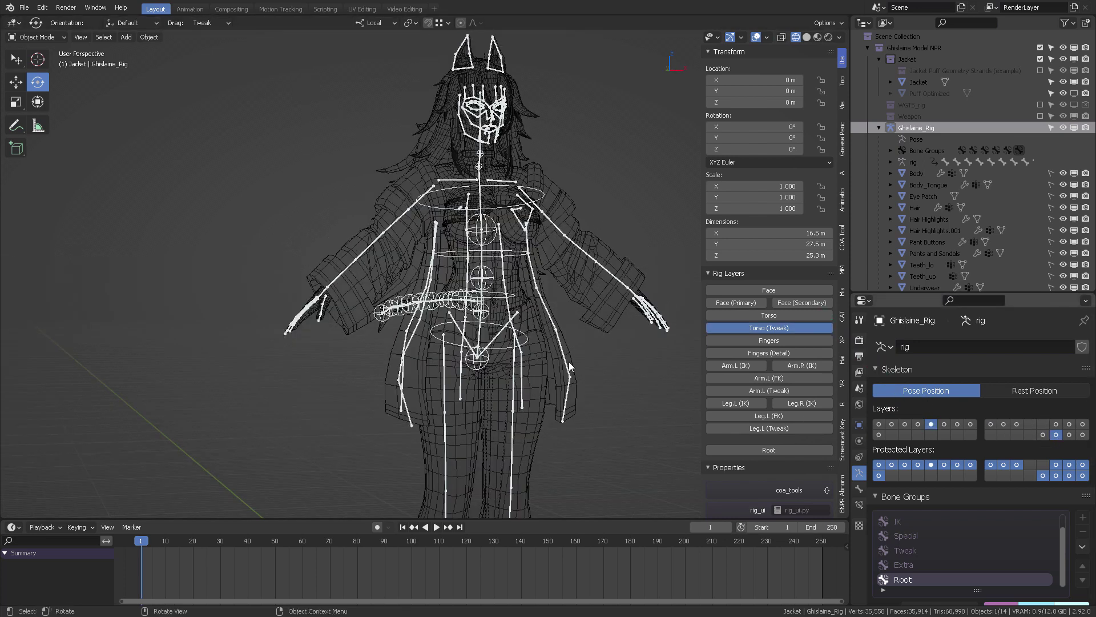
pyautogui.click(569, 430)
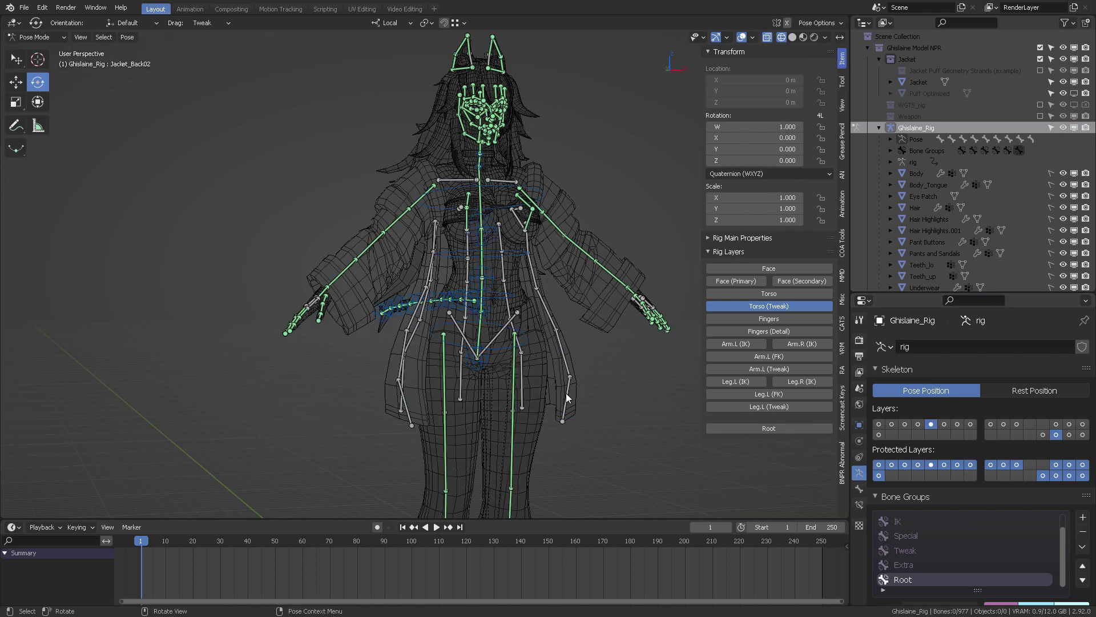
# Select the jacket bone chains and move them to deformer layer 30
pyautogui.press('l')
pyautogui.scroll(4, 561, 304)
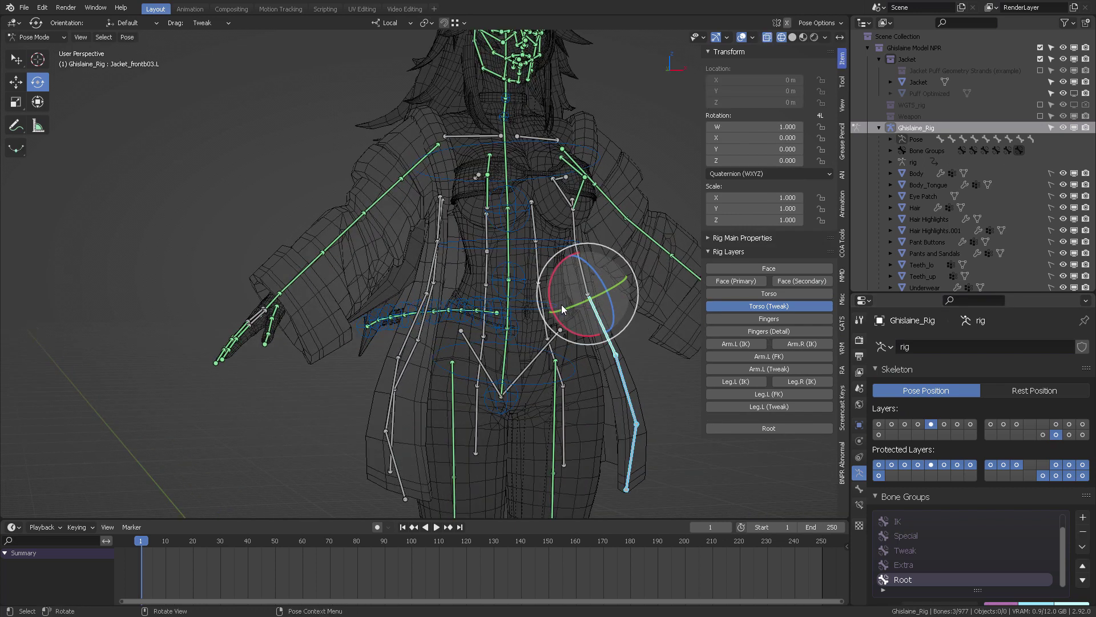
pyautogui.moveTo(507, 275); pyautogui.dragTo(456, 273, button='middle')
pyautogui.press('l')
pyautogui.press('l')
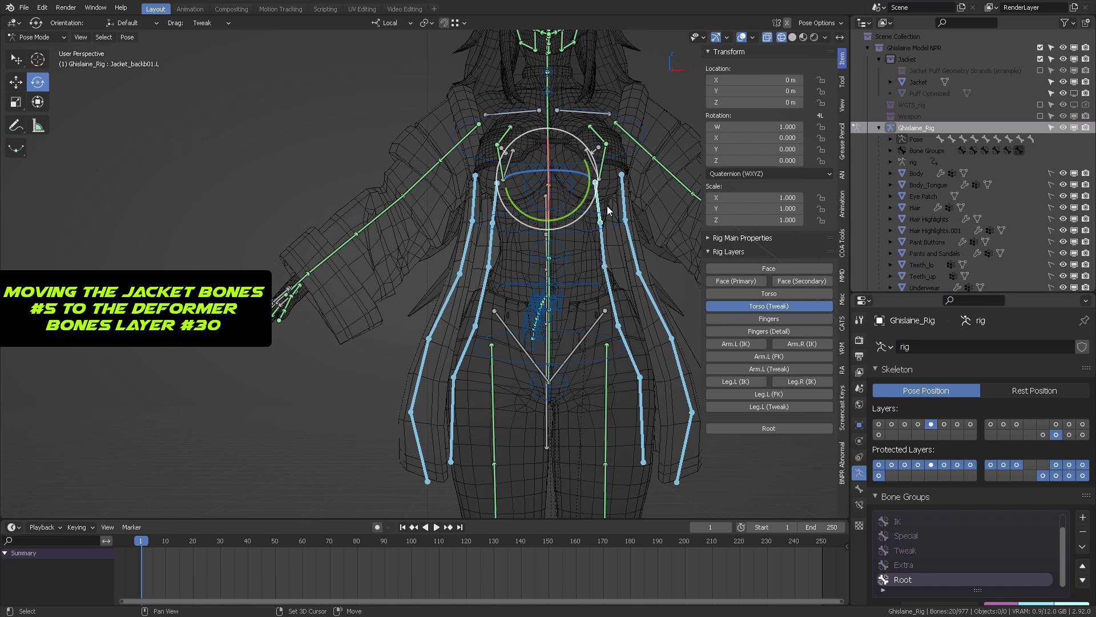
pyautogui.scroll(-4, 561, 323)
pyautogui.press('m')
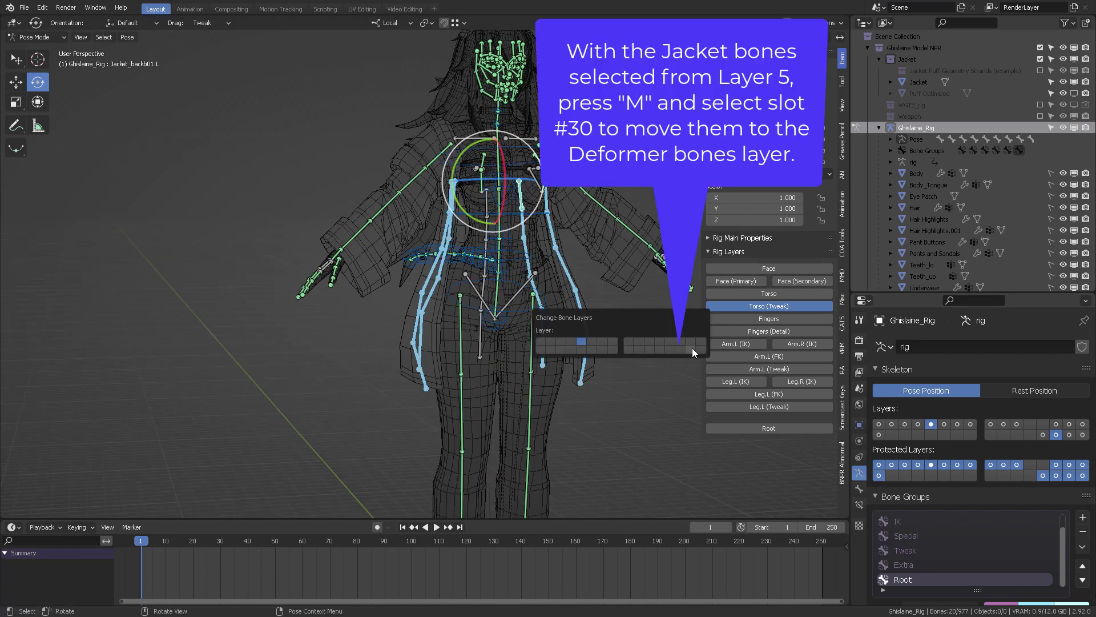
pyautogui.click(680, 349)
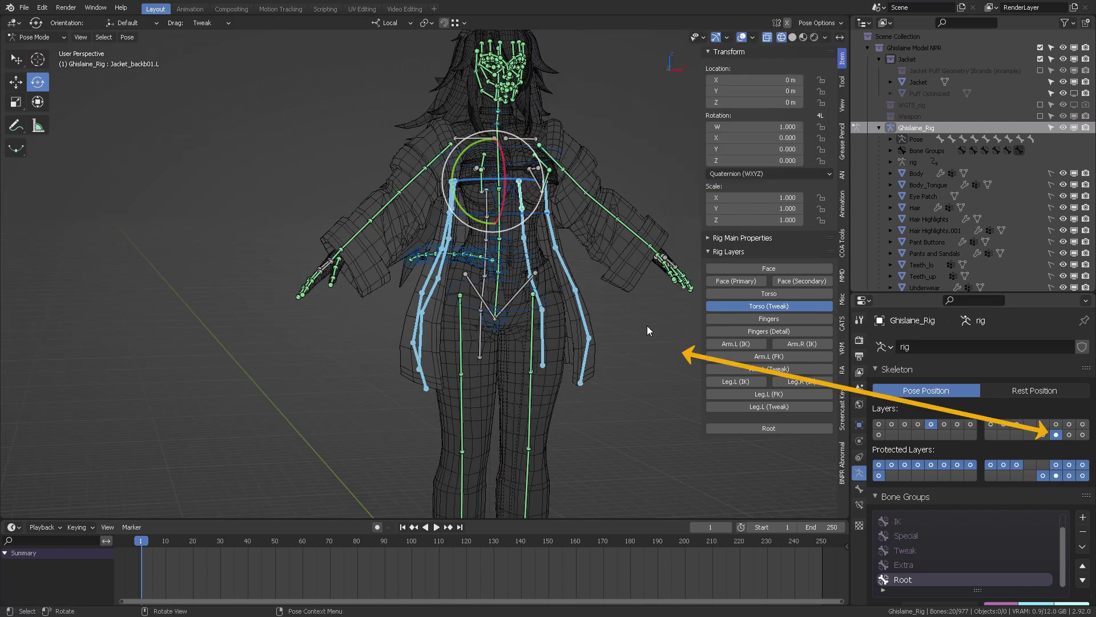
# Select a jacket bone at the hips and bring the head into view
pyautogui.moveTo(577, 296); pyautogui.dragTo(479, 181, button='middle')
pyautogui.moveTo(499, 231); pyautogui.dragTo(540, 254, button='middle')
pyautogui.click(543, 247)
pyautogui.scroll(3, 571, 234)
pyautogui.keyDown('shift'); pyautogui.moveTo(604, 227); pyautogui.dragTo(538, 382, button='middle'); pyautogui.keyUp('shift')
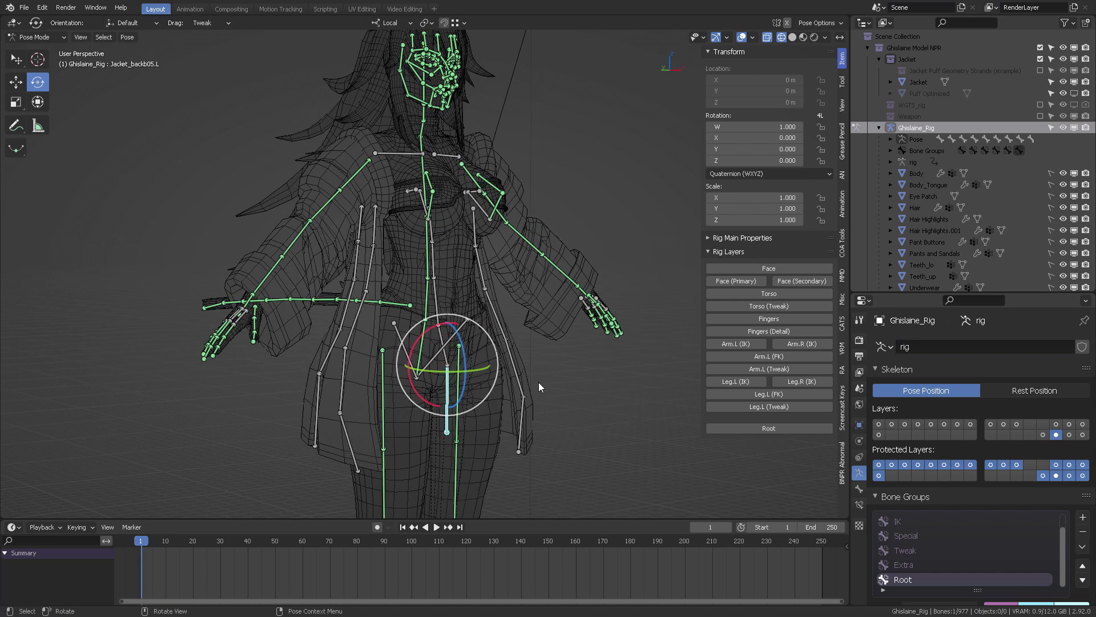
# Add the side, front and back jacket chain bones to the selection
pyautogui.keyDown('shift'); pyautogui.click(517, 403); pyautogui.keyUp('shift')
pyautogui.keyDown('shift'); pyautogui.click(513, 368); pyautogui.keyUp('shift')
pyautogui.keyDown('shift'); pyautogui.click(497, 322); pyautogui.keyUp('shift')
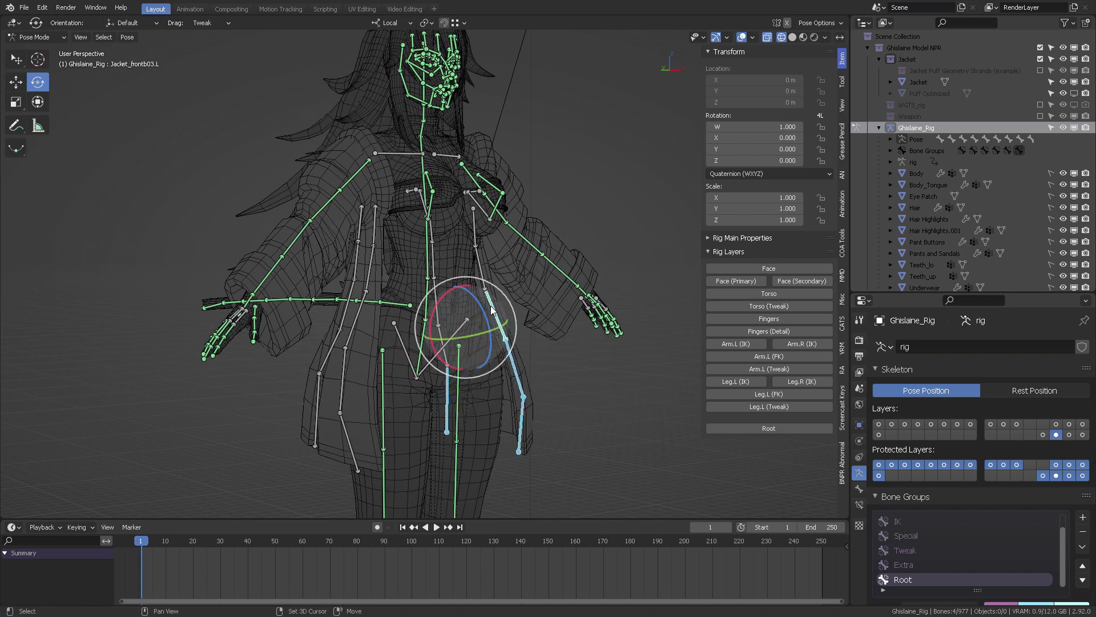
pyautogui.moveTo(488, 282); pyautogui.dragTo(454, 240, button='middle')
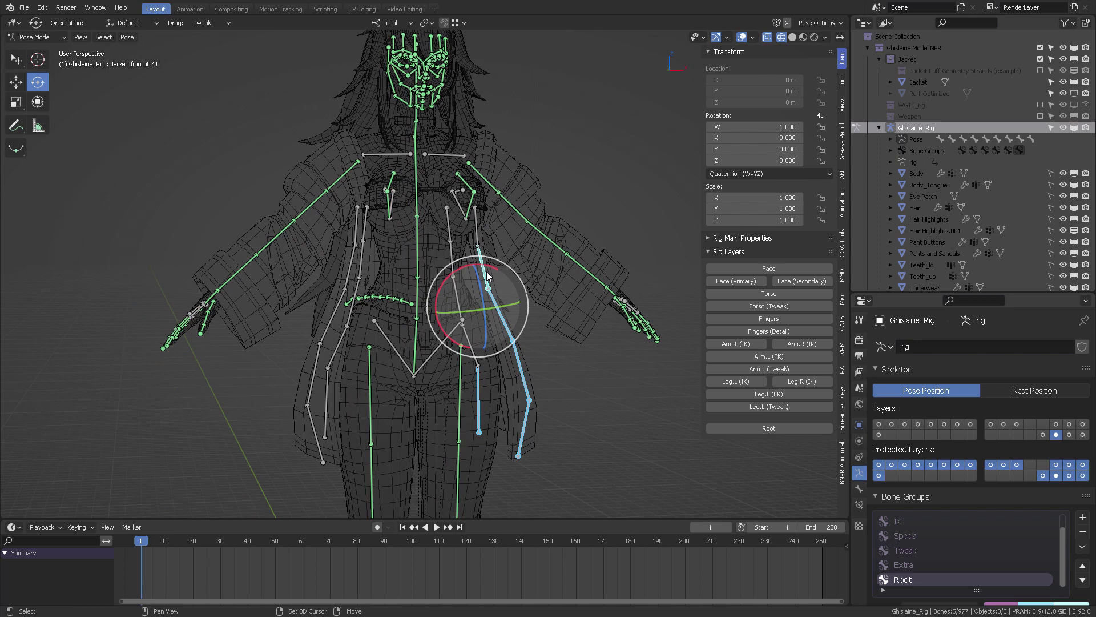
pyautogui.keyDown('shift'); pyautogui.click(476, 226); pyautogui.keyUp('shift')
pyautogui.keyDown('shift'); pyautogui.click(451, 229); pyautogui.keyUp('shift')
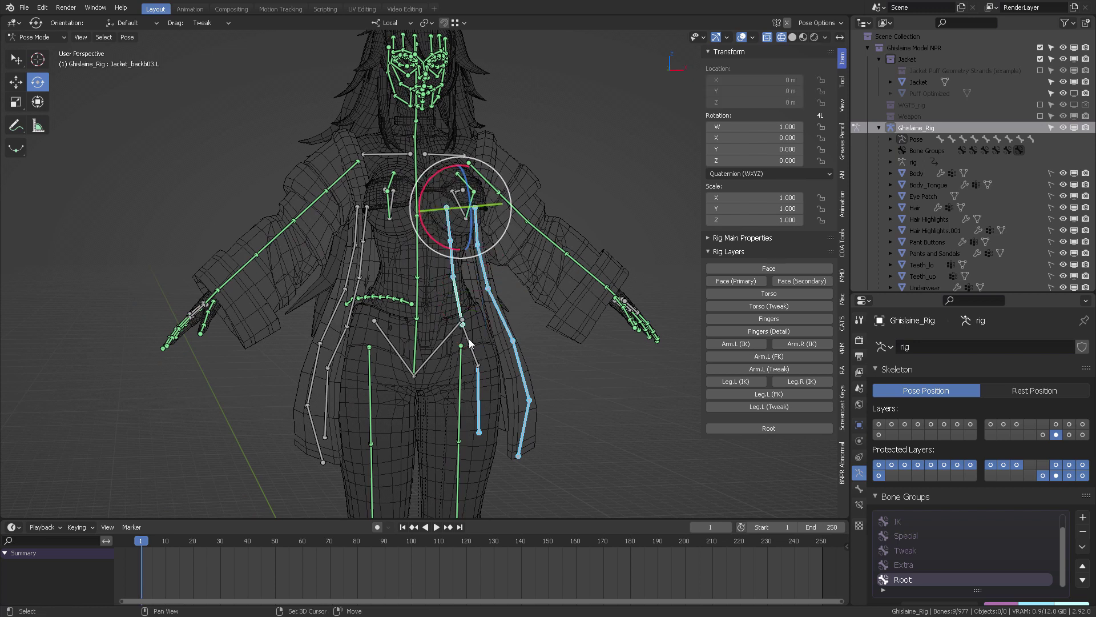
# Add the right-side and remaining jacket bones, then orbit around to check the selection
pyautogui.moveTo(469, 342); pyautogui.dragTo(334, 269, button='middle')
pyautogui.keyDown('shift'); pyautogui.click(328, 246); pyautogui.keyUp('shift')
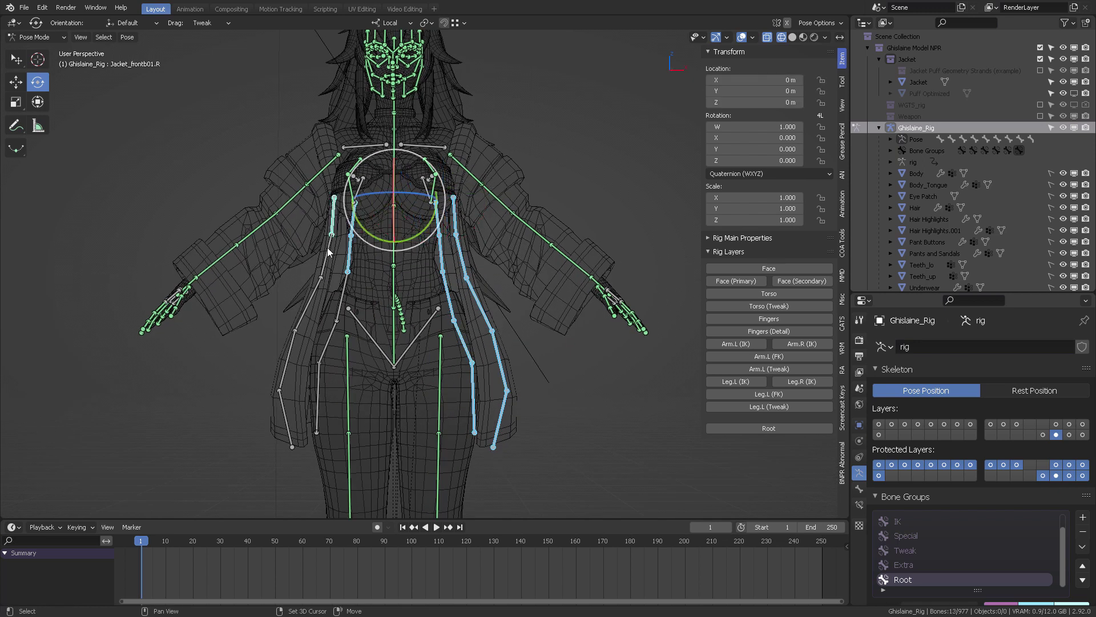
pyautogui.keyDown('shift'); pyautogui.click(291, 410); pyautogui.keyUp('shift')
pyautogui.moveTo(292, 409); pyautogui.dragTo(485, 322, button='middle')
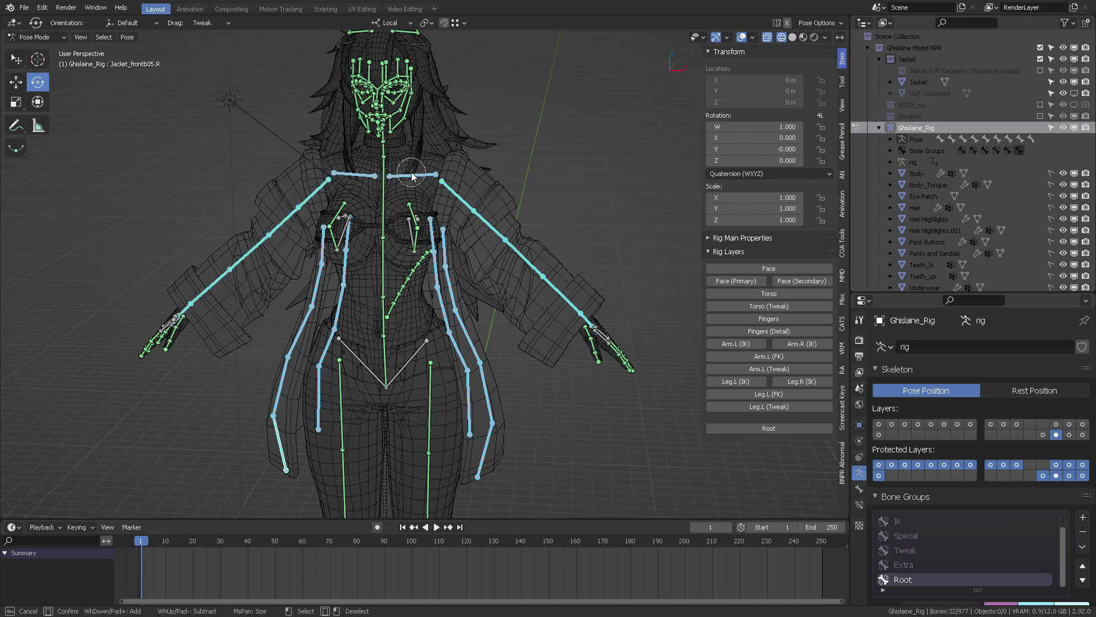
pyautogui.moveTo(381, 251); pyautogui.dragTo(419, 201, button='middle')
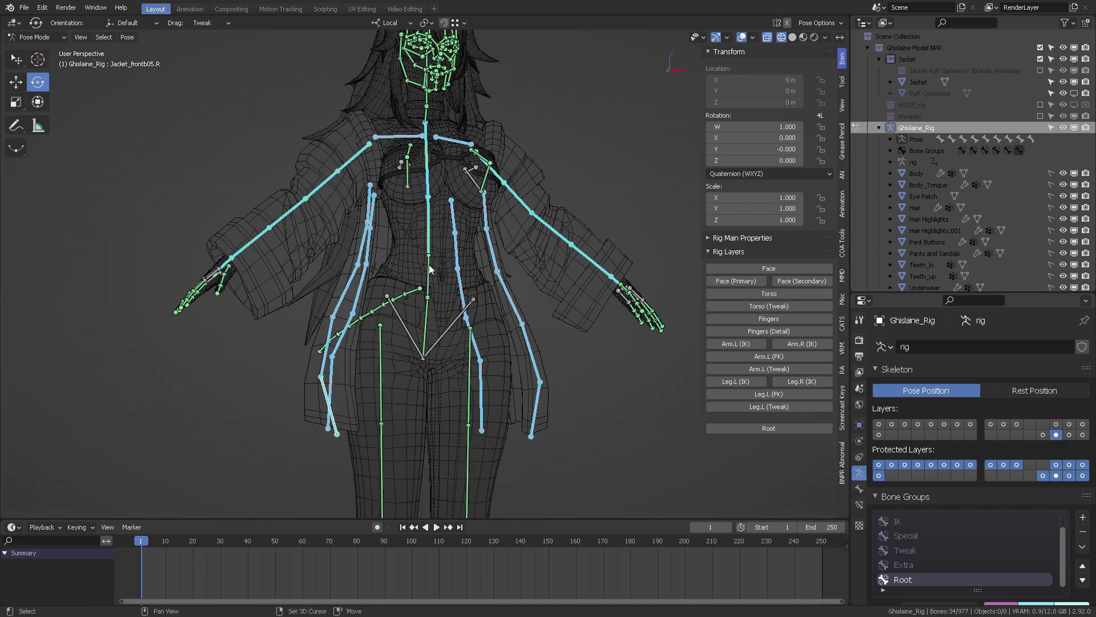
pyautogui.moveTo(429, 265); pyautogui.dragTo(481, 267, button='middle')
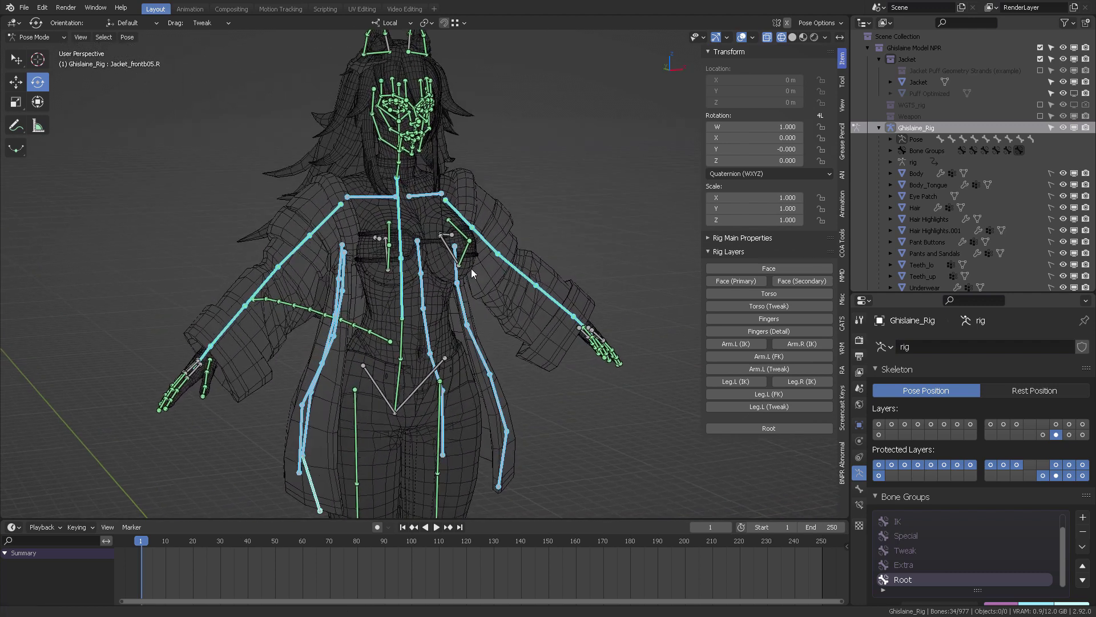
pyautogui.scroll(-2, 471, 268)
pyautogui.moveTo(503, 267); pyautogui.dragTo(509, 265, button='middle')
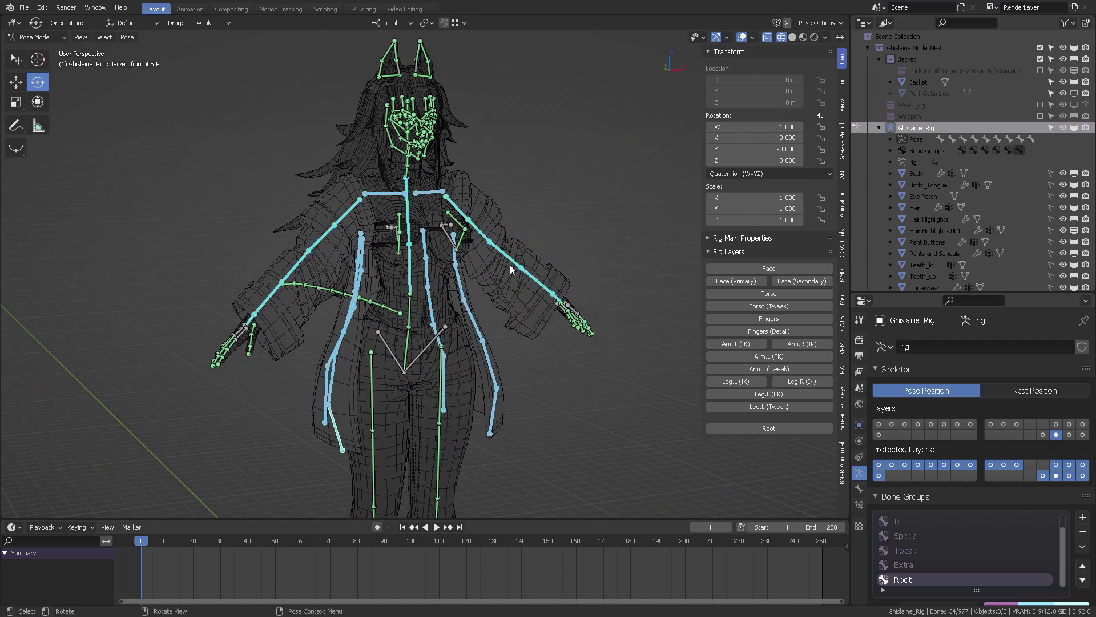
# Invert the bone selection and hide every bone that doesn't drive the jacket
pyautogui.click(100, 37)
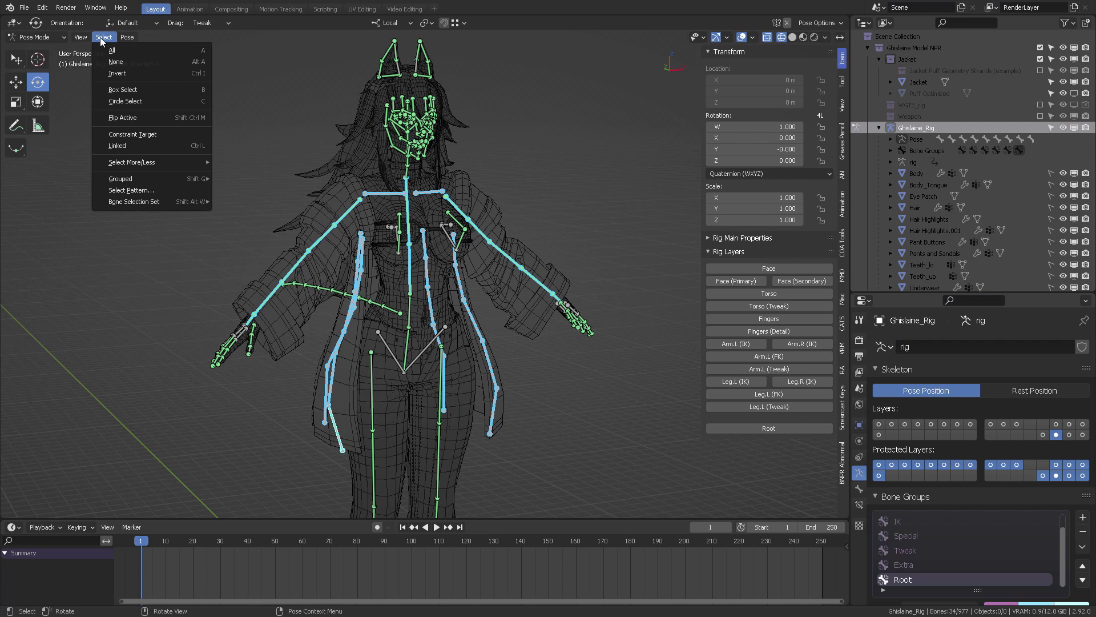
pyautogui.click(192, 73)
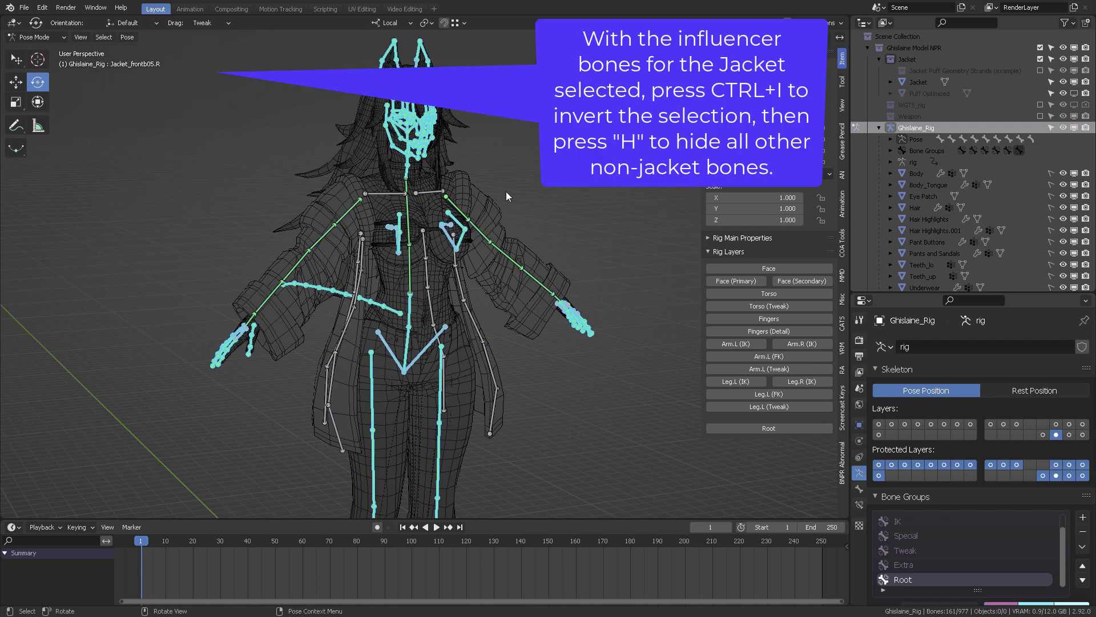
pyautogui.press('h')
pyautogui.moveTo(505, 193); pyautogui.dragTo(388, 198, button='middle')
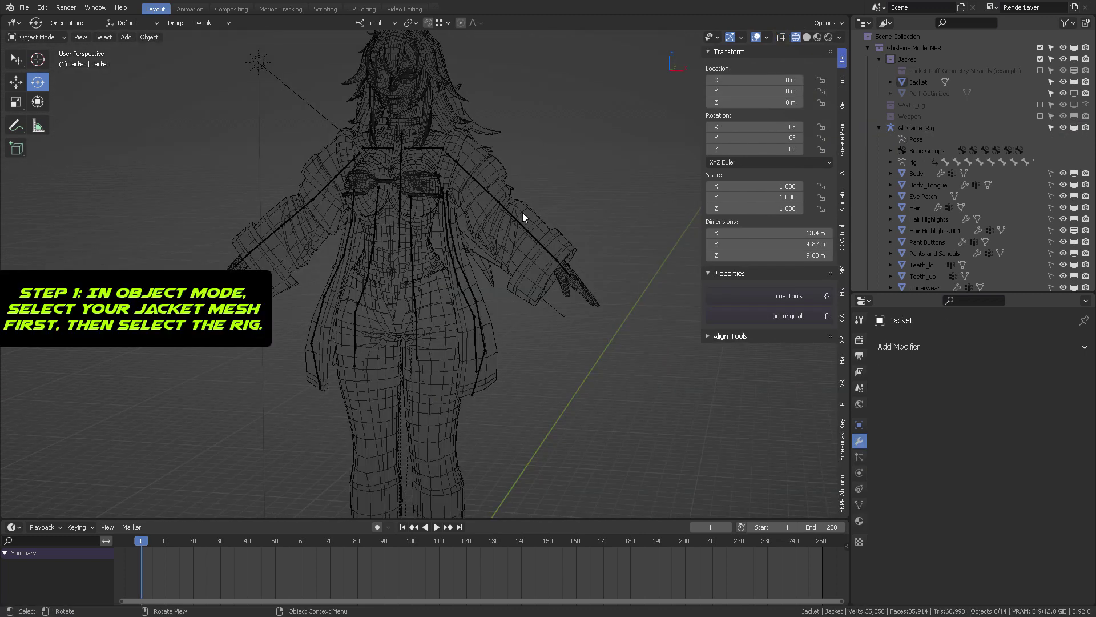
# Parent the Jacket to Ghislaine_Rig with Armature Deform and check its Armature modifier
pyautogui.click(507, 208)
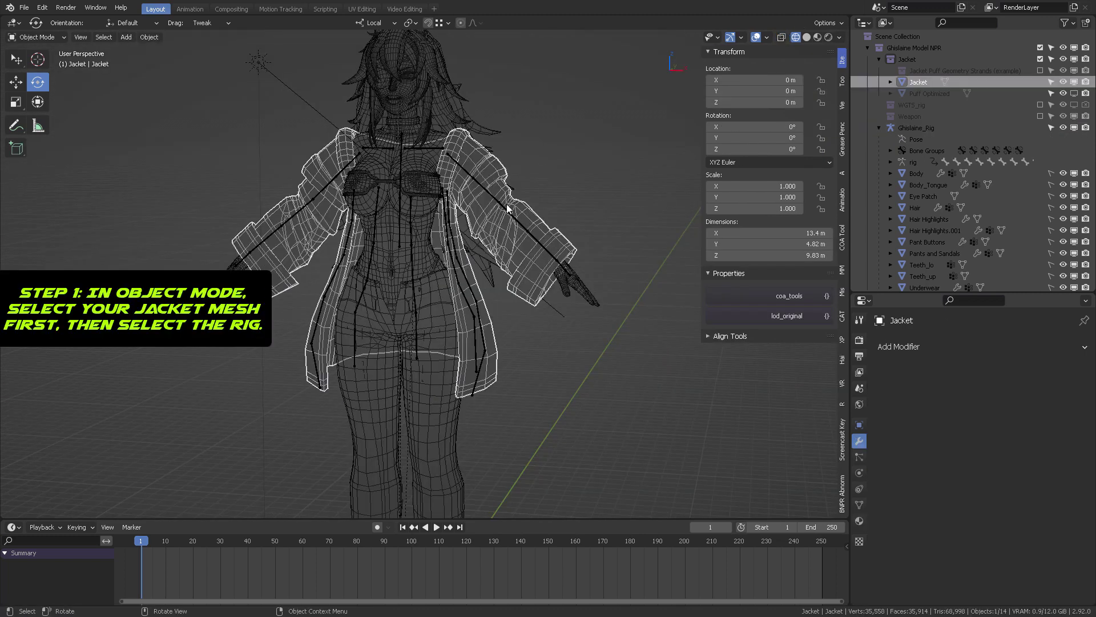
pyautogui.keyDown('shift'); pyautogui.click(523, 227); pyautogui.keyUp('shift')
pyautogui.hotkey('ctrl', 'p')
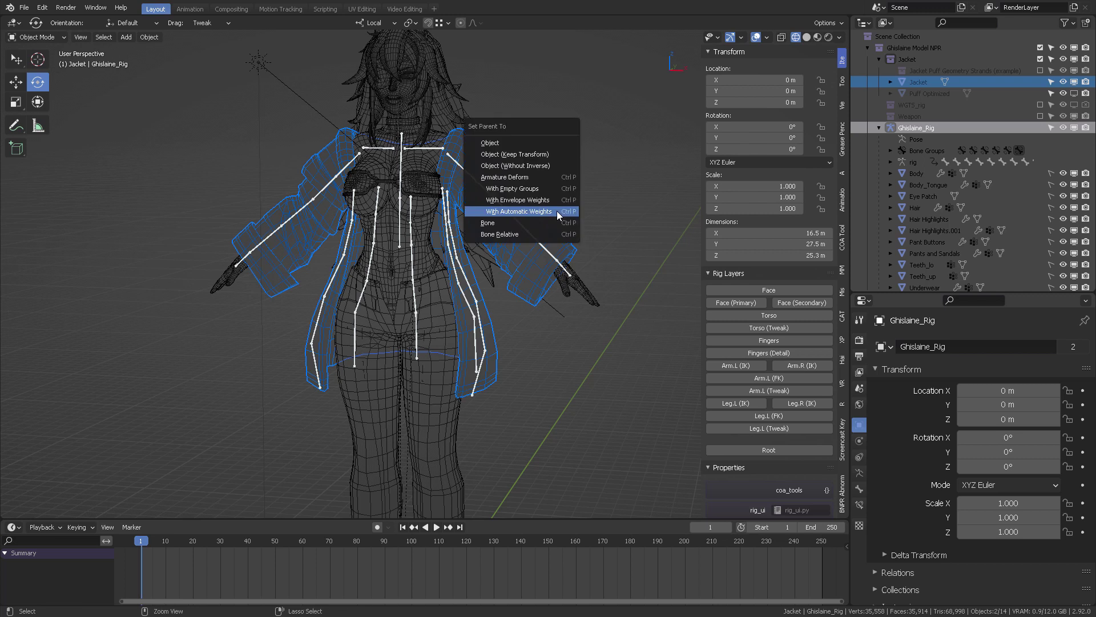
pyautogui.click(505, 177)
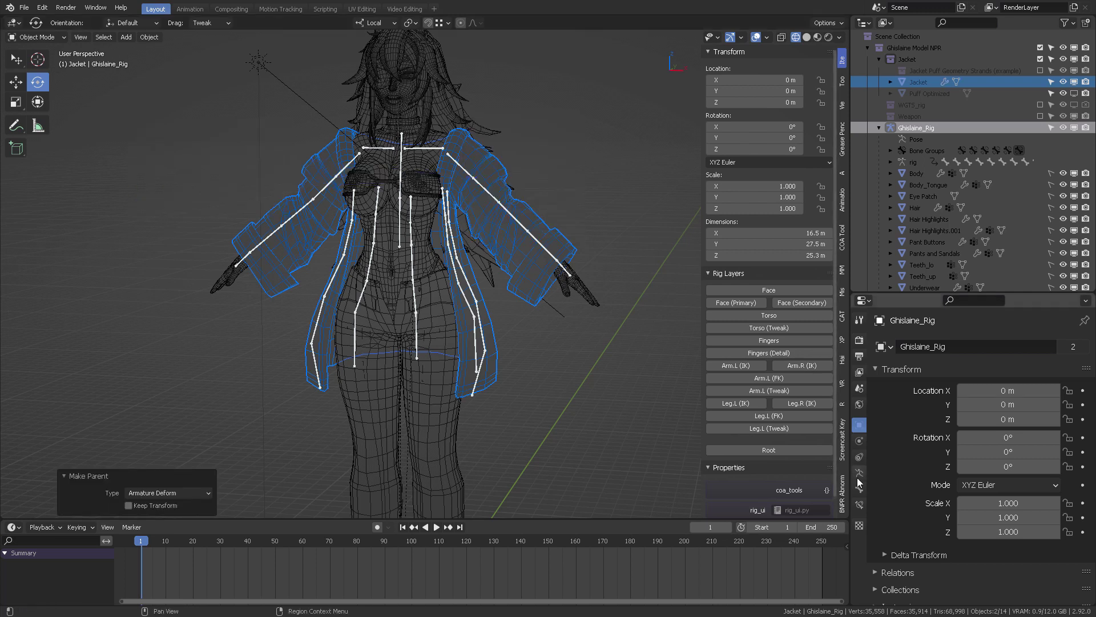
pyautogui.click(944, 81)
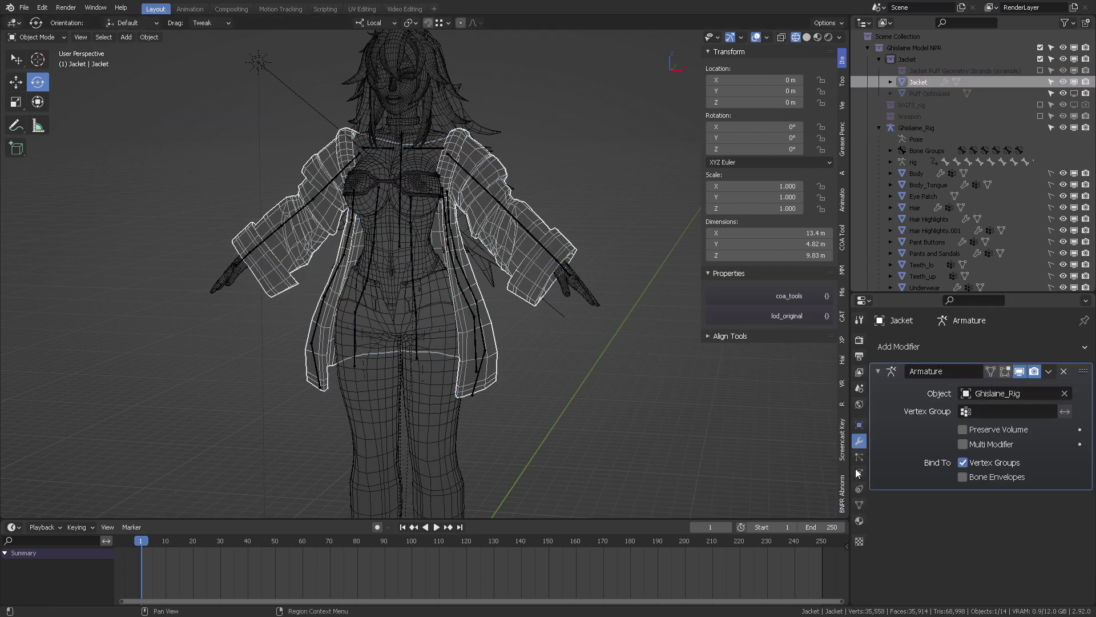
# Select Ghislaine_Rig and select all its visible jacket bones in Pose Mode
pyautogui.click(859, 504)
pyautogui.hotkey('alt', 'a')
pyautogui.click(475, 179)
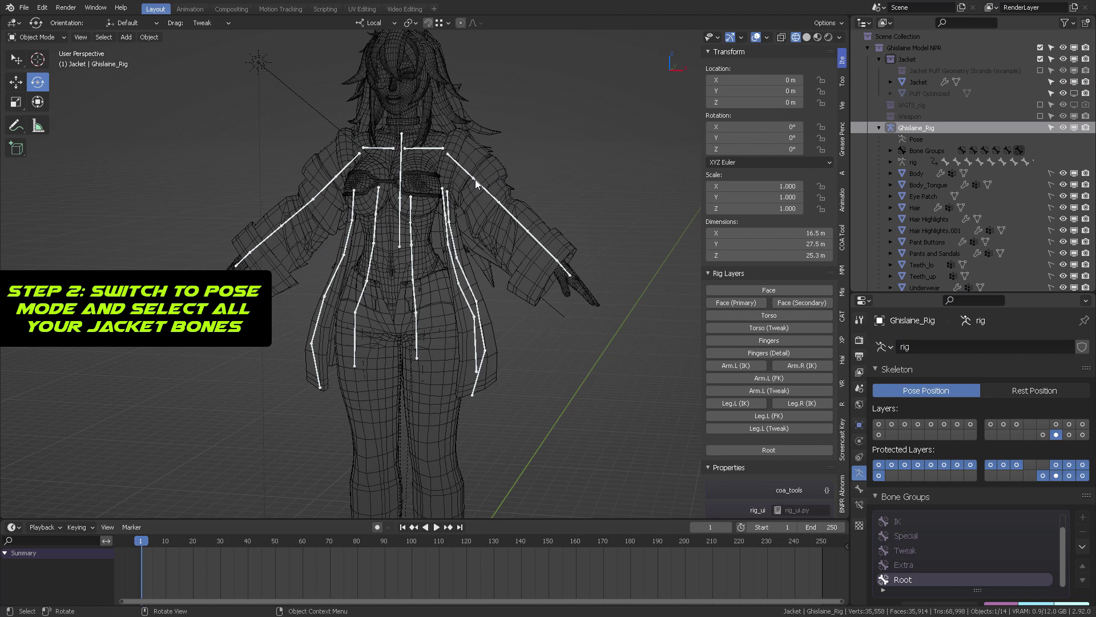
pyautogui.hotkey('ctrl', 'Tab')
pyautogui.click(457, 255)
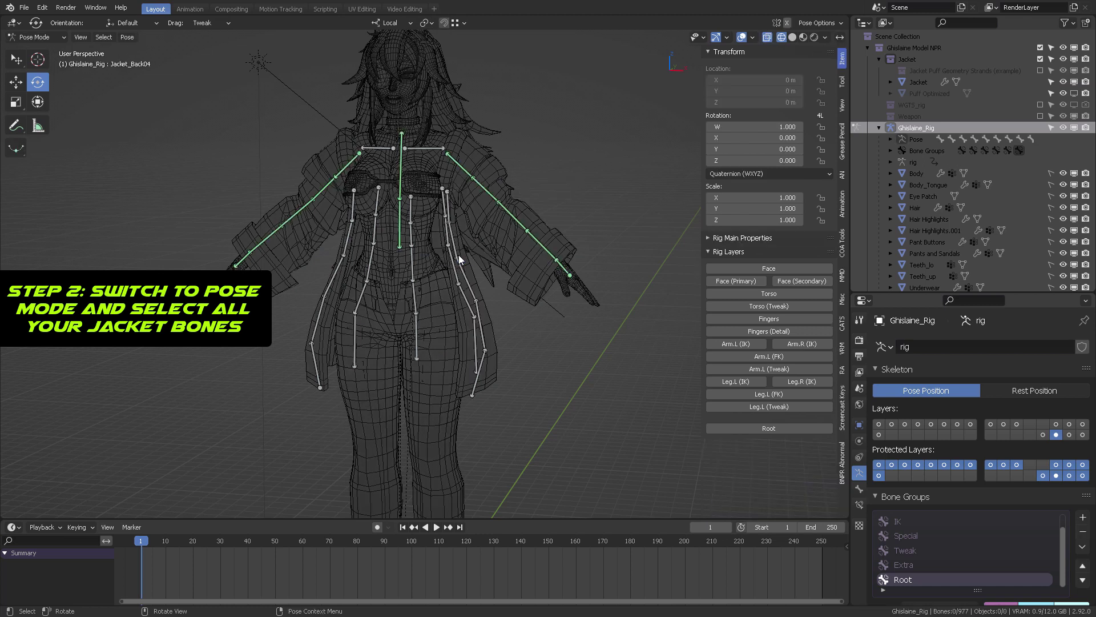
pyautogui.press('a')
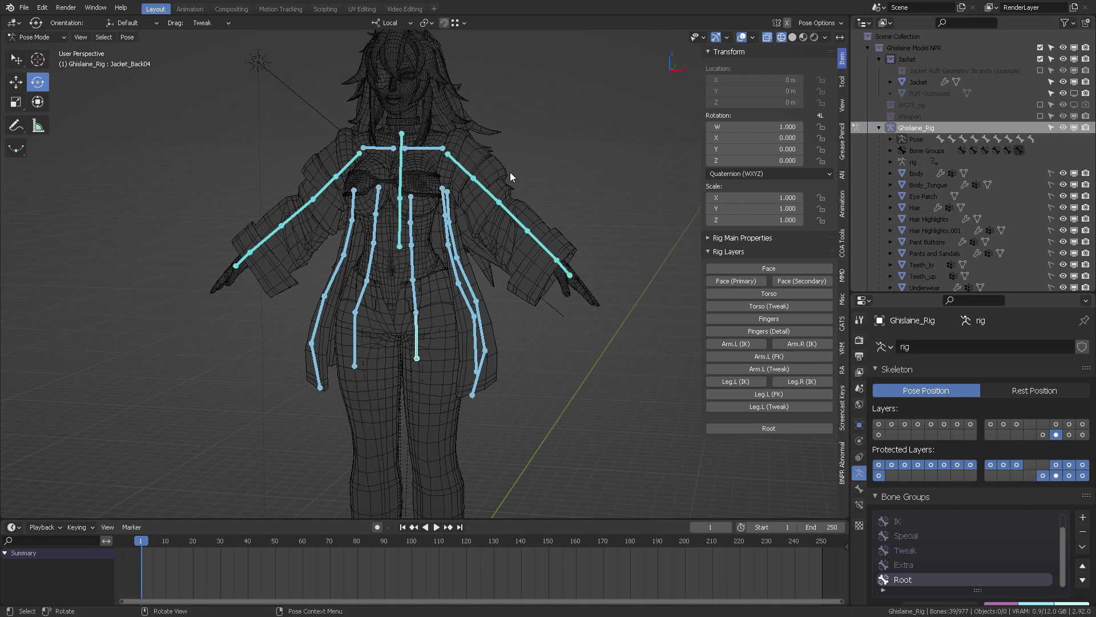
# Return to Object Mode and add the Jacket to the selection as the active object
pyautogui.hotkey('ctrl', 'Tab')
pyautogui.click(471, 171)
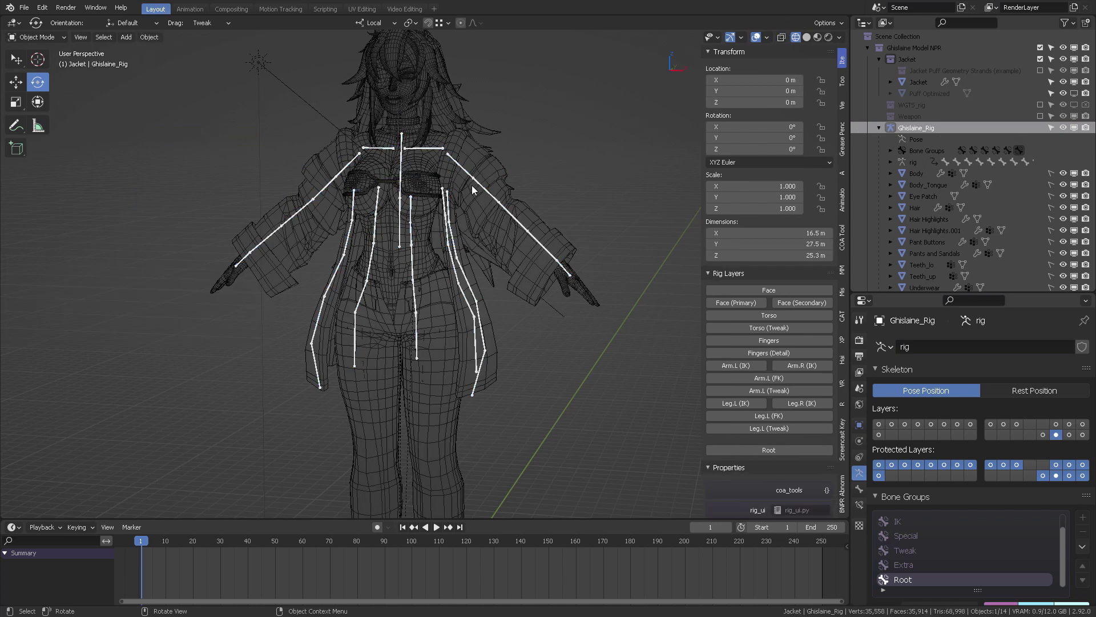
pyautogui.keyDown('shift'); pyautogui.click(497, 171); pyautogui.keyUp('shift')
pyautogui.hotkey('ctrl', 'Tab')
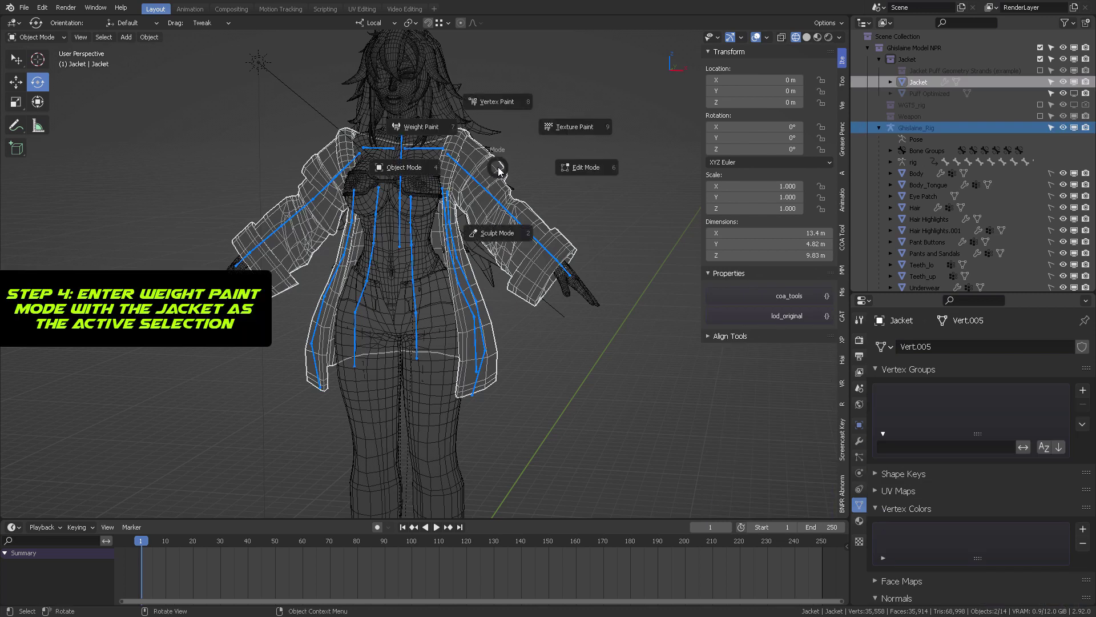
# Put the Jacket in Weight Paint mode, hide the sidebar and open the Weights menu
pyautogui.click(432, 131)
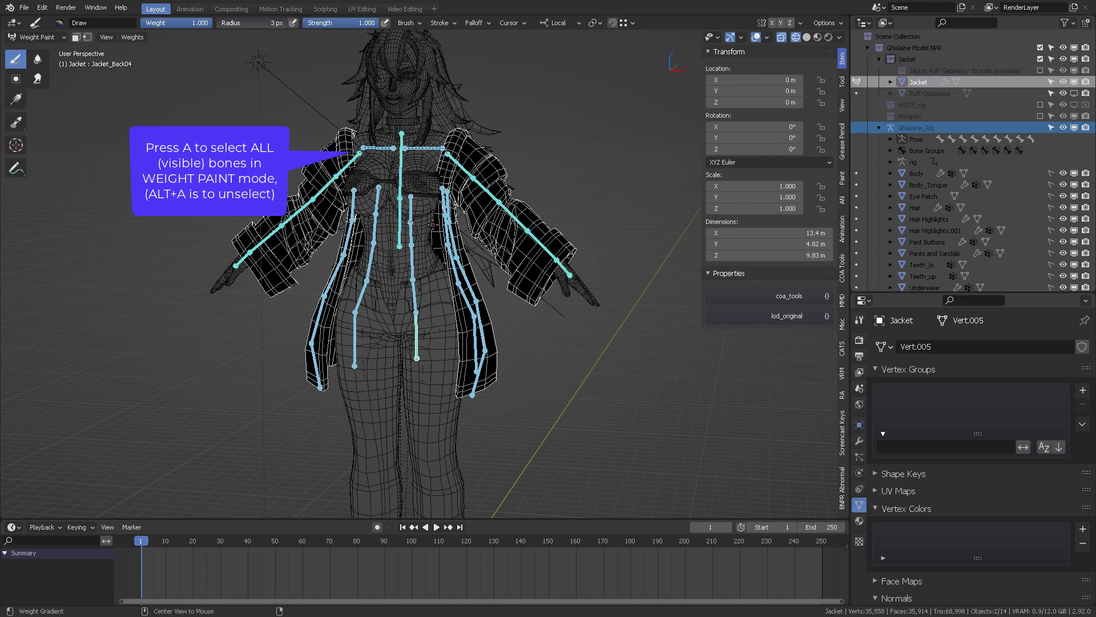
pyautogui.press('n')
pyautogui.click(132, 38)
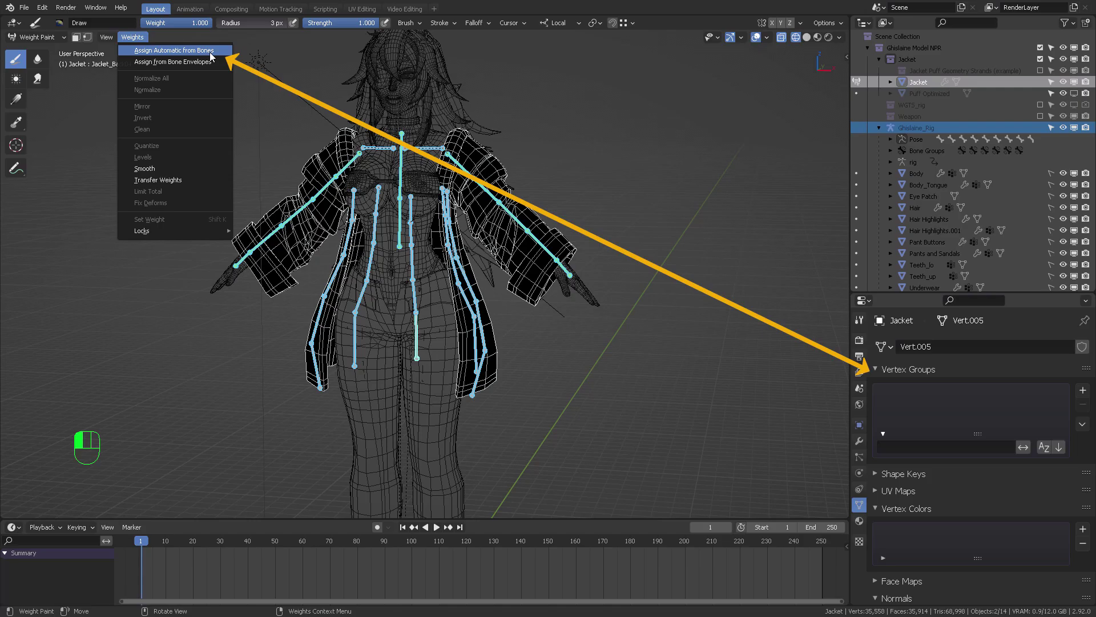
# Assign automatic weights from bones and inspect the Jacket_backb04.R, Jacket_backb03.R and DEF-spine.002 weights
pyautogui.click(395, 97)
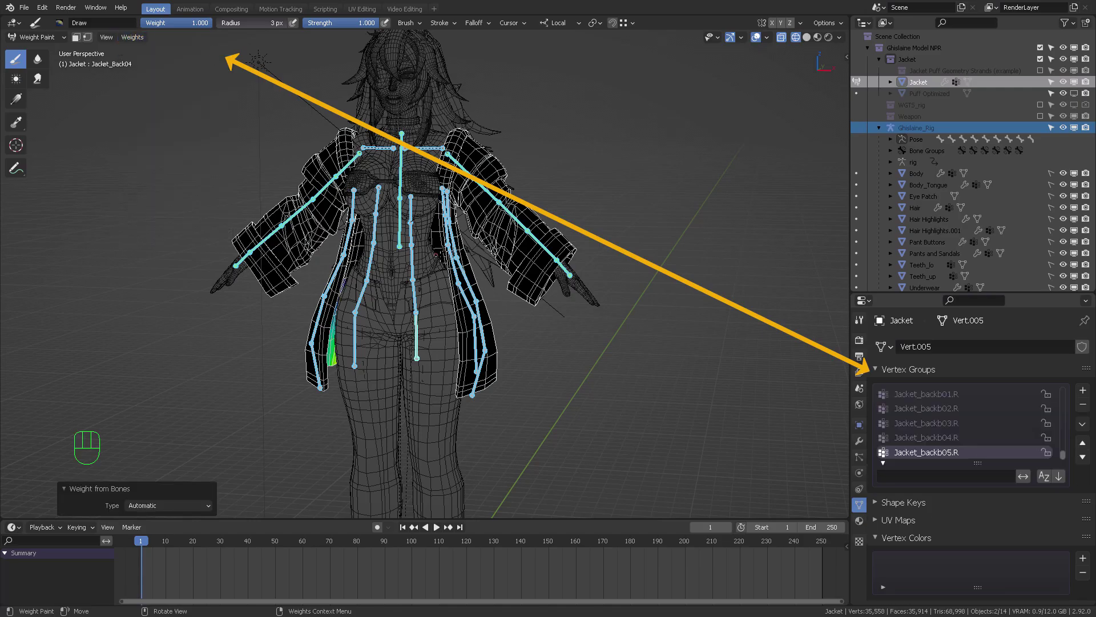
pyautogui.click(956, 437)
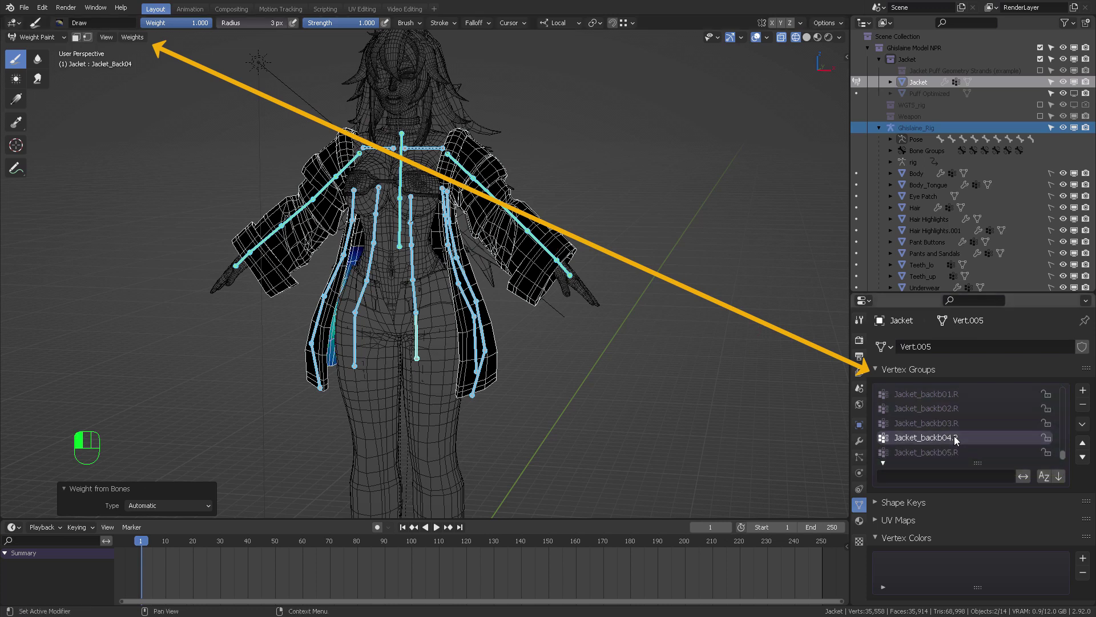
pyautogui.click(951, 423)
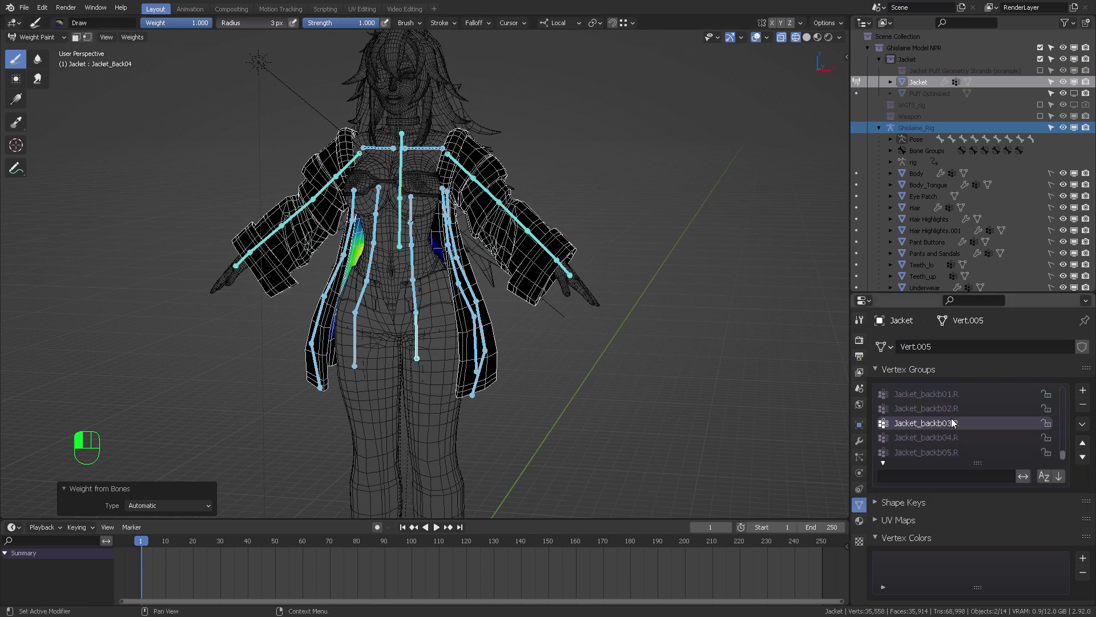
pyautogui.press('Up')
pyautogui.press('Up')
pyautogui.press('Up')
pyautogui.press('Up')
pyautogui.press('Up')
pyautogui.press('Up')
pyautogui.press('Up')
pyautogui.press('Up')
pyautogui.press('Up')
pyautogui.press('Up')
pyautogui.press('Up')
pyautogui.press('Up')
pyautogui.press('Up')
pyautogui.press('Up')
pyautogui.press('Up')
pyautogui.press('Up')
pyautogui.press('Up')
pyautogui.press('Up')
pyautogui.press('Up')
pyautogui.press('Up')
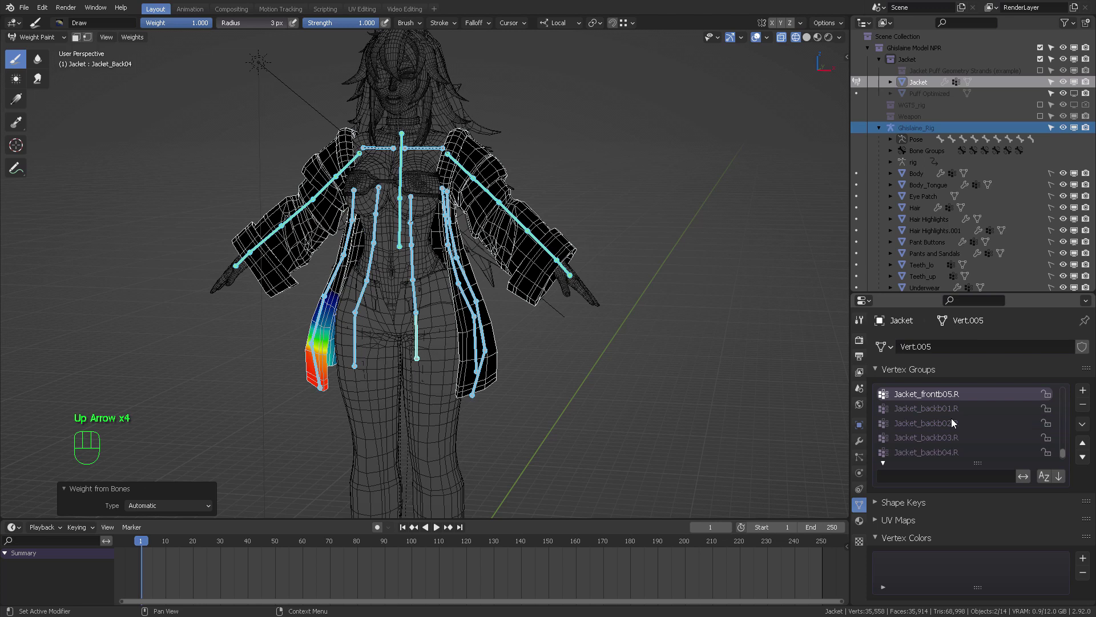
pyautogui.press('Up')
pyautogui.press('Up')
pyautogui.press('Up')
pyautogui.press('Up')
pyautogui.press('Up')
pyautogui.press('Up')
pyautogui.press('Up')
pyautogui.press('Up')
pyautogui.press('Up')
pyautogui.press('Up')
pyautogui.press('Up')
pyautogui.press('Up')
pyautogui.press('Up')
pyautogui.press('Up')
pyautogui.press('Up')
pyautogui.press('Up')
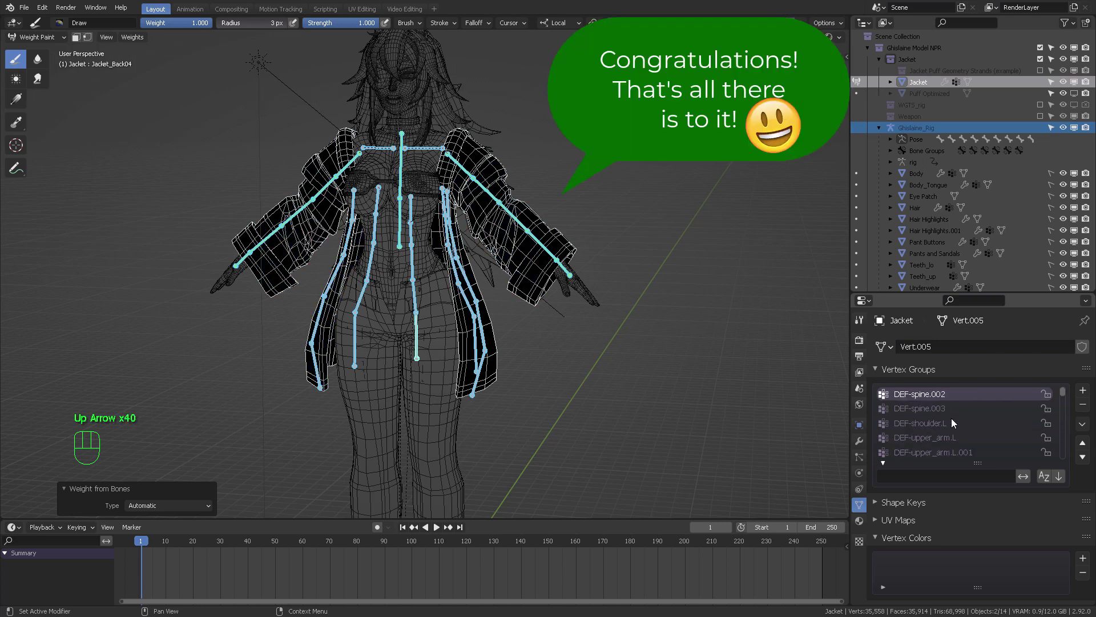
pyautogui.press('Up')
pyautogui.press('Up')
# Browse the arm, front jacket, Jacket_backb05.R and Jacket_Back02 vertex group weights
pyautogui.press('Down')
pyautogui.press('Down')
pyautogui.press('Down')
pyautogui.press('Down')
pyautogui.press('Down')
pyautogui.press('Down')
pyautogui.press('Down')
pyautogui.press('Down')
pyautogui.press('Down')
pyautogui.press('Down')
pyautogui.press('Down')
pyautogui.press('Down')
pyautogui.press('Down')
pyautogui.press('Down')
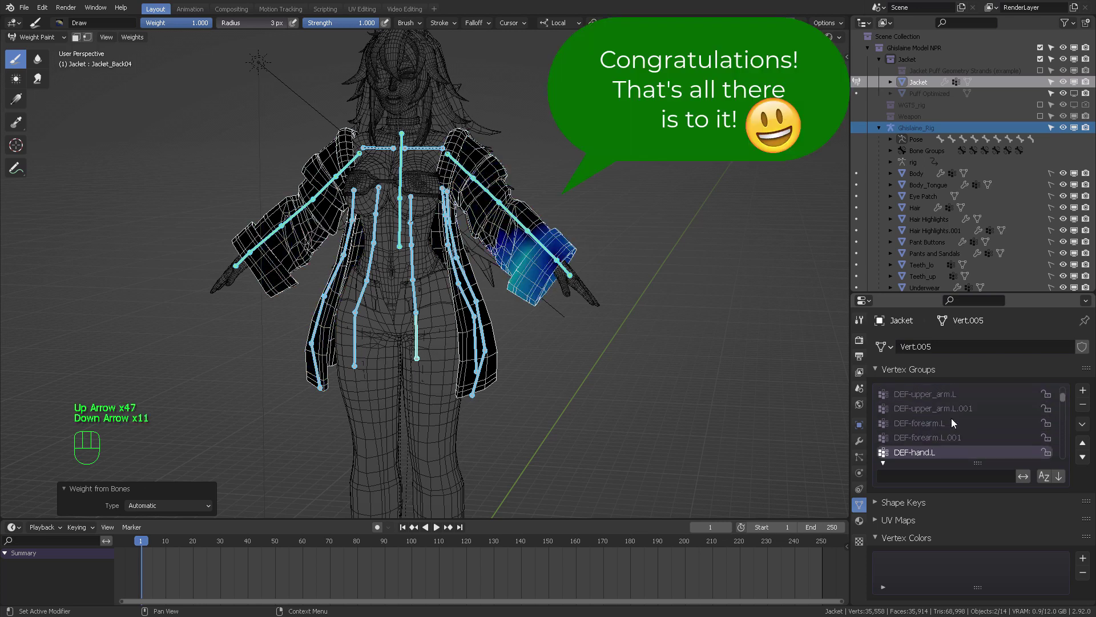
pyautogui.press('Down')
pyautogui.press('Down')
pyautogui.press('Down')
pyautogui.press('Down')
pyautogui.press('Down')
pyautogui.press('Down')
pyautogui.press('Down')
pyautogui.press('Down')
pyautogui.press('Down')
pyautogui.press('Down')
pyautogui.press('Down')
pyautogui.press('Down')
pyautogui.press('Down')
pyautogui.press('Down')
pyautogui.press('Down')
pyautogui.press('Down')
pyautogui.press('Down')
pyautogui.press('Down')
pyautogui.press('Down')
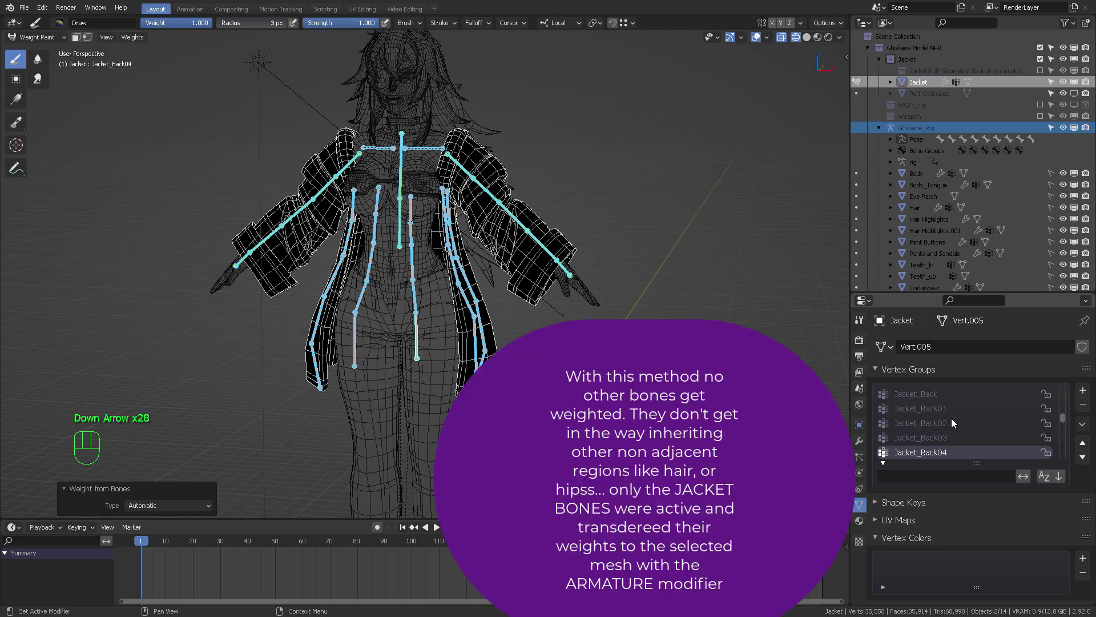
pyautogui.press('Down')
pyautogui.press('Down')
pyautogui.press('Down')
pyautogui.press('Down')
pyautogui.press('Down')
pyautogui.press('Down')
pyautogui.press('Down')
pyautogui.press('Down')
pyautogui.press('Down')
pyautogui.press('Down')
pyautogui.press('Down')
pyautogui.press('Down')
pyautogui.press('Down')
pyautogui.press('Down')
pyautogui.press('Down')
pyautogui.press('Down')
pyautogui.press('Down')
pyautogui.press('Down')
pyautogui.press('Down')
pyautogui.press('Down')
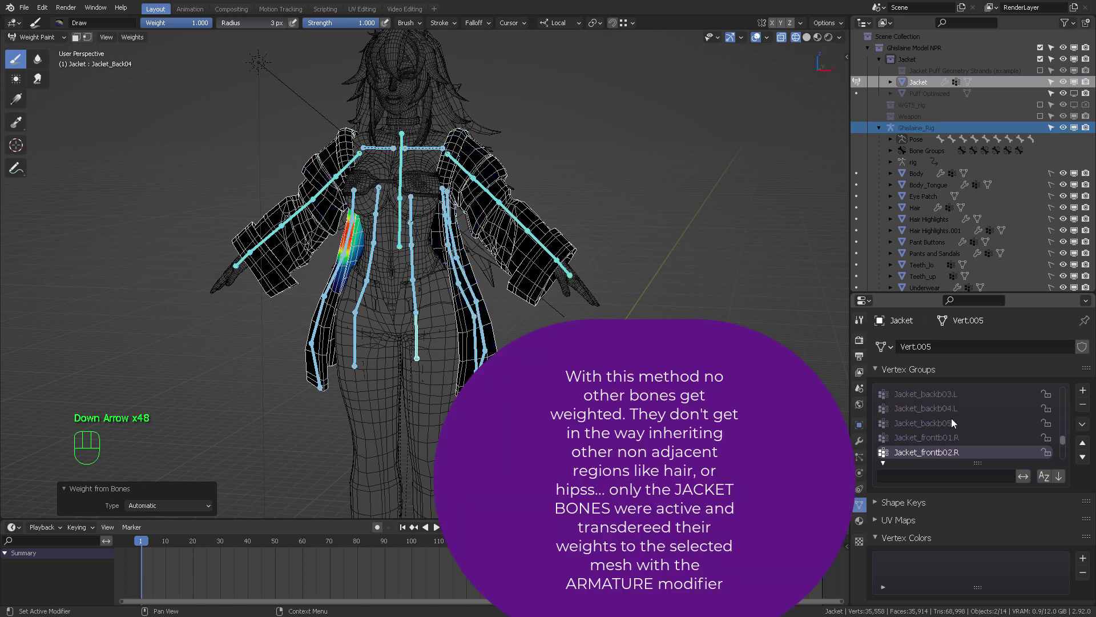
pyautogui.press('Down')
pyautogui.press('Down')
pyautogui.press('Down')
pyautogui.press('Down')
pyautogui.press('Down')
pyautogui.press('Down')
pyautogui.press('Down')
pyautogui.press('Down')
pyautogui.press('Down')
pyautogui.press('Down')
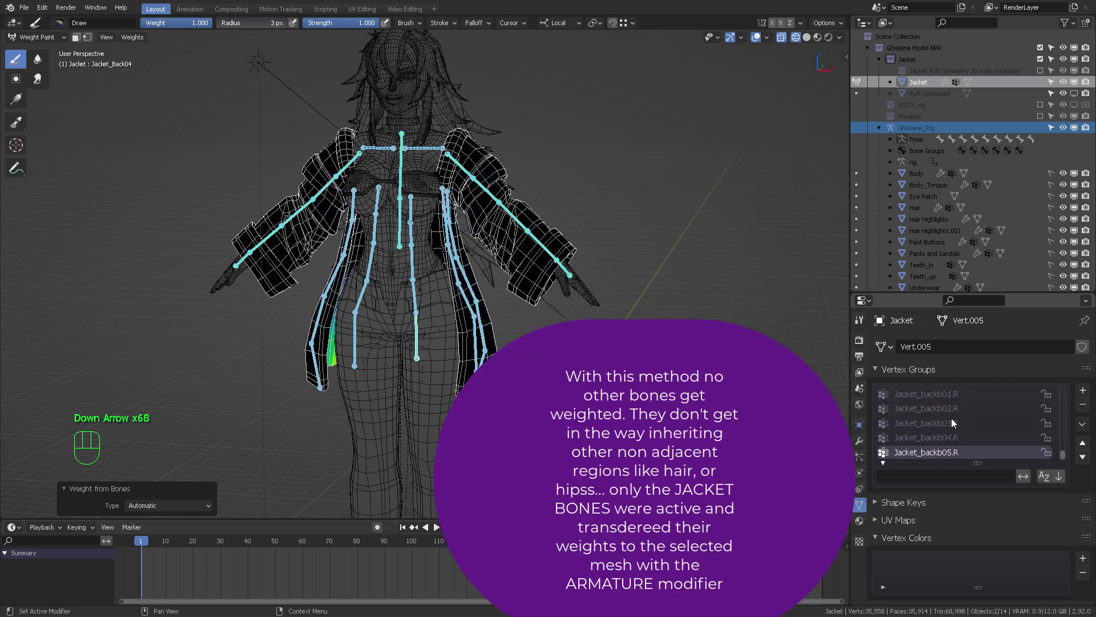
pyautogui.press('Down')
pyautogui.press('Up')
pyautogui.press('Up')
pyautogui.press('Up')
pyautogui.press('Up')
pyautogui.press('Up')
pyautogui.press('Up')
pyautogui.press('Up')
pyautogui.press('Up')
pyautogui.press('Up')
pyautogui.press('Up')
pyautogui.press('Up')
pyautogui.press('Up')
pyautogui.press('Up')
pyautogui.press('Up')
pyautogui.press('Up')
pyautogui.press('Up')
pyautogui.press('Up')
pyautogui.press('Up')
pyautogui.press('Up')
pyautogui.press('Up')
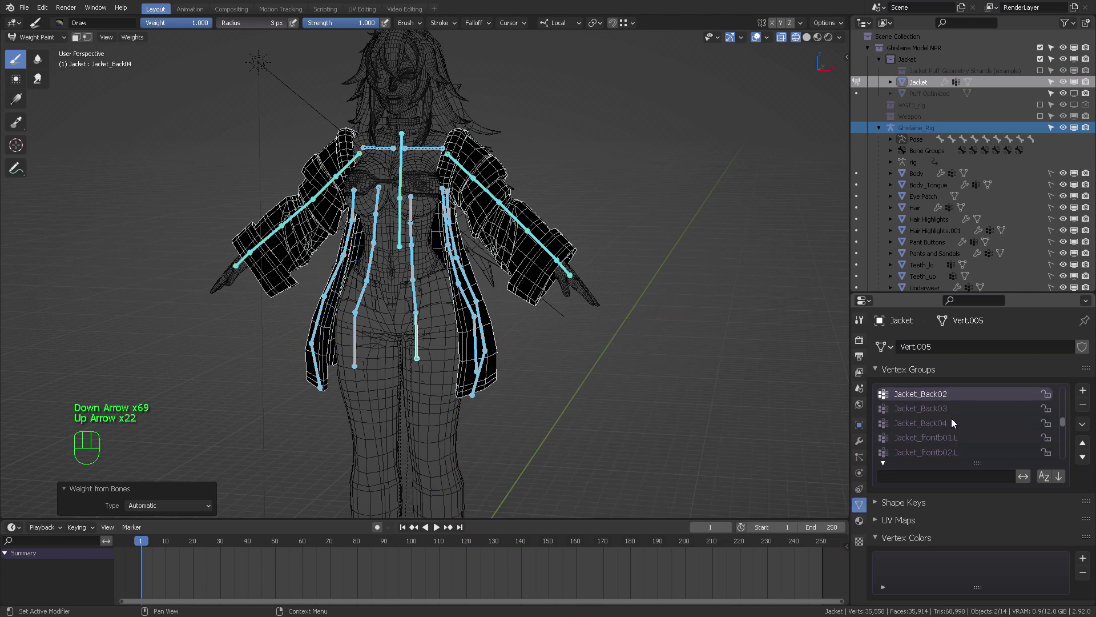
pyautogui.press('Up')
pyautogui.press('Up')
pyautogui.press('Up')
pyautogui.press('Up')
pyautogui.press('Up')
pyautogui.press('Up')
pyautogui.press('Up')
pyautogui.press('Up')
pyautogui.press('Up')
pyautogui.press('Up')
pyautogui.press('Up')
pyautogui.press('Up')
pyautogui.press('Up')
pyautogui.press('Up')
pyautogui.press('Up')
pyautogui.press('Up')
pyautogui.press('Up')
pyautogui.press('Up')
pyautogui.press('Up')
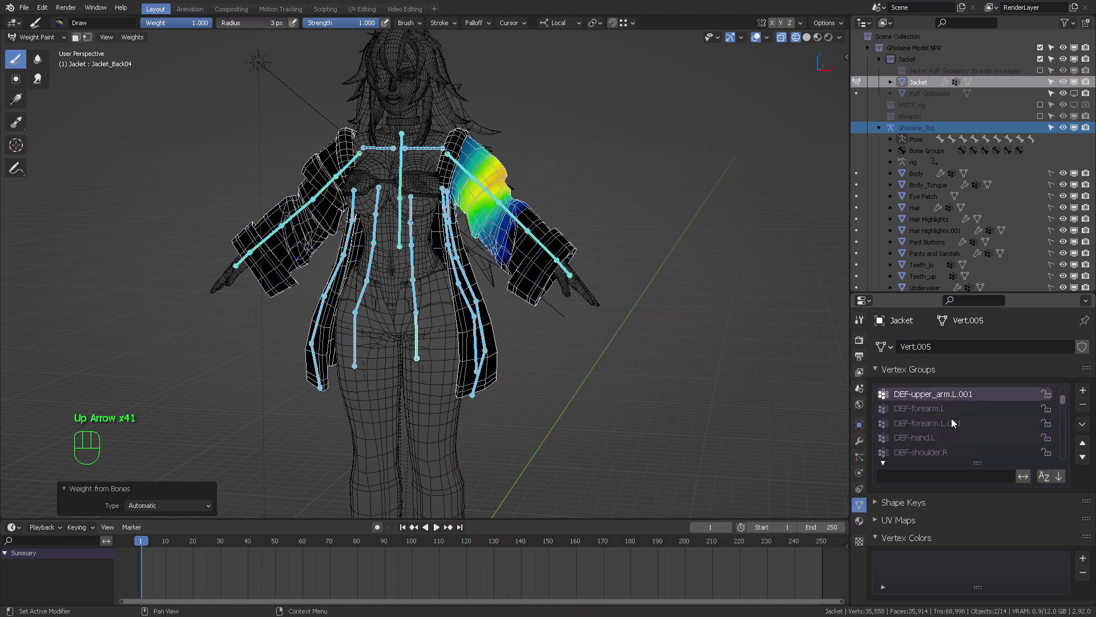
# Return to Object Mode, deselect everything and select the Ghislaine_Rig armature
pyautogui.press('Tab')
pyautogui.click(507, 147)
pyautogui.hotkey('alt', 'a')
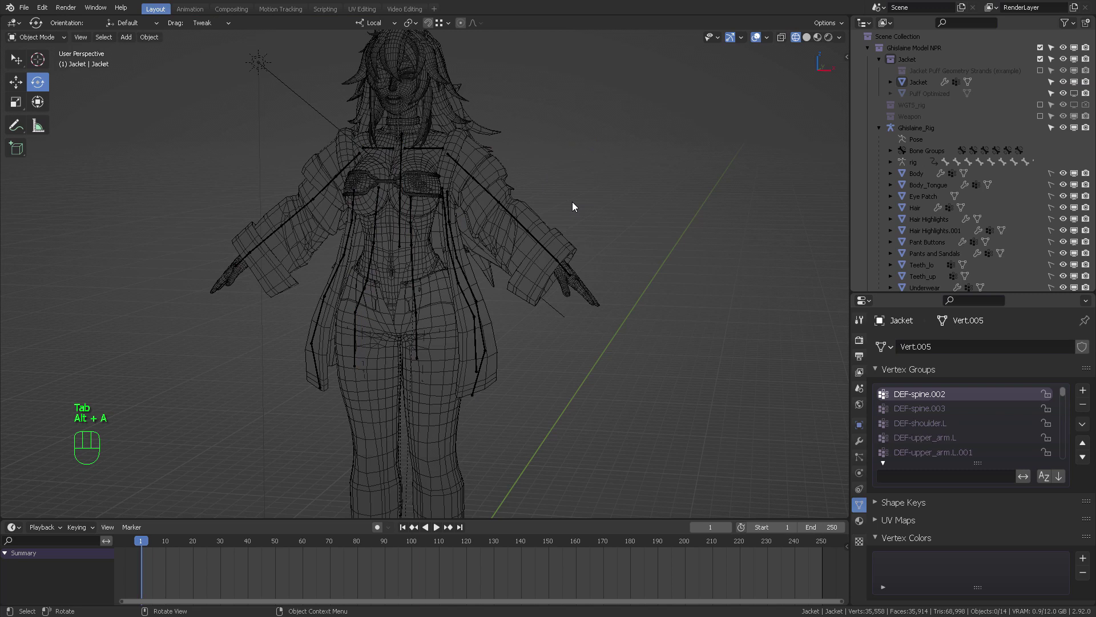
pyautogui.moveTo(572, 201)
pyautogui.mouseDown(button='middle')
pyautogui.moveTo(583, 225)
pyautogui.moveTo(565, 212)
pyautogui.mouseUp(button='middle')
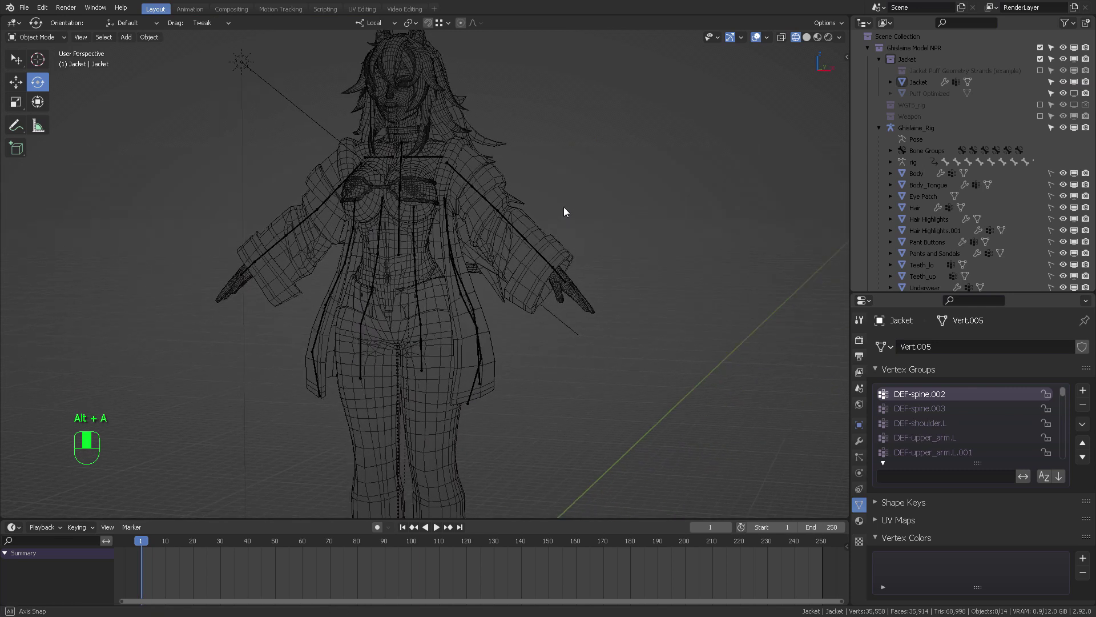
pyautogui.click(473, 184)
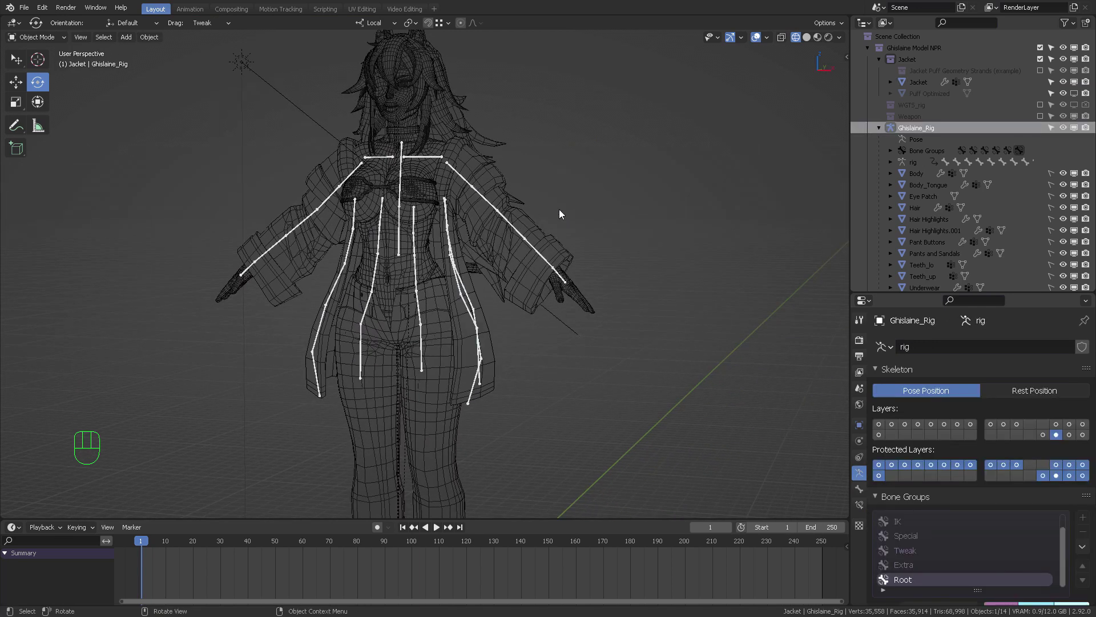
# Select the Ghislaine_Rig armature and switch it into Pose Mode
pyautogui.moveTo(618, 279); pyautogui.dragTo(491, 268, button='middle')
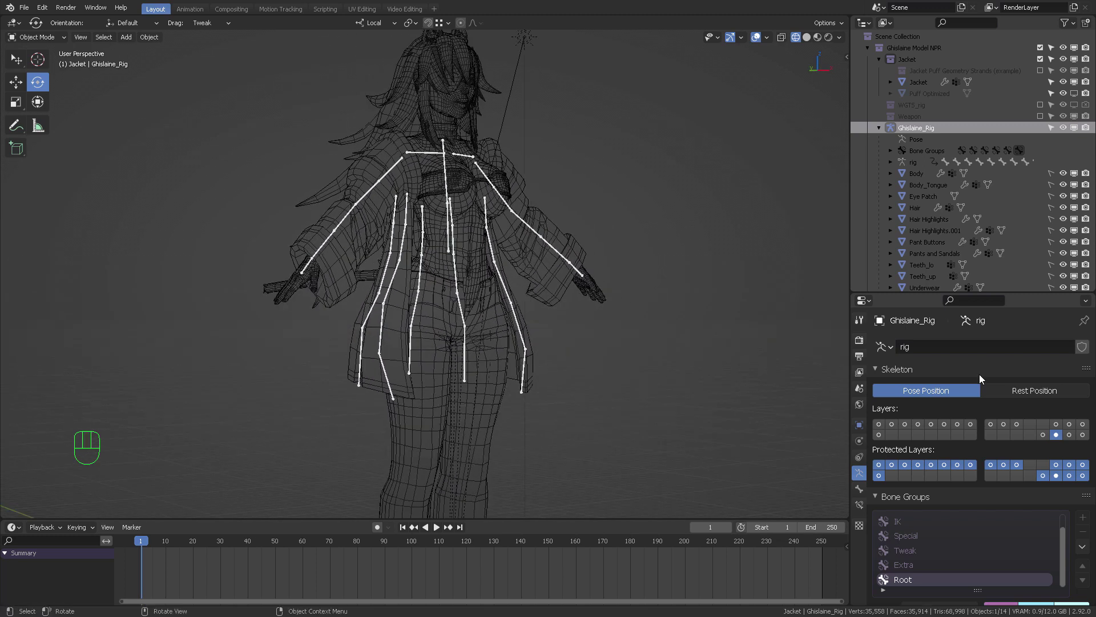
pyautogui.scroll(2, 492, 267)
pyautogui.click(483, 212)
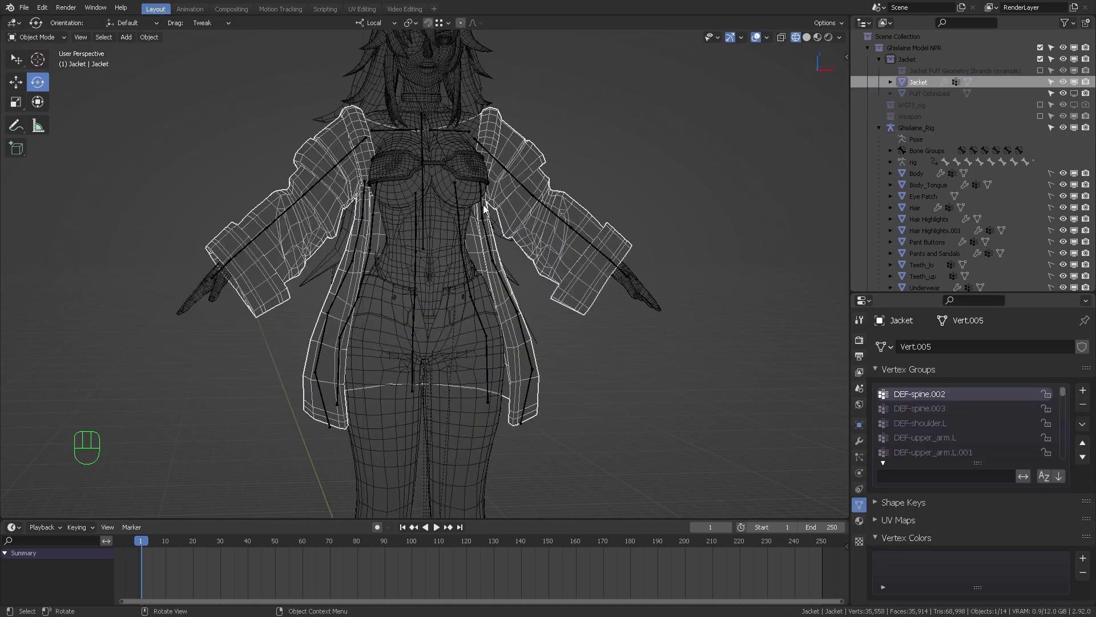
pyautogui.click(483, 212)
pyautogui.press('Tab')
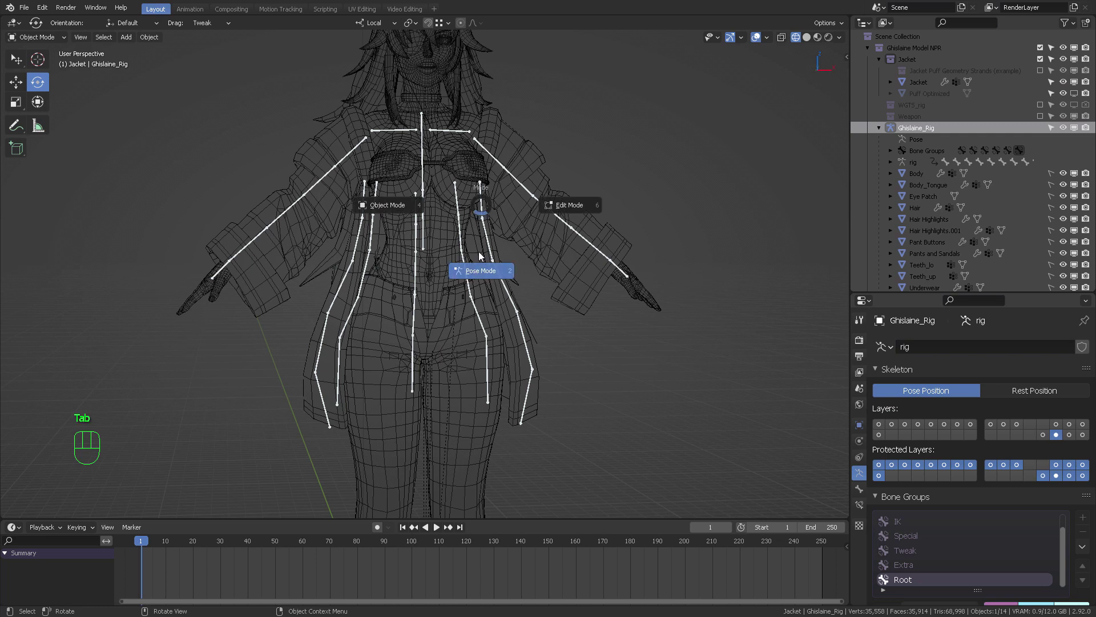
# Select the 25 jacket bones across the front and back chains
pyautogui.hotkey('alt', 'a')
pyautogui.click(482, 199)
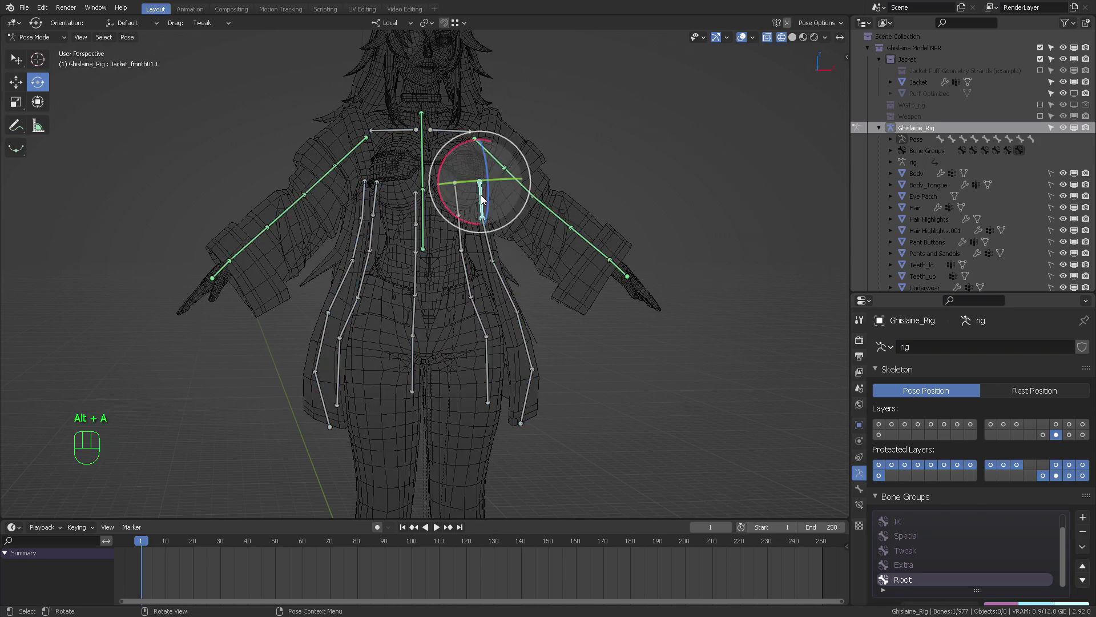
pyautogui.keyDown('shift'); pyautogui.click(460, 243); pyautogui.keyUp('shift')
pyautogui.hotkey('shift', ']')
pyautogui.hotkey('shift', ']')
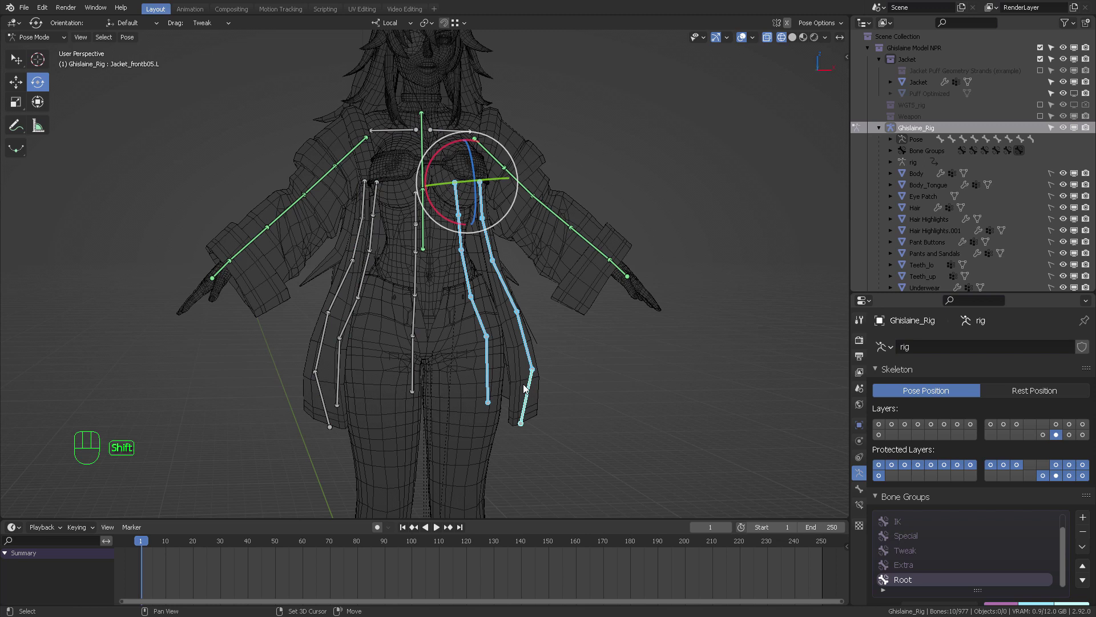
pyautogui.keyDown('shift'); pyautogui.click(416, 272); pyautogui.keyUp('shift')
pyautogui.scroll(1, 417, 202)
pyautogui.keyDown('shift'); pyautogui.click(417, 202); pyautogui.keyUp('shift')
pyautogui.moveTo(417, 203); pyautogui.dragTo(428, 240, button='middle')
pyautogui.hotkey('shift', ']')
pyautogui.hotkey('shift', ']')
pyautogui.hotkey('shift', ']')
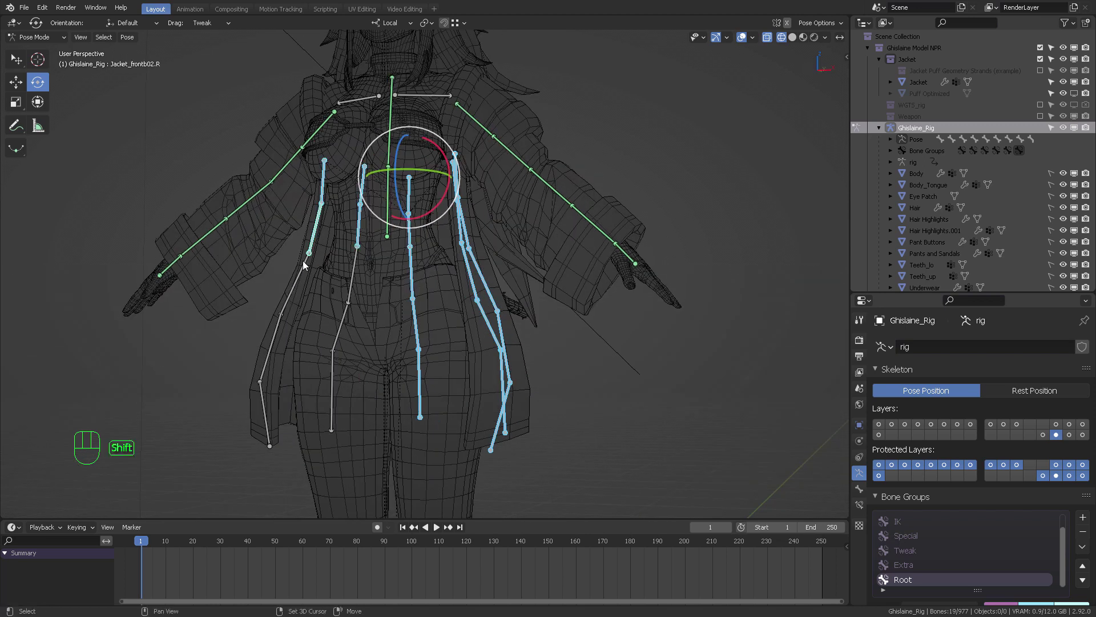
pyautogui.moveTo(434, 308); pyautogui.dragTo(451, 330, button='middle')
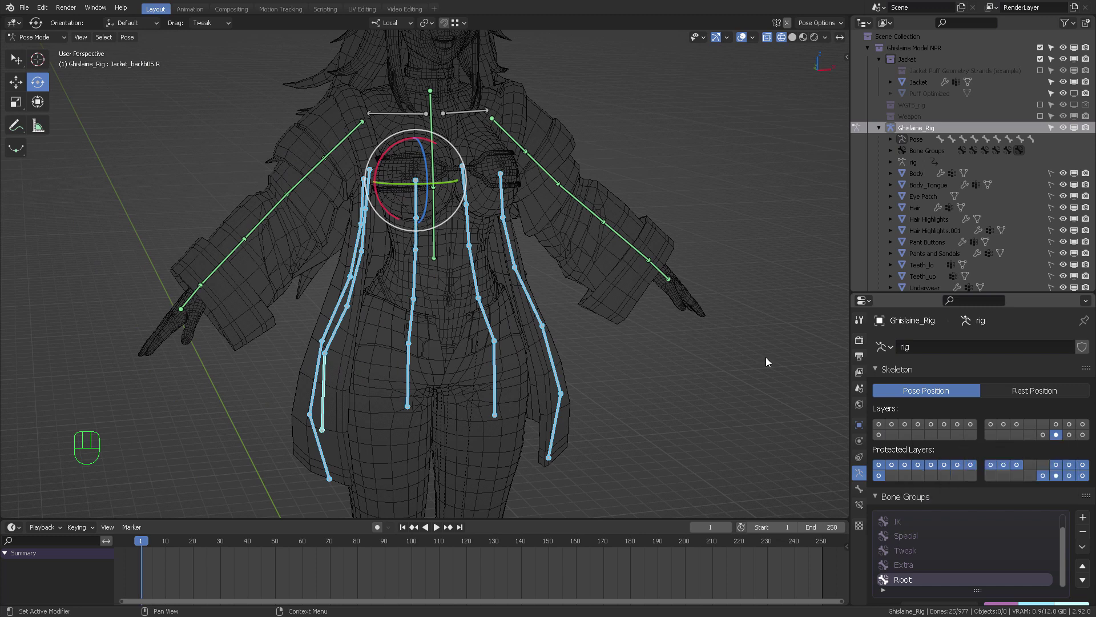
# Move the selected jacket bones to bone layer 4, hiding them from view
pyautogui.press('m')
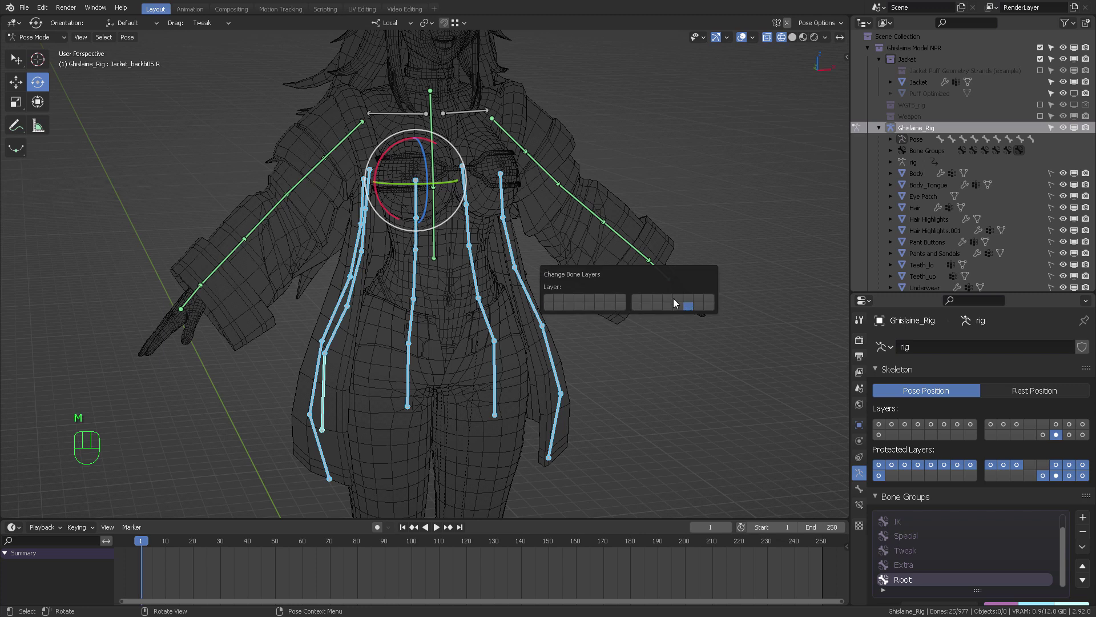
pyautogui.click(583, 297)
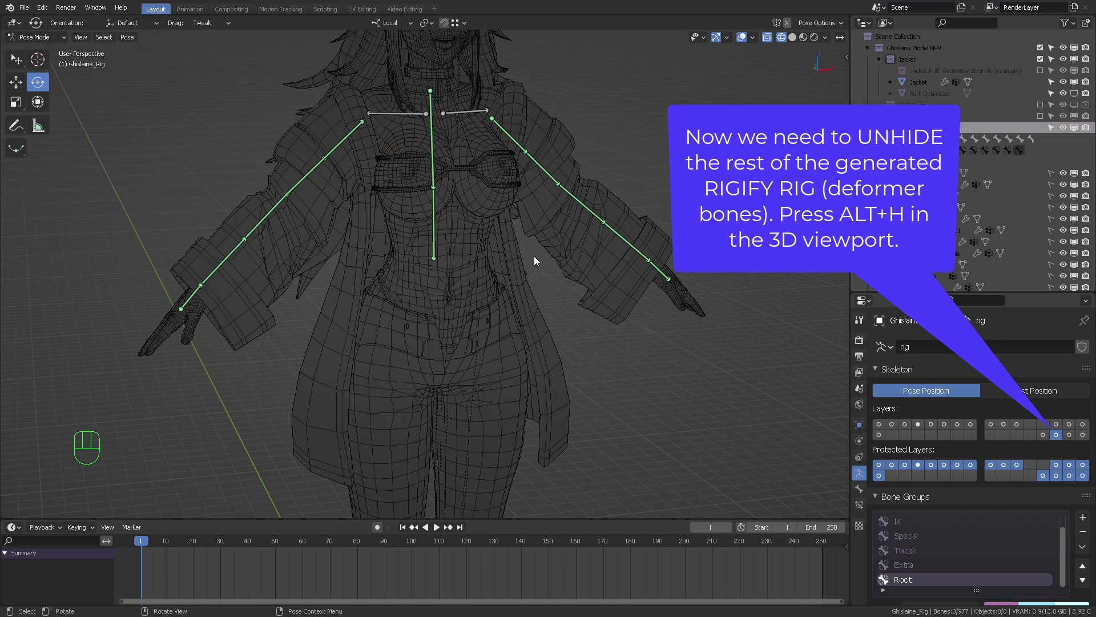
# Unhide all rig bones, return the rig to Object Mode and deselect everything
pyautogui.hotkey('alt', 'h')
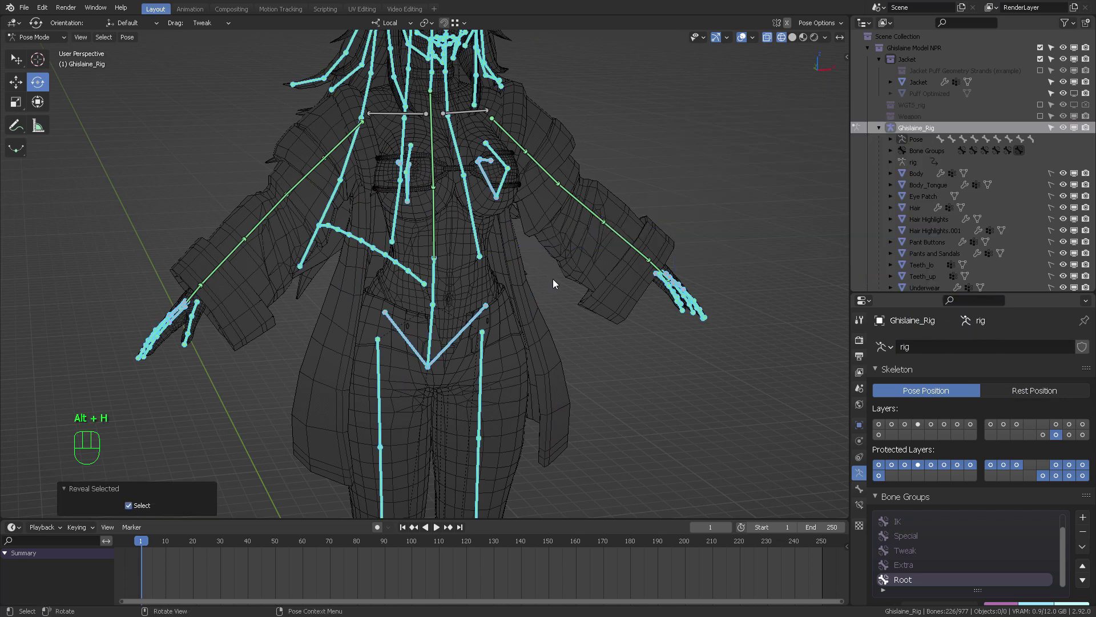
pyautogui.moveTo(552, 279); pyautogui.dragTo(506, 230, button='middle')
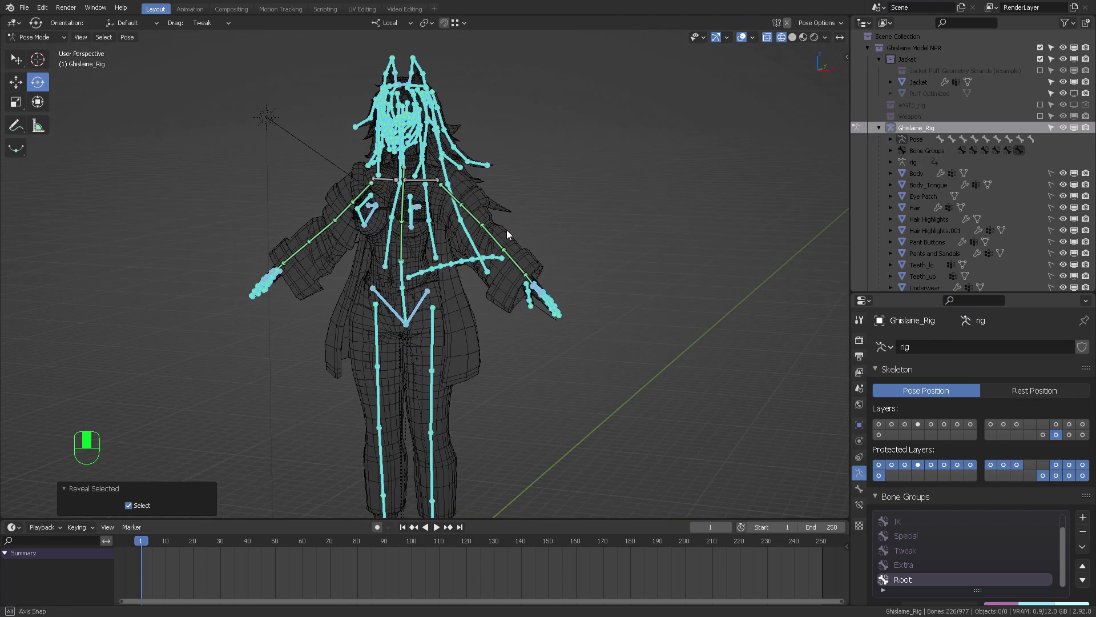
pyautogui.press('Tab')
pyautogui.click(444, 201)
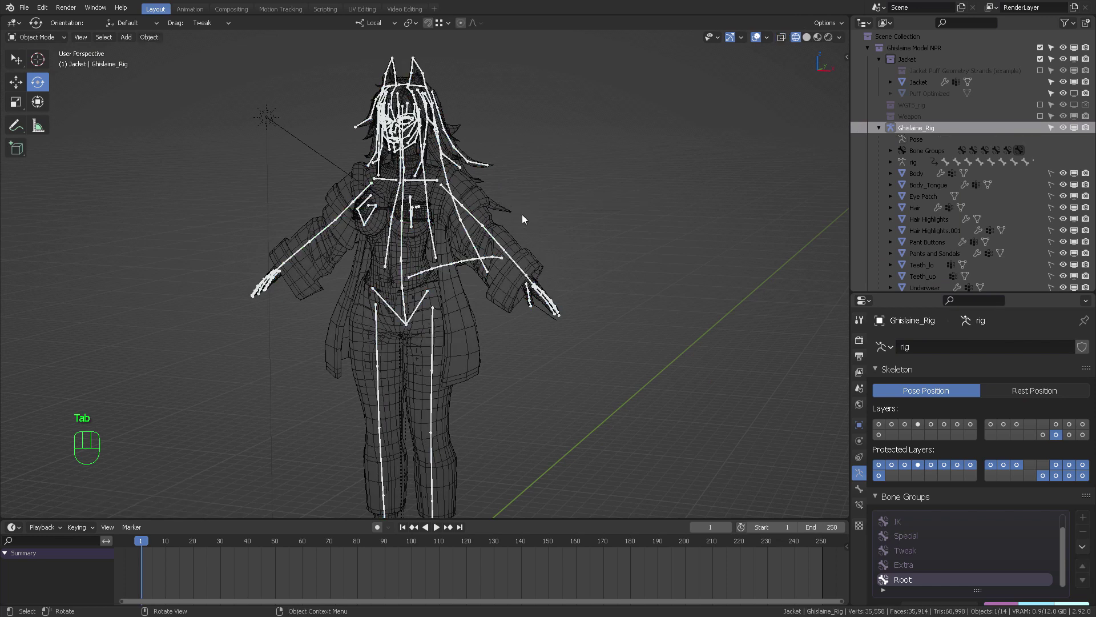
pyautogui.hotkey('alt', 'a')
# Display only the root bone layer in the Skeleton Layers grid
pyautogui.moveTo(560, 226); pyautogui.dragTo(599, 222, button='middle')
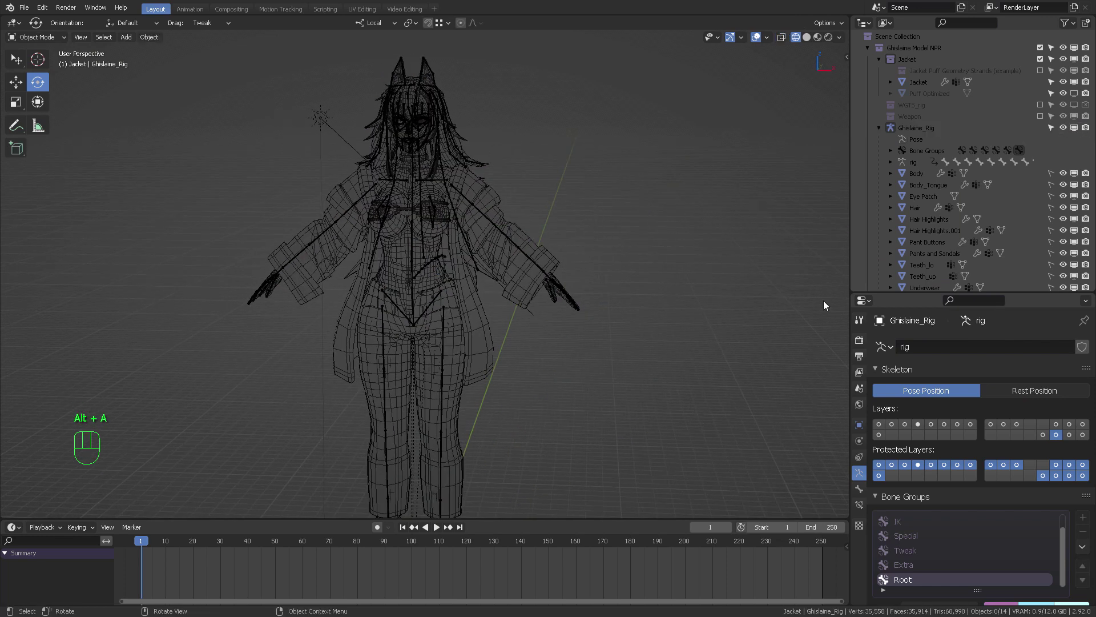
pyautogui.click(1042, 435)
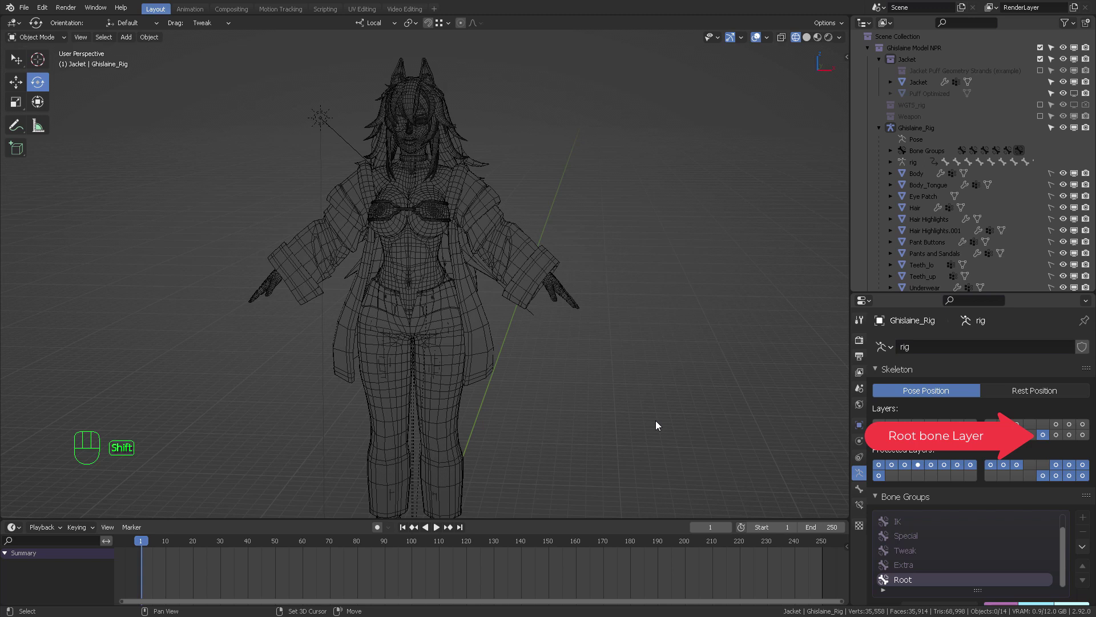
pyautogui.keyDown('shift'); pyautogui.moveTo(655, 421); pyautogui.dragTo(655, 262, button='middle'); pyautogui.keyUp('shift')
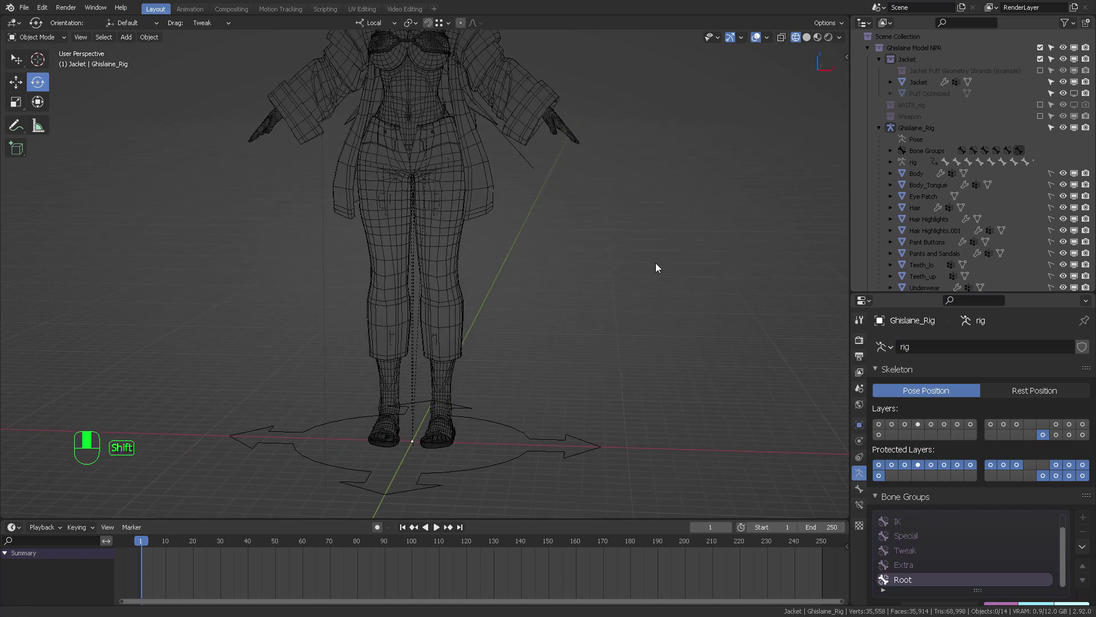
pyautogui.click(1055, 434)
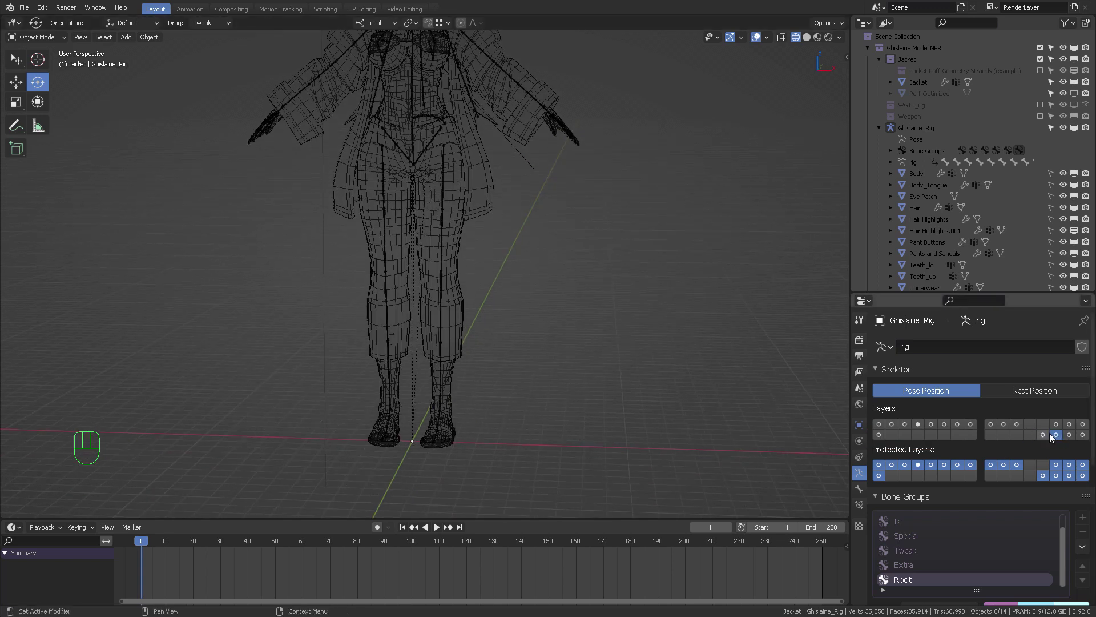
pyautogui.click(1047, 434)
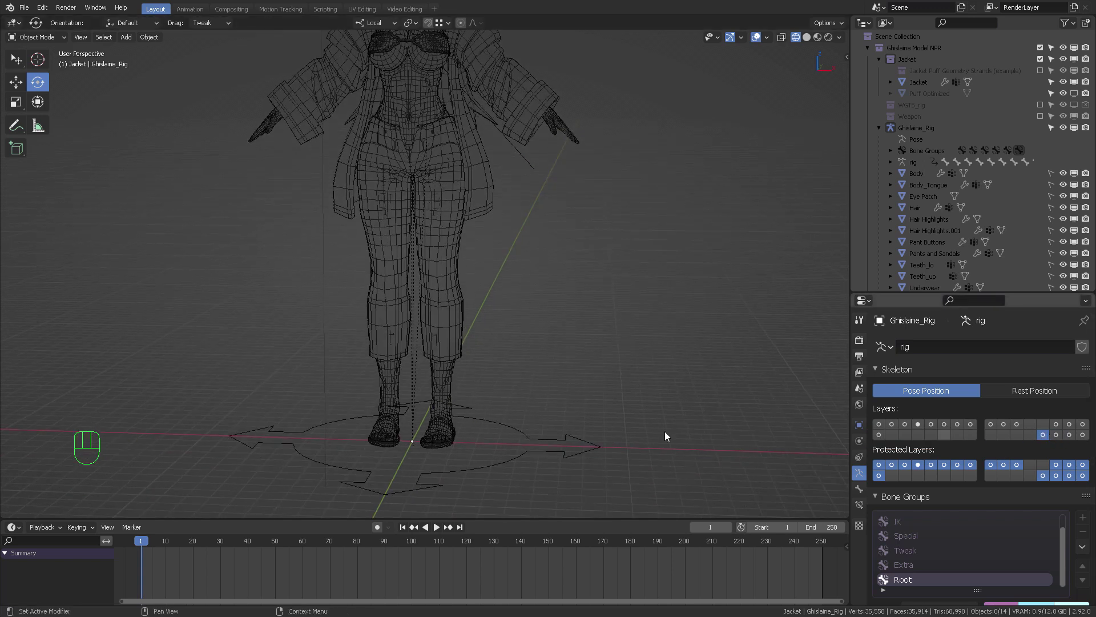
# Select the root bone and show the Rig Layers controls in the sidebar
pyautogui.click(517, 429)
pyautogui.press('n')
pyautogui.click(842, 59)
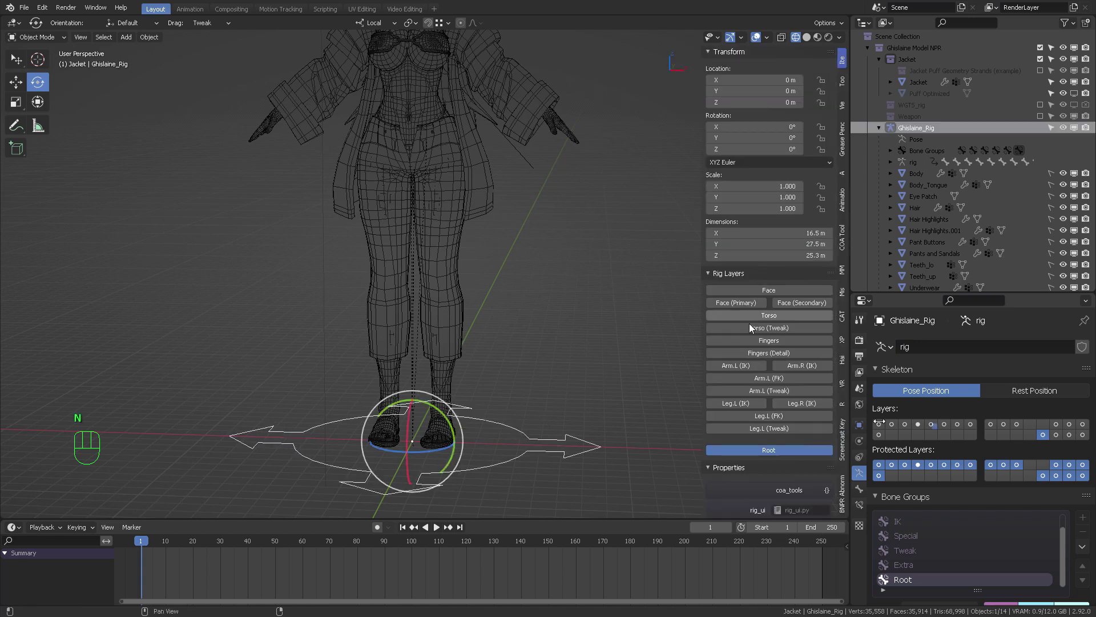
pyautogui.click(751, 450)
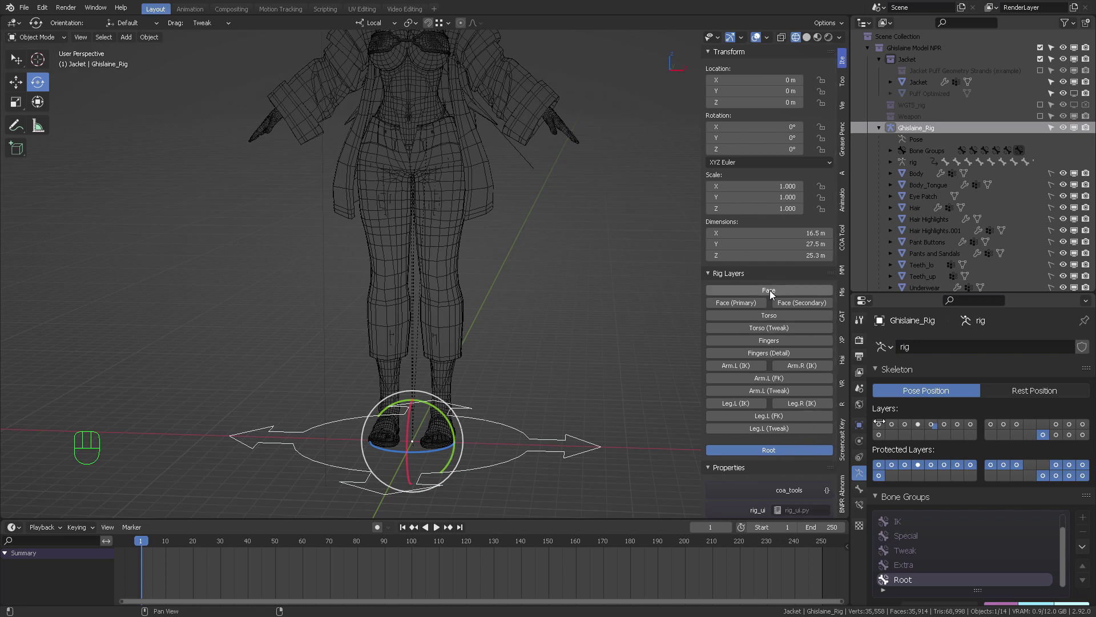
# Toggle between the Torso (Tweak) and Torso bone layers, ending on Torso
pyautogui.click(768, 327)
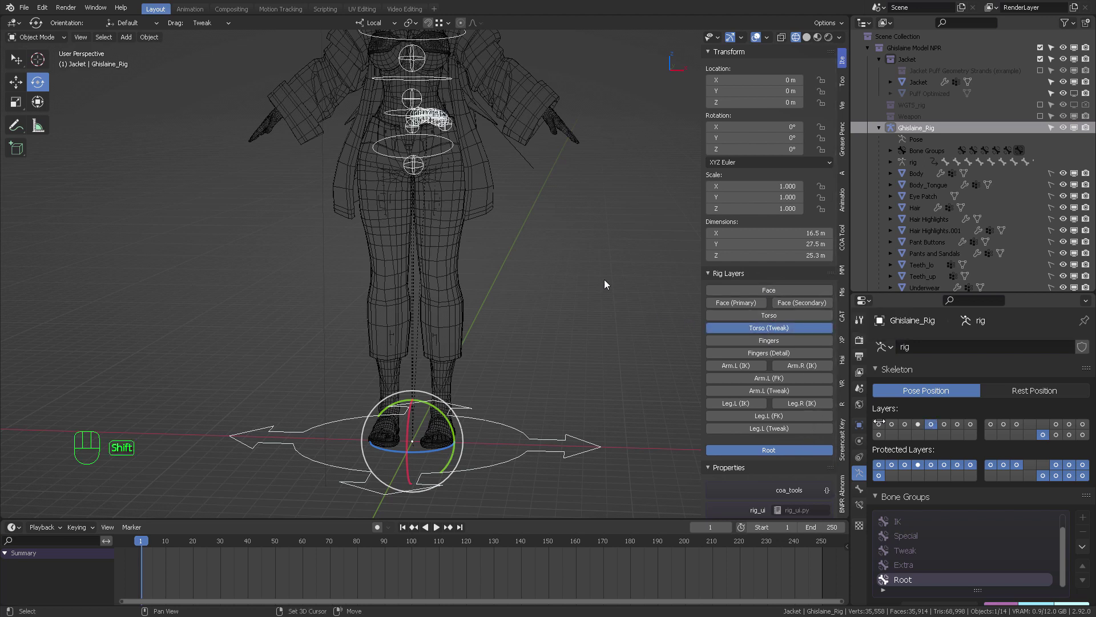
pyautogui.keyDown('shift'); pyautogui.moveTo(604, 279); pyautogui.dragTo(624, 376, button='middle'); pyautogui.keyUp('shift')
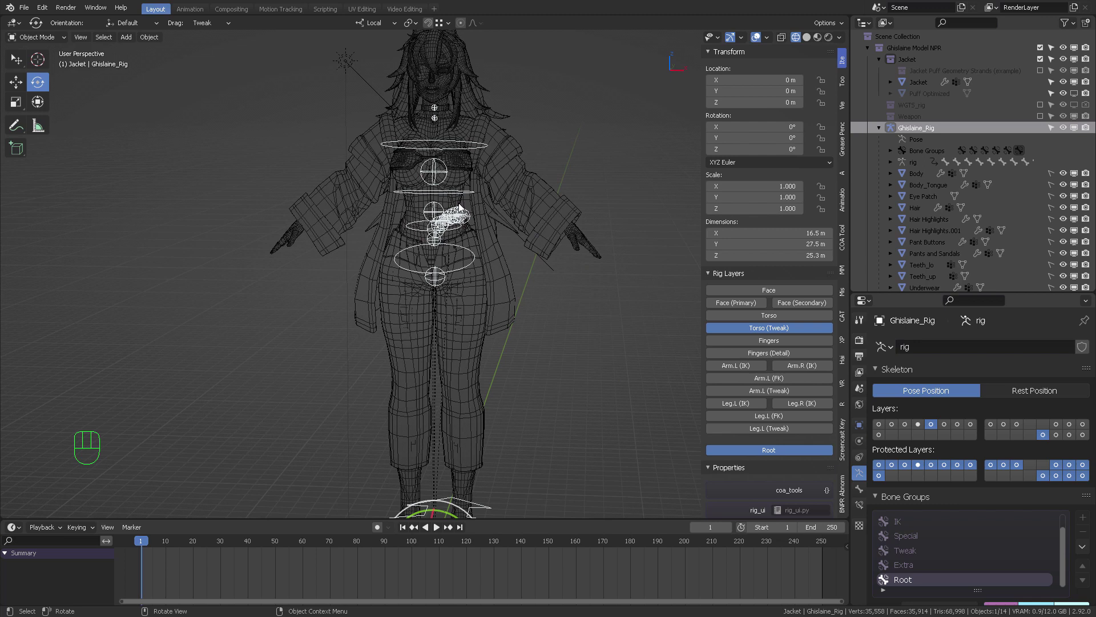
pyautogui.moveTo(527, 221); pyautogui.dragTo(541, 221, button='middle')
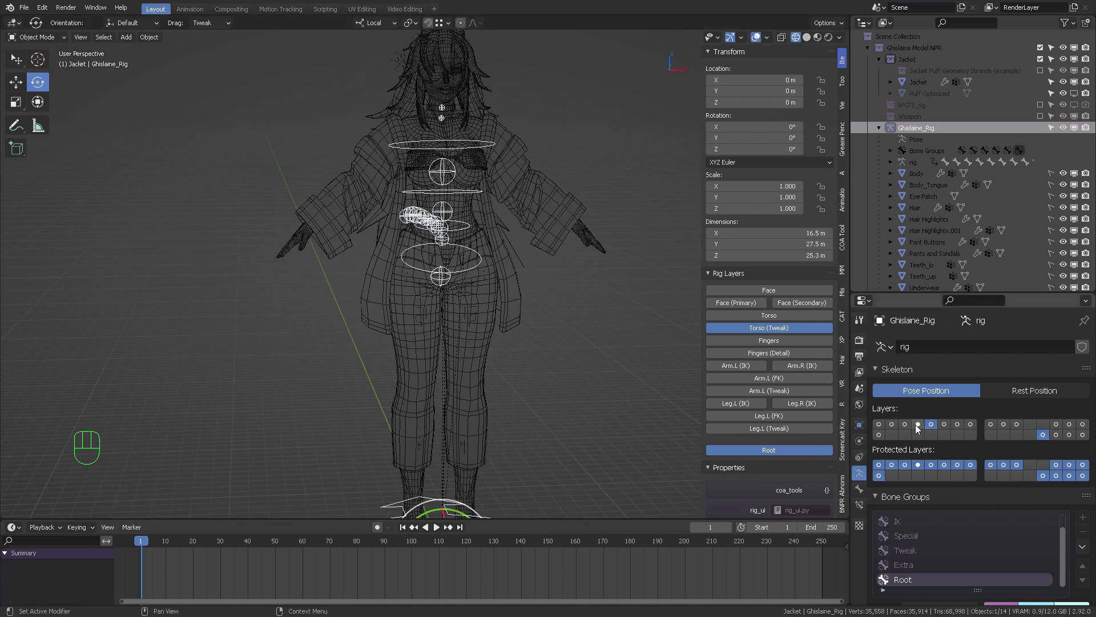
pyautogui.click(918, 424)
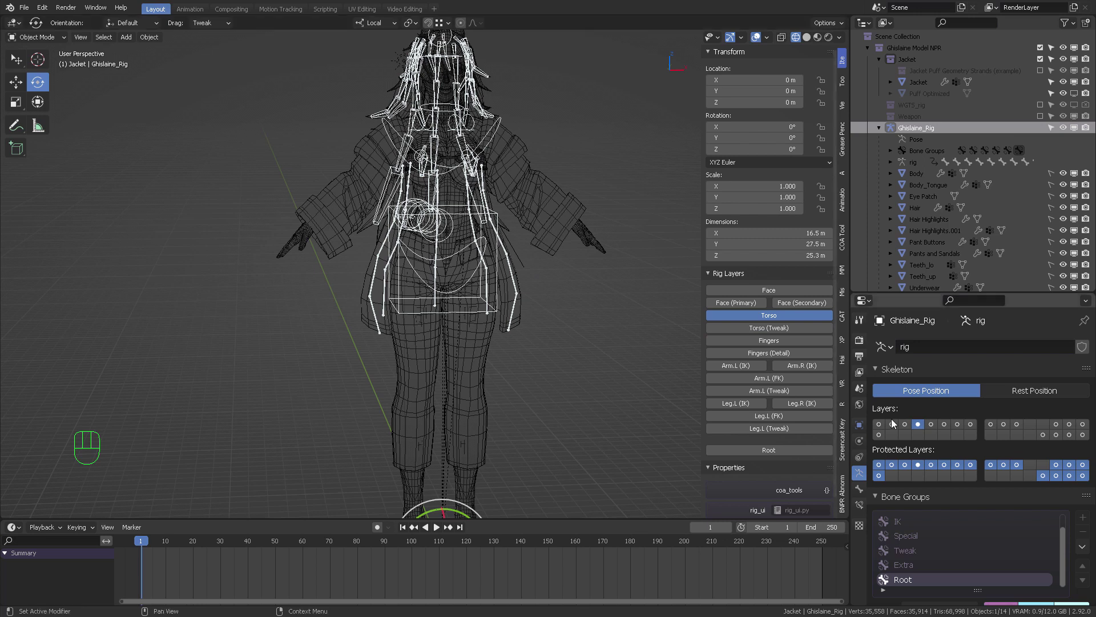
pyautogui.click(931, 425)
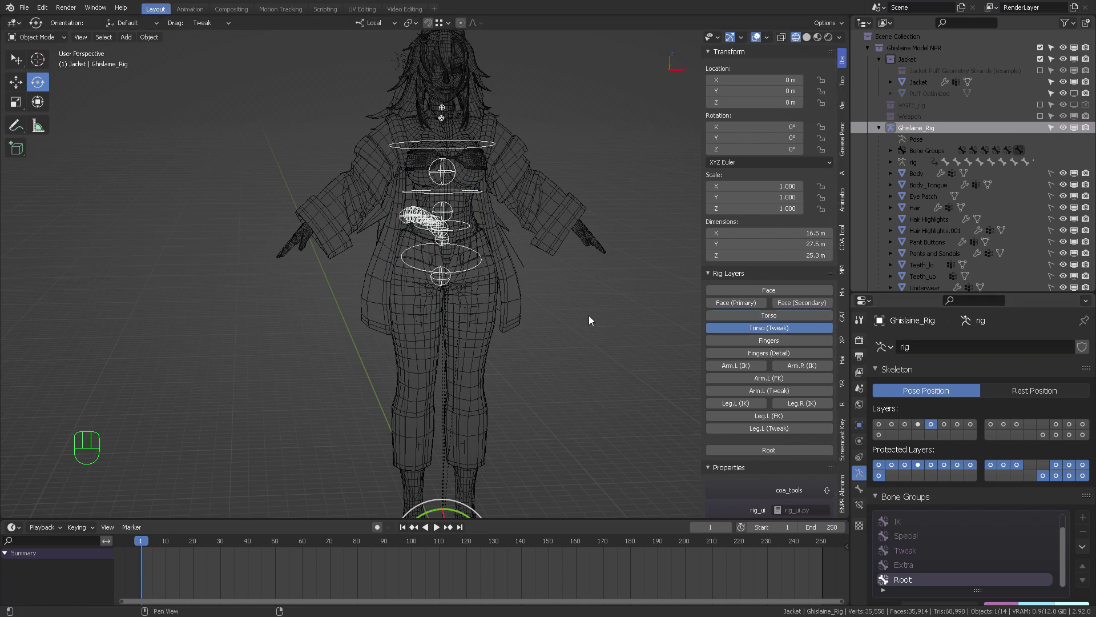
pyautogui.moveTo(588, 315)
pyautogui.mouseDown(button='middle')
pyautogui.moveTo(530, 302)
pyautogui.moveTo(541, 303)
pyautogui.moveTo(536, 323)
pyautogui.moveTo(566, 316)
pyautogui.mouseUp(button='middle')
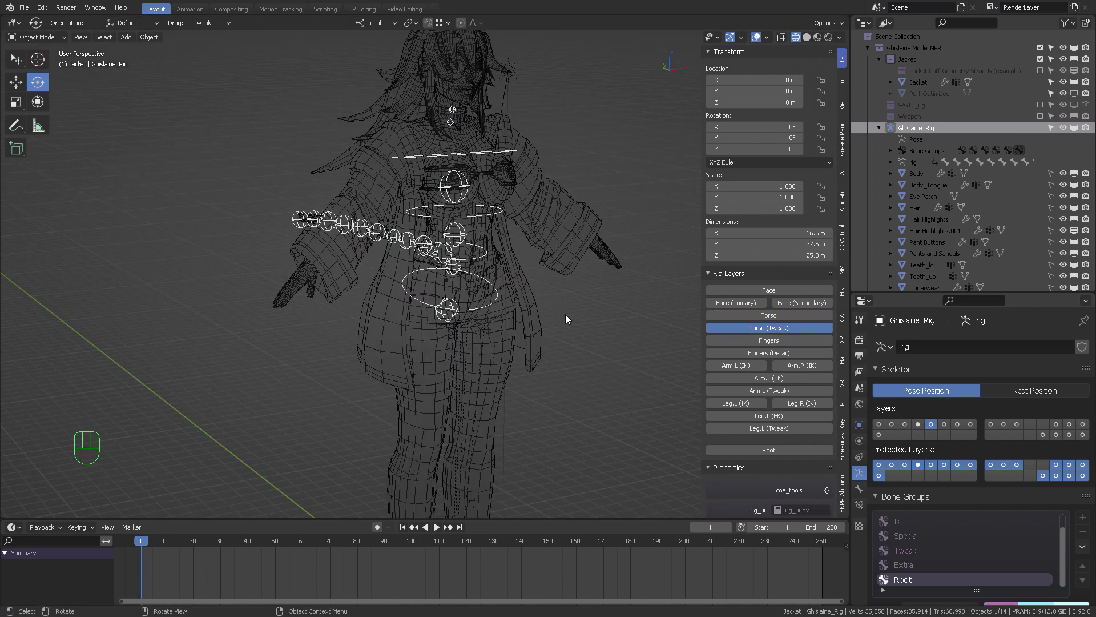
pyautogui.click(918, 424)
# Move the jacket bones to the Torso (Tweak) layer (layer 5) and display it
pyautogui.press('Tab')
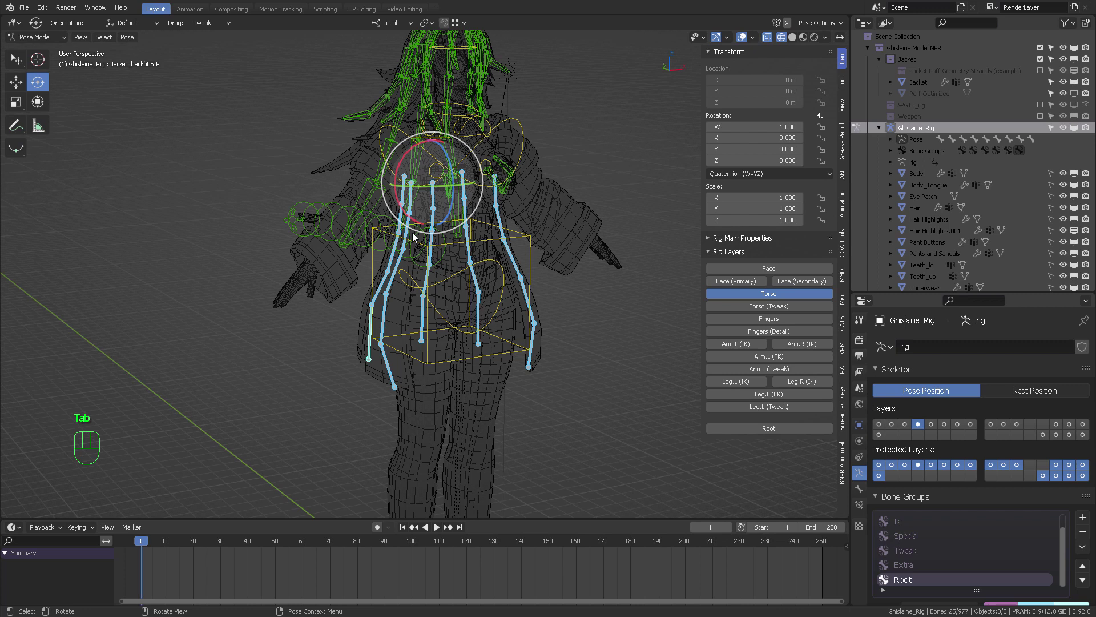
pyautogui.press('m')
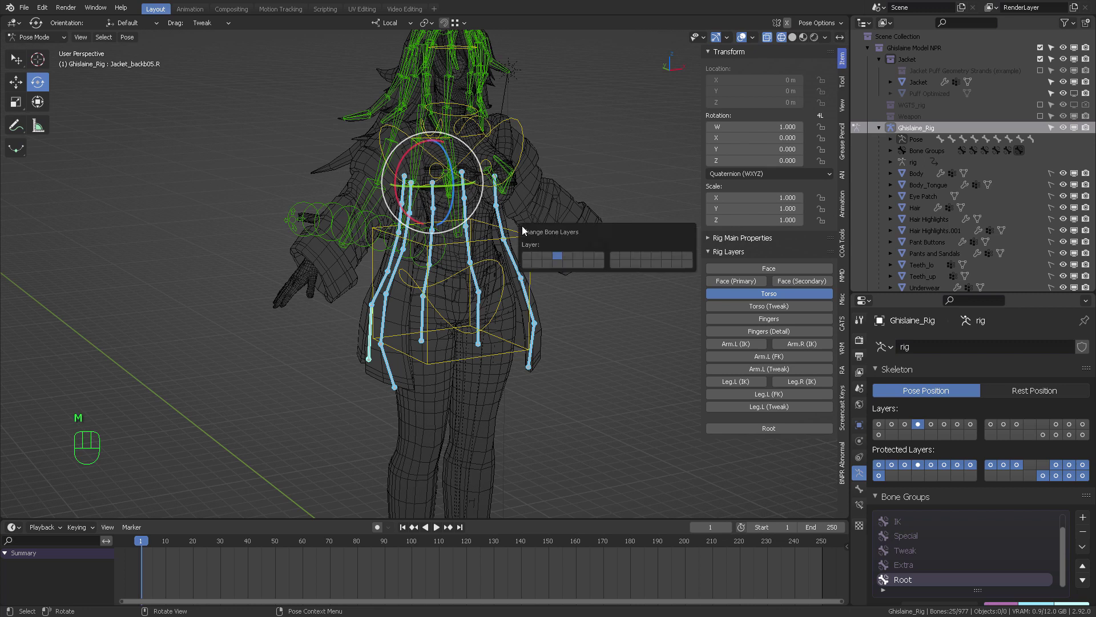
pyautogui.click(567, 255)
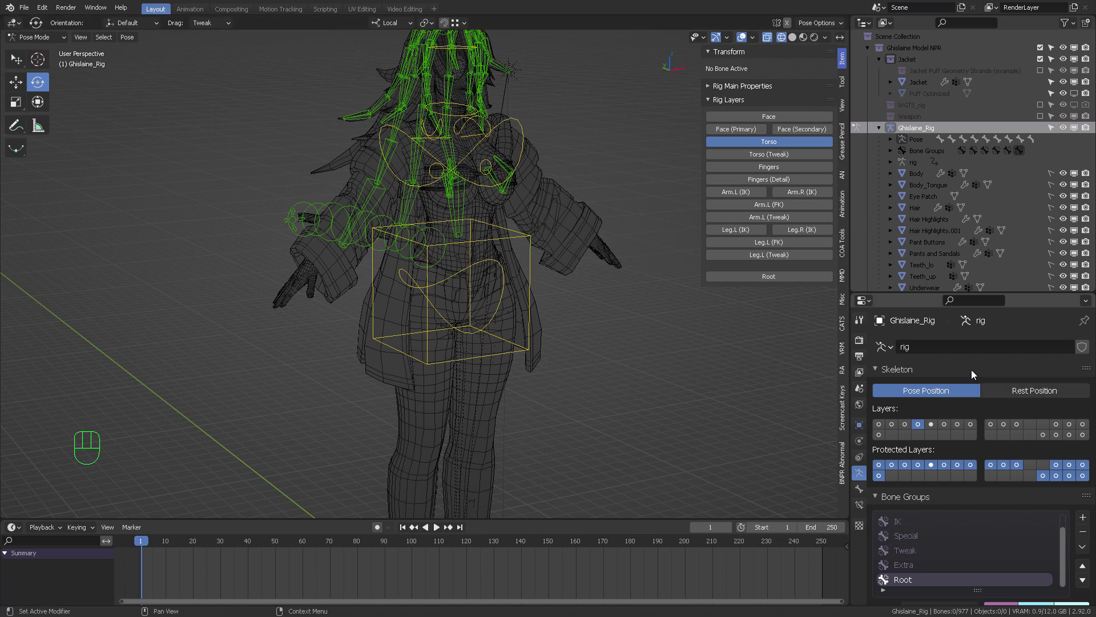
pyautogui.click(931, 423)
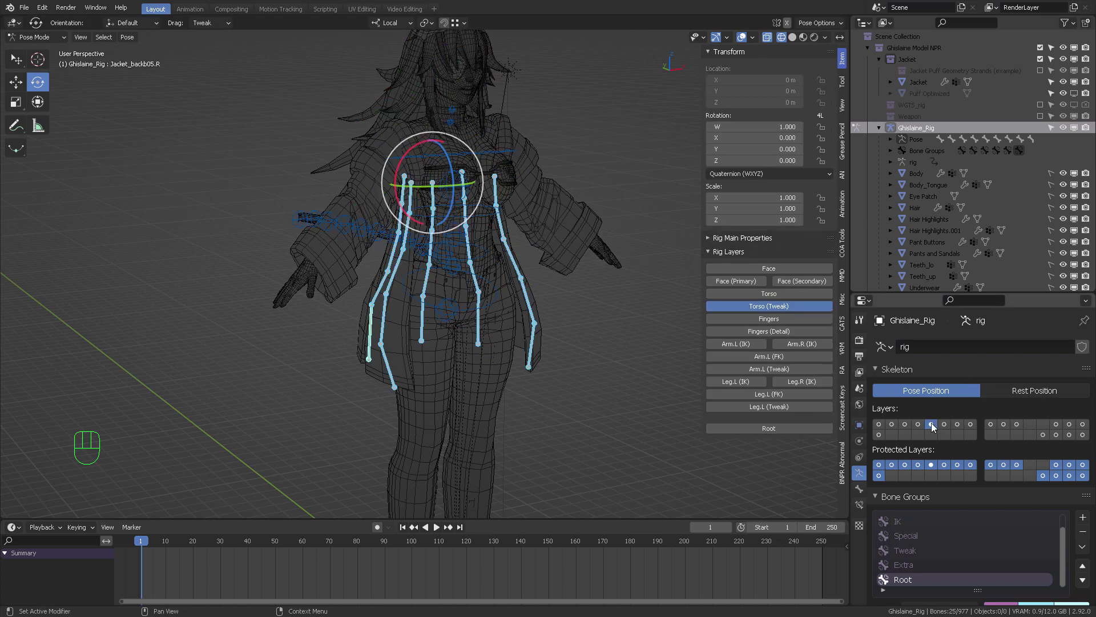
pyautogui.moveTo(461, 282); pyautogui.dragTo(519, 284, button='middle')
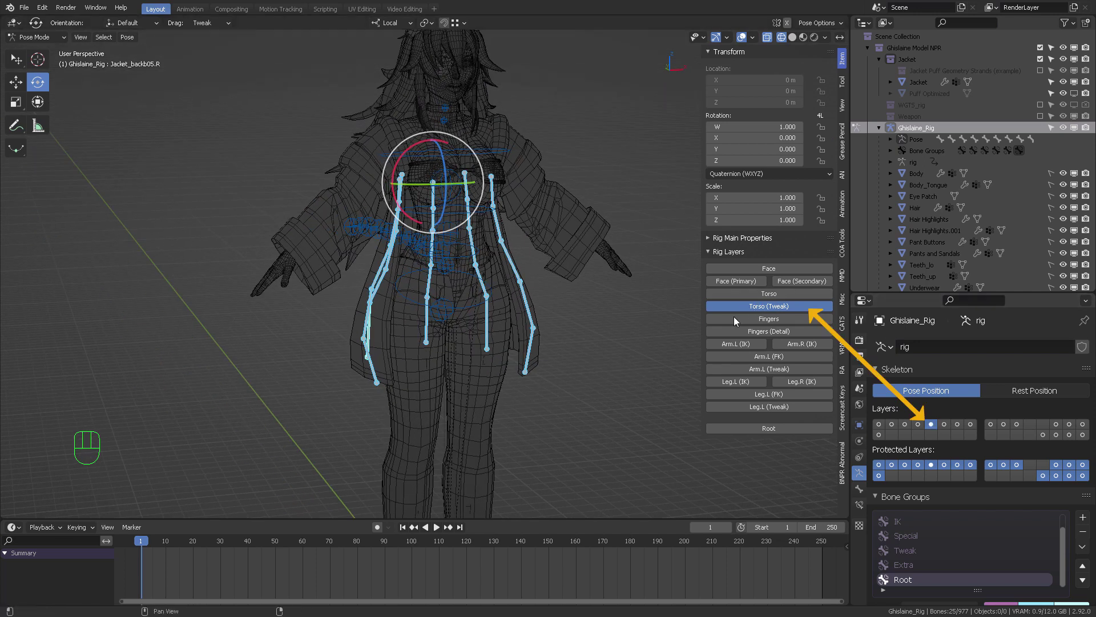
# Return to Object Mode, deselect all, and enable the Face, Face (Primary) and Root layers
pyautogui.press('Tab')
pyautogui.hotkey('alt', 'a')
pyautogui.moveTo(513, 251); pyautogui.dragTo(537, 314, button='middle')
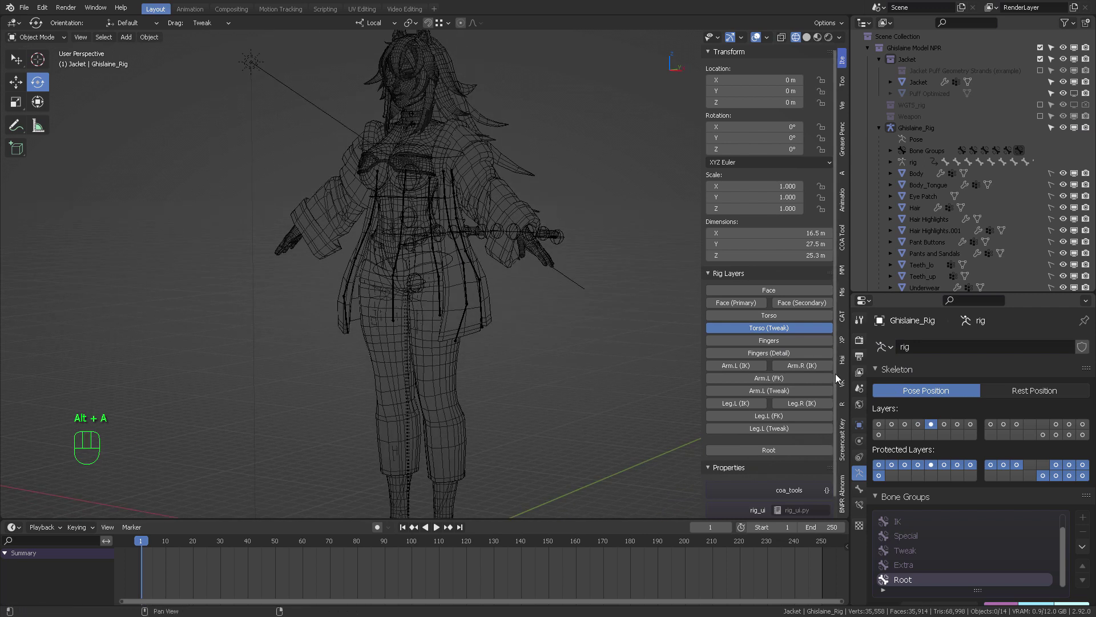
pyautogui.click(880, 424)
pyautogui.click(891, 424)
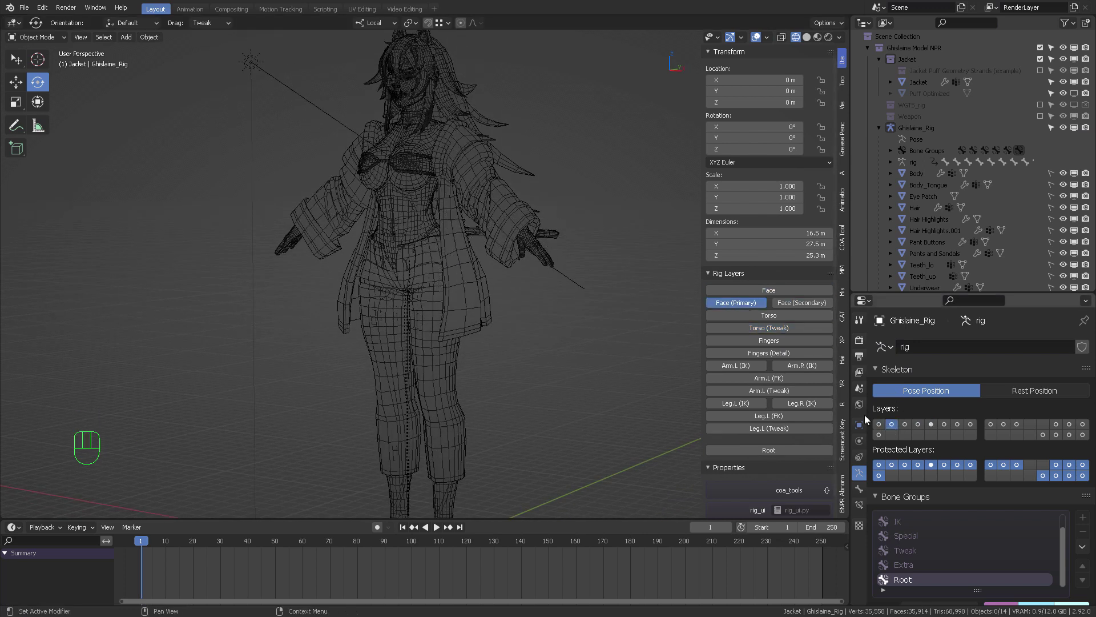
pyautogui.moveTo(583, 297); pyautogui.dragTo(520, 328, button='middle')
pyautogui.click(769, 451)
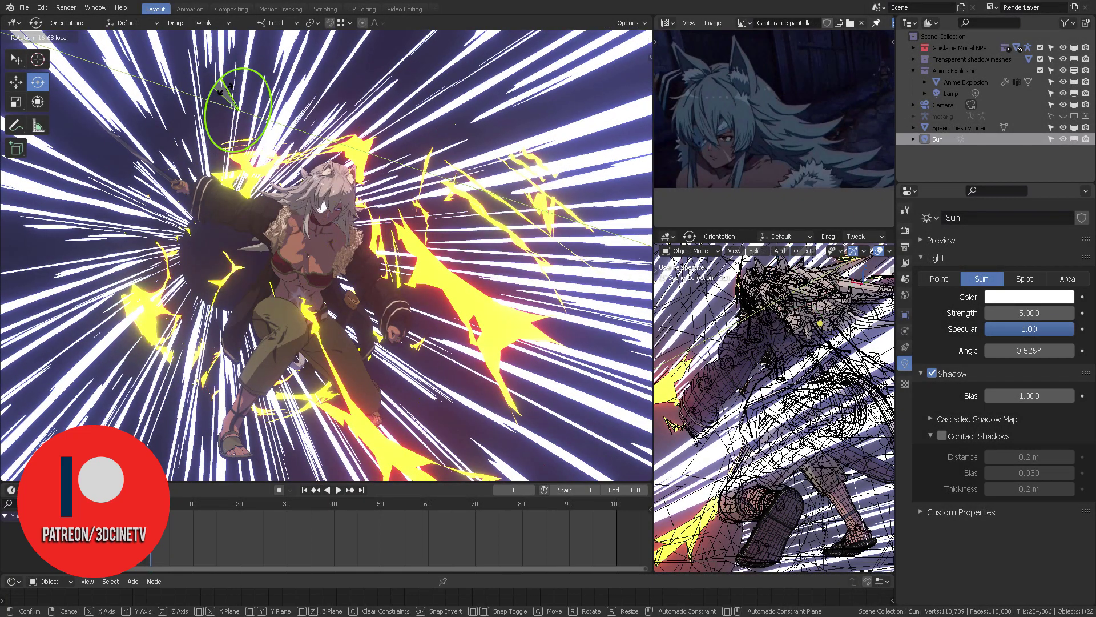
# Rotate the Sun lamp to change the lighting angle on the character and speed lines
pyautogui.click(217, 97)
pyautogui.moveTo(235, 70); pyautogui.dragTo(231, 74)
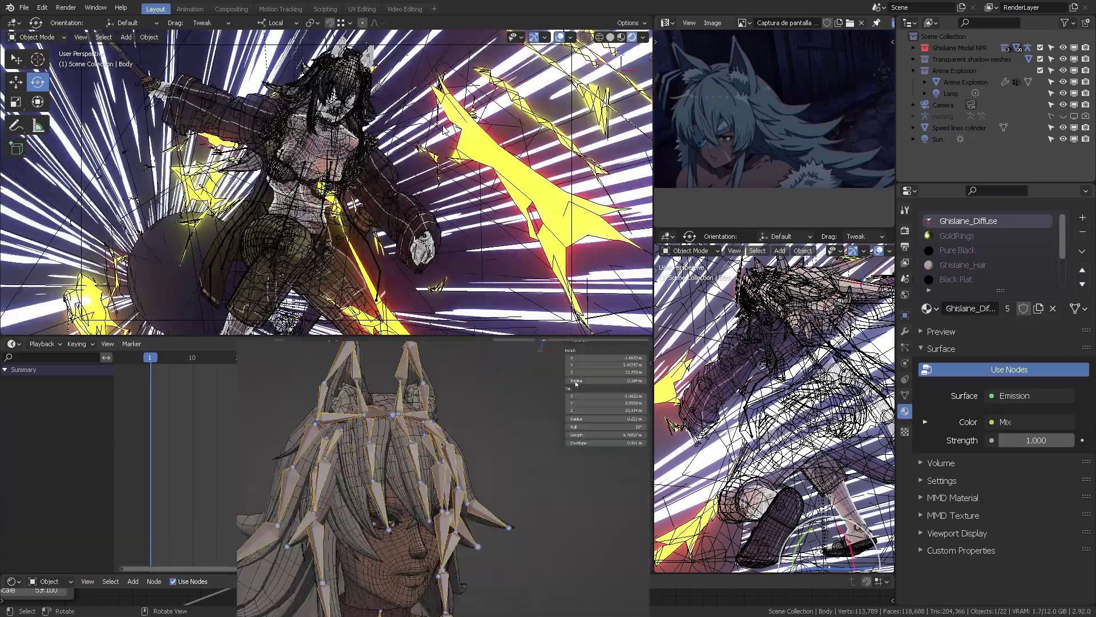
pyautogui.moveTo(510, 109); pyautogui.dragTo(377, 122, button='middle')
pyautogui.click(297, 137)
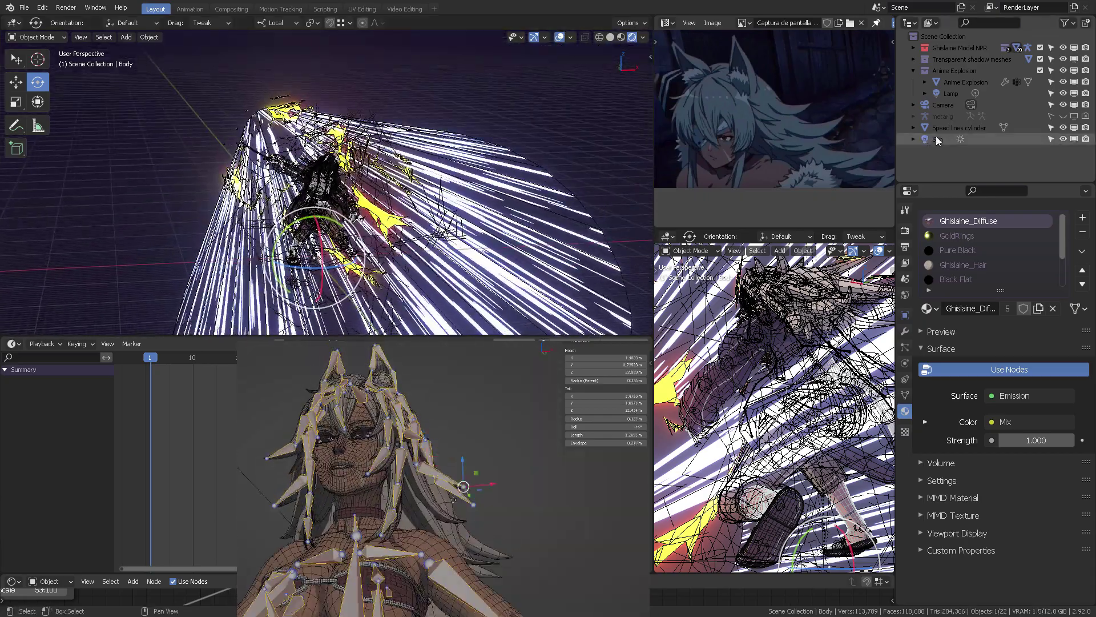
pyautogui.moveTo(297, 137); pyautogui.dragTo(334, 121, button='middle')
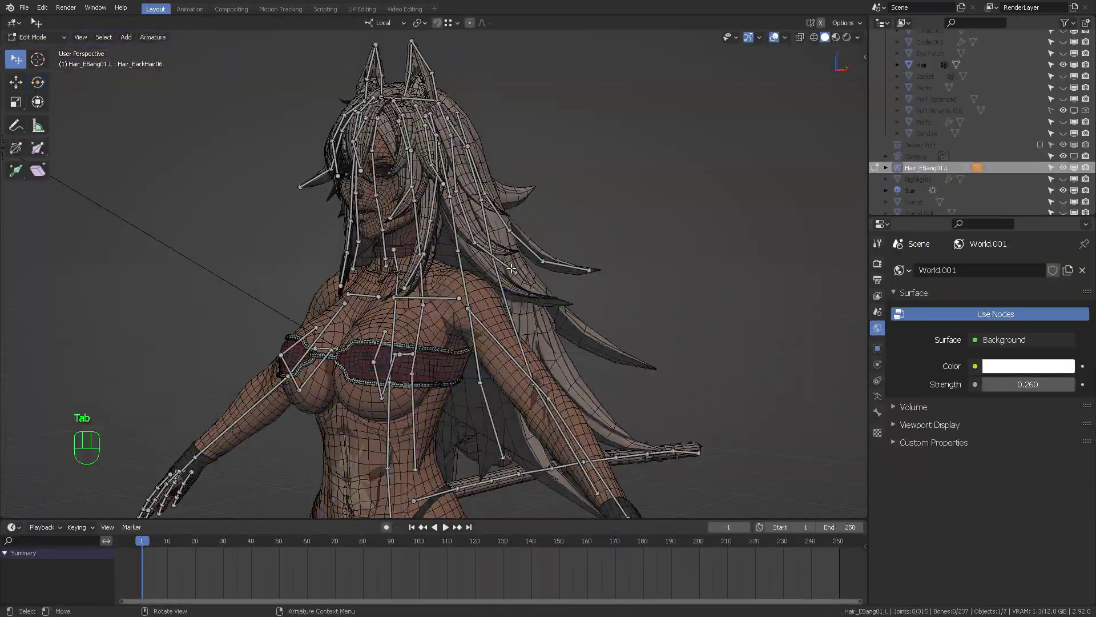
# Zoom and orbit around the metarig to inspect its hair bones
pyautogui.scroll(2, 535, 267)
pyautogui.keyDown('shift'); pyautogui.scroll(2, 528, 270); pyautogui.keyUp('shift')
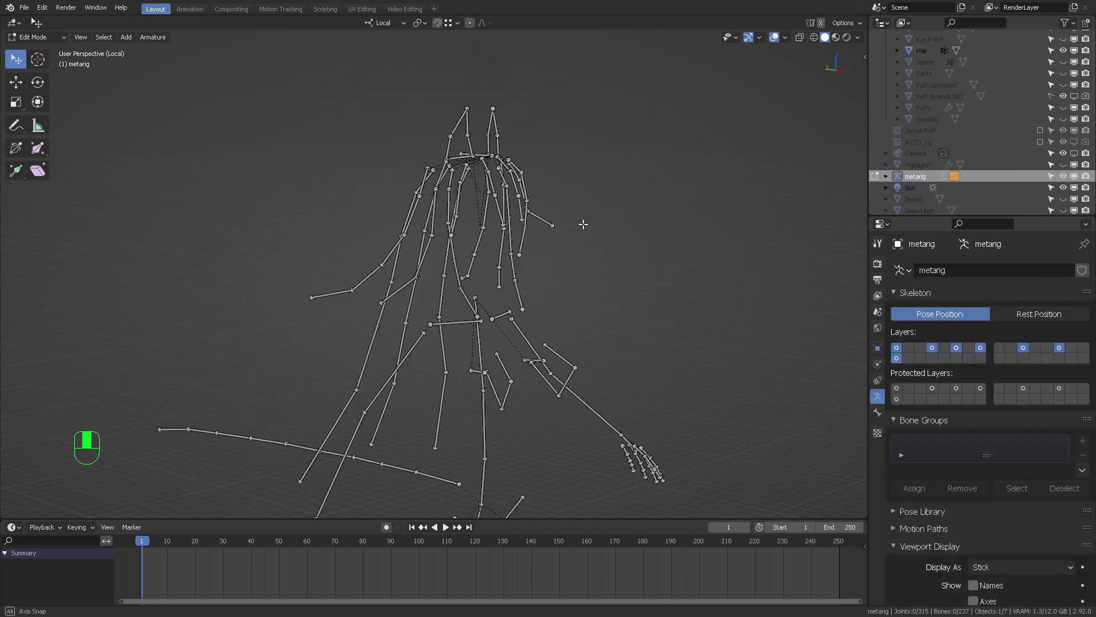
pyautogui.moveTo(582, 223); pyautogui.dragTo(515, 309, button='middle')
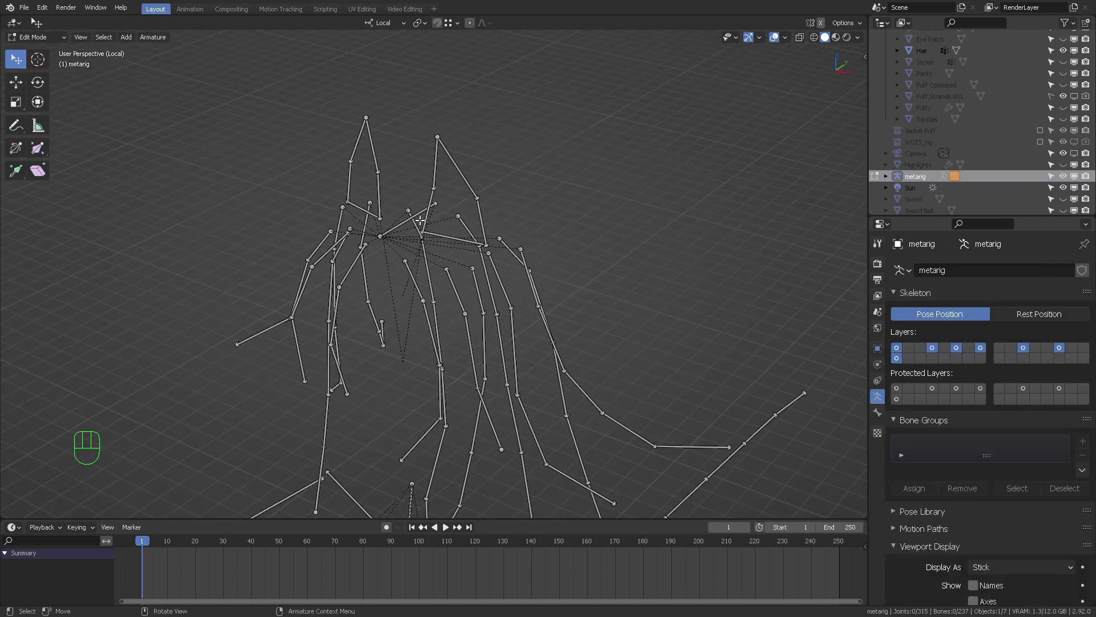
pyautogui.moveTo(419, 219); pyautogui.dragTo(377, 228, button='middle')
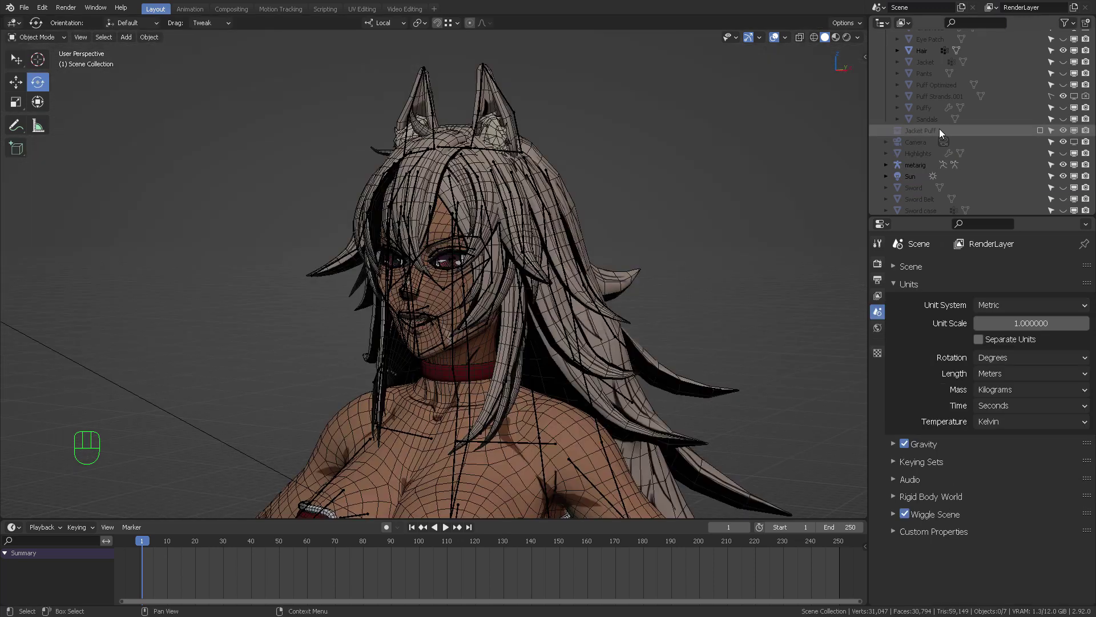
# Select the metarig armature and switch it into Pose Mode
pyautogui.click(913, 165)
pyautogui.moveTo(501, 202); pyautogui.dragTo(535, 200, button='middle')
pyautogui.scroll(4, 522, 196)
pyautogui.press('Tab')
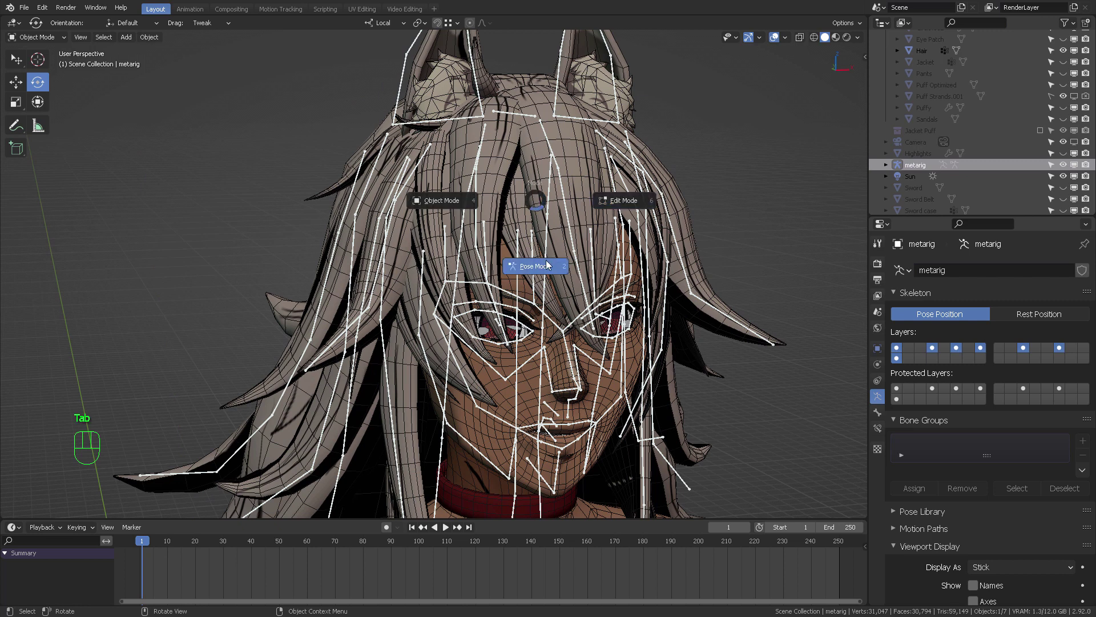
pyautogui.click(551, 267)
pyautogui.moveTo(574, 228); pyautogui.dragTo(499, 132, button='middle')
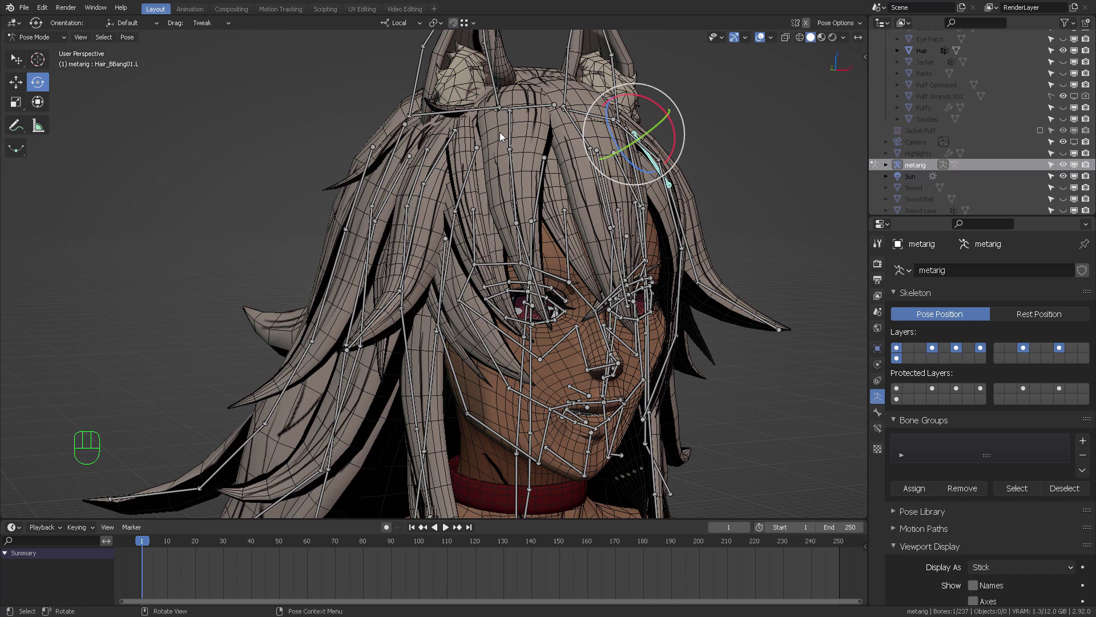
# Inspect Hair_RFront01's bone properties, then set Hair_BBang01.R's Rigify type to basic.copy_chain
pyautogui.click(506, 126)
pyautogui.click(877, 412)
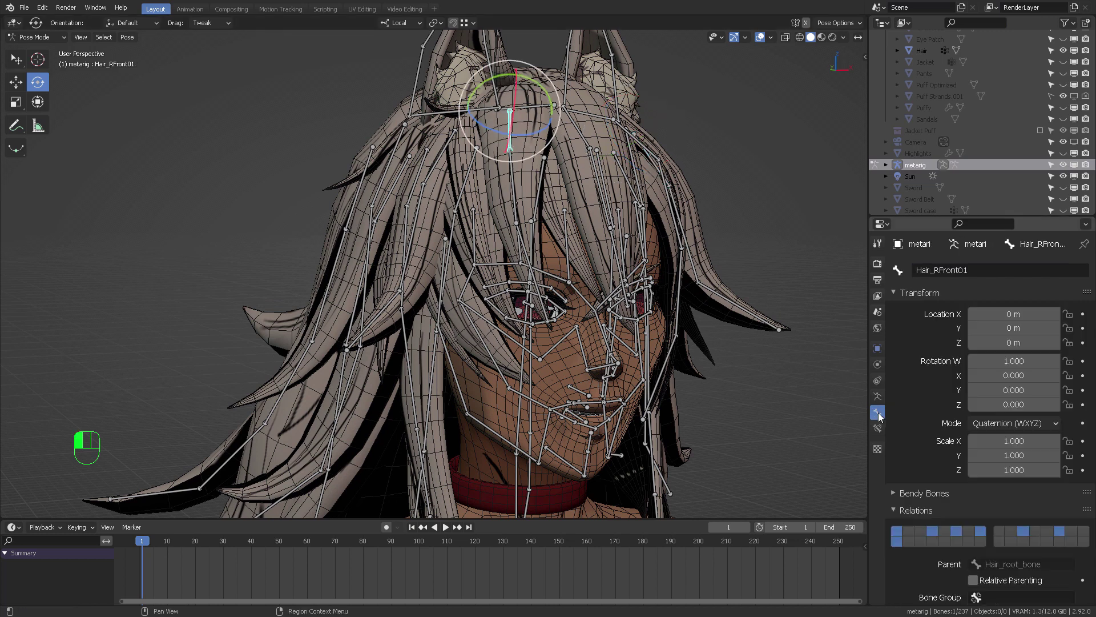
pyautogui.scroll(-3, 941, 459)
pyautogui.scroll(-10, 946, 455)
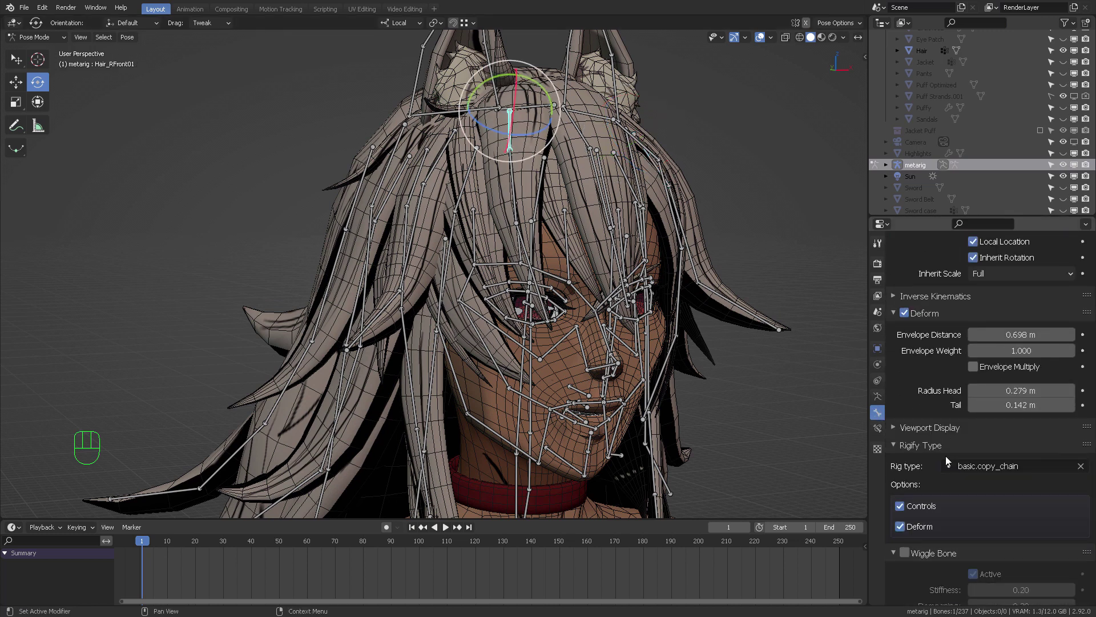
pyautogui.moveTo(645, 251); pyautogui.dragTo(624, 238, button='middle')
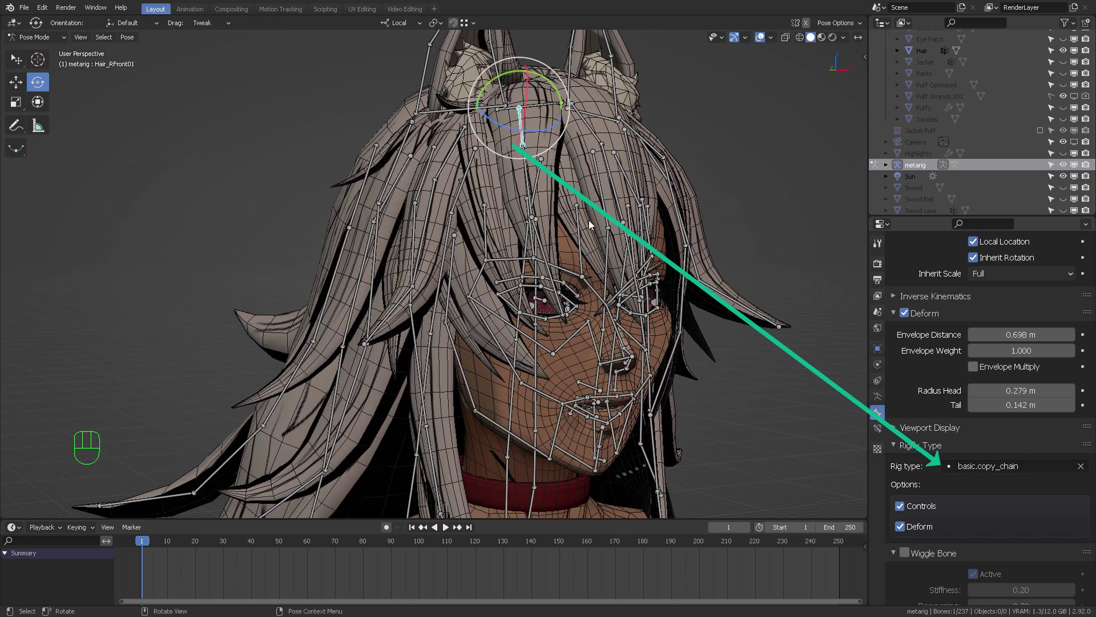
pyautogui.click(451, 153)
pyautogui.click(961, 465)
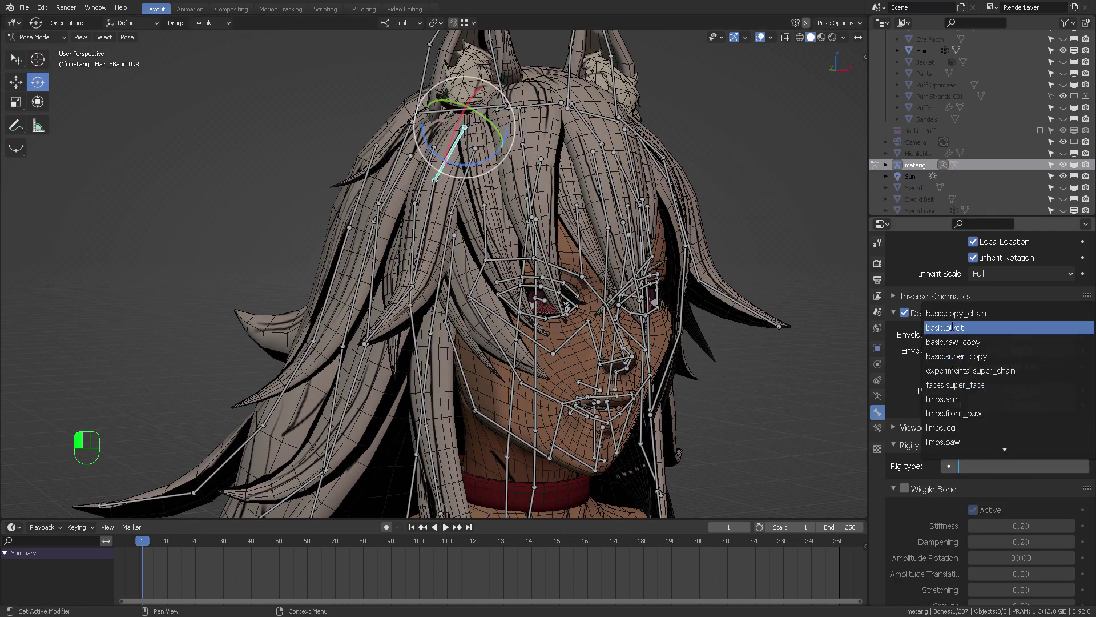
pyautogui.click(954, 314)
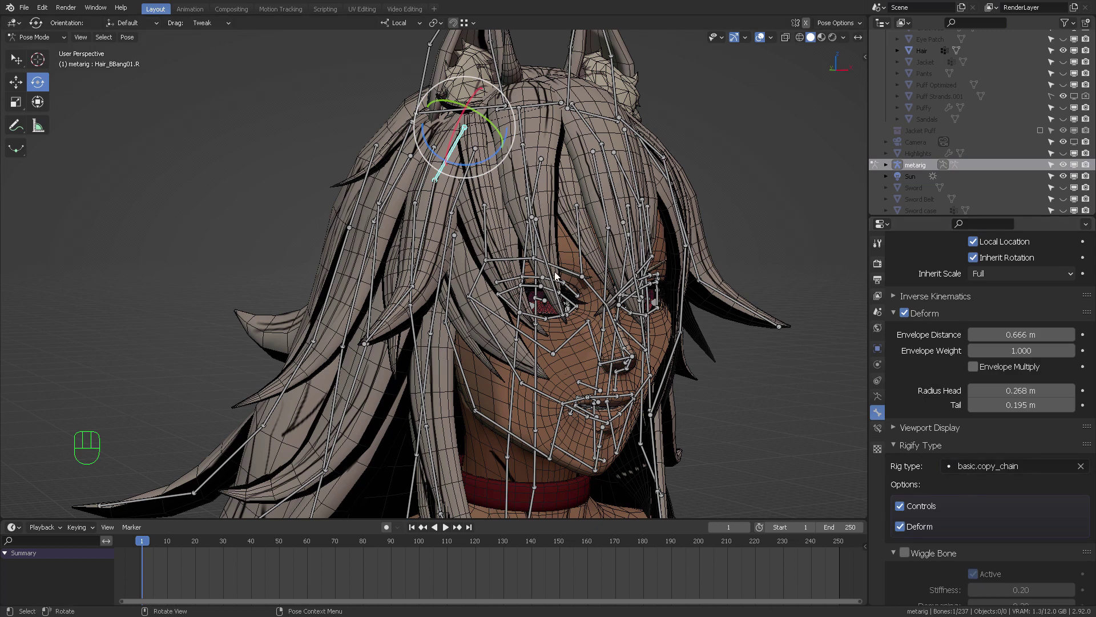
# Set Hair_CBang01.L's Rigify type to basic.copy_chain as well
pyautogui.click(463, 191)
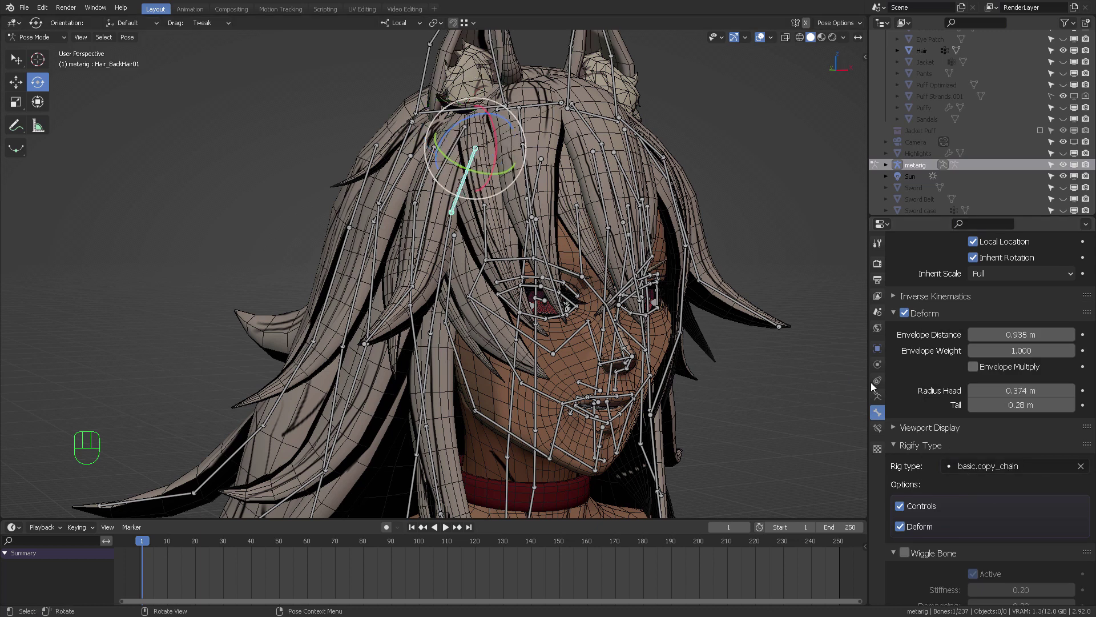
pyautogui.moveTo(463, 193); pyautogui.dragTo(425, 188, button='middle')
pyautogui.click(423, 187)
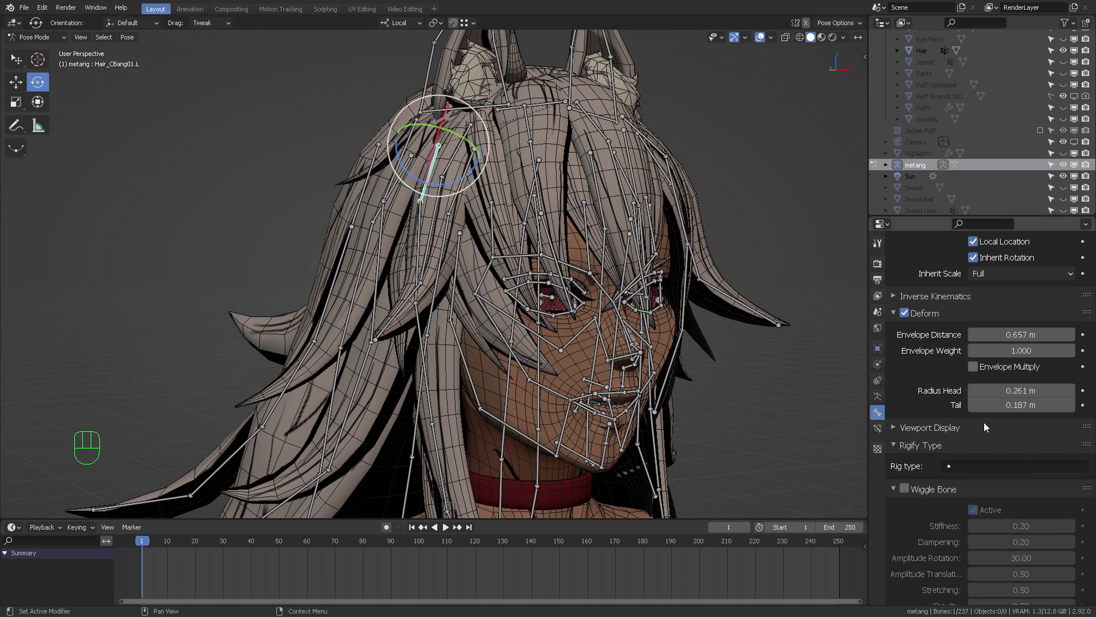
pyautogui.click(961, 464)
pyautogui.click(956, 314)
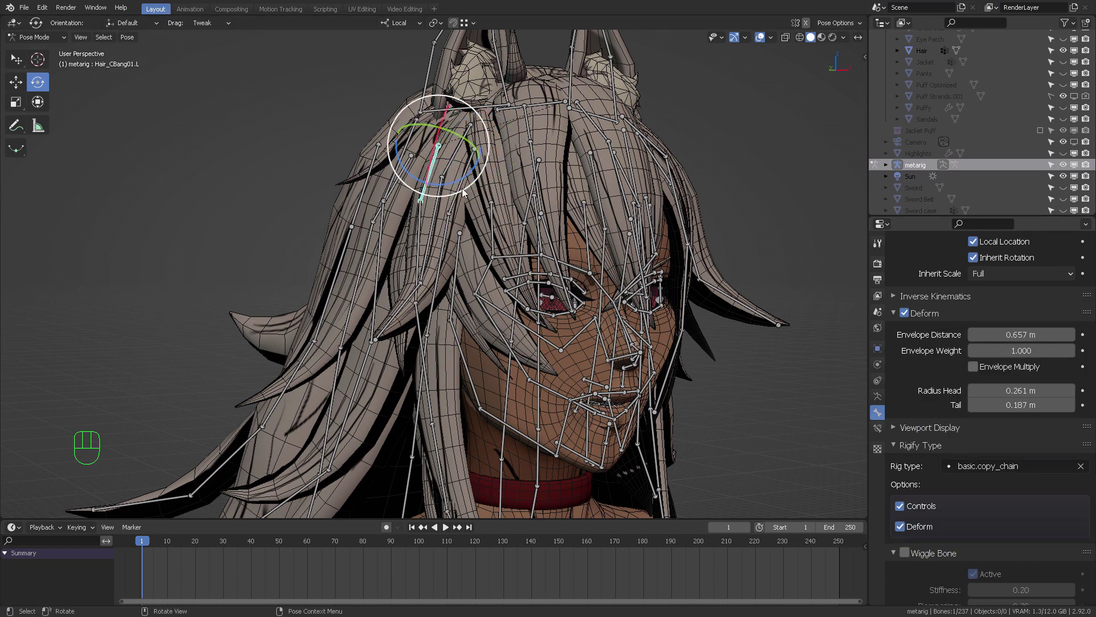
pyautogui.moveTo(409, 195); pyautogui.dragTo(408, 199, button='middle')
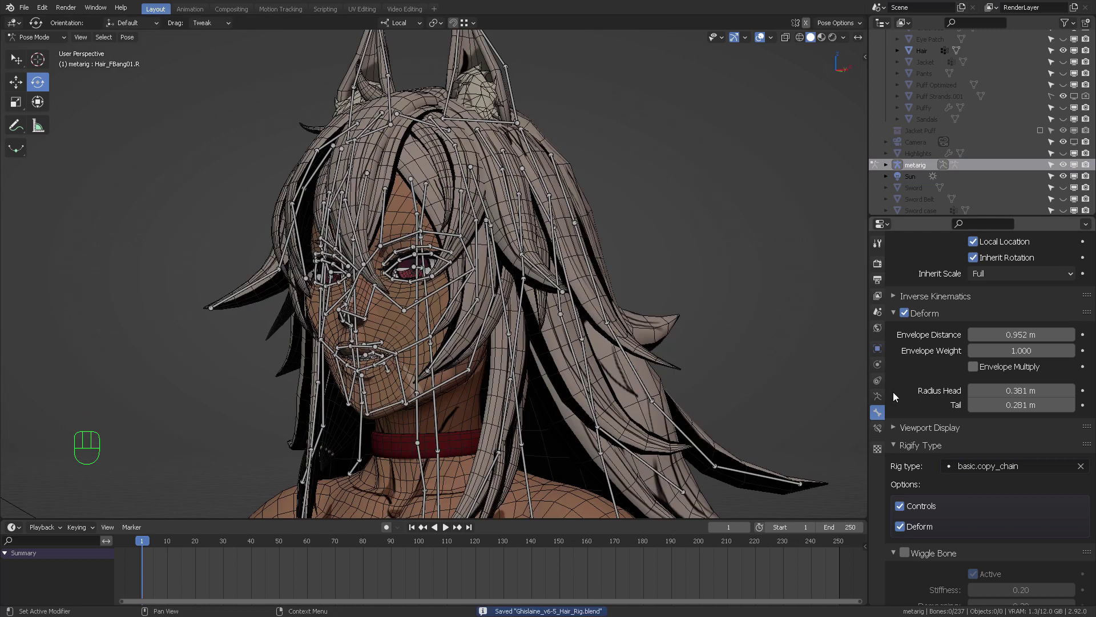
# Generate the full rig from the metarig in Armature properties
pyautogui.click(880, 397)
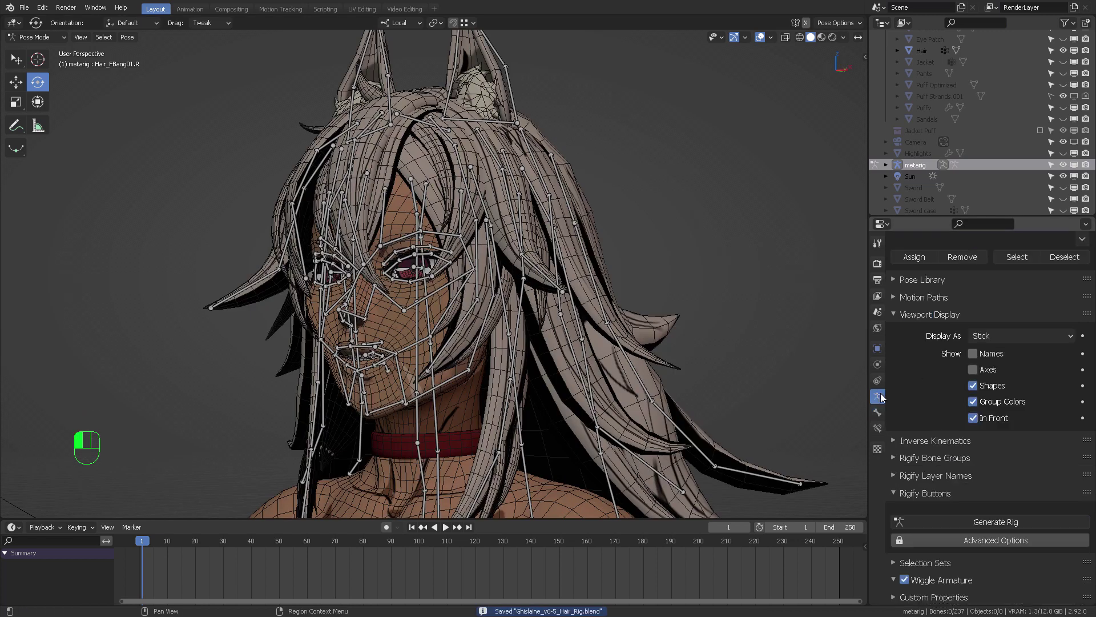
pyautogui.click(995, 520)
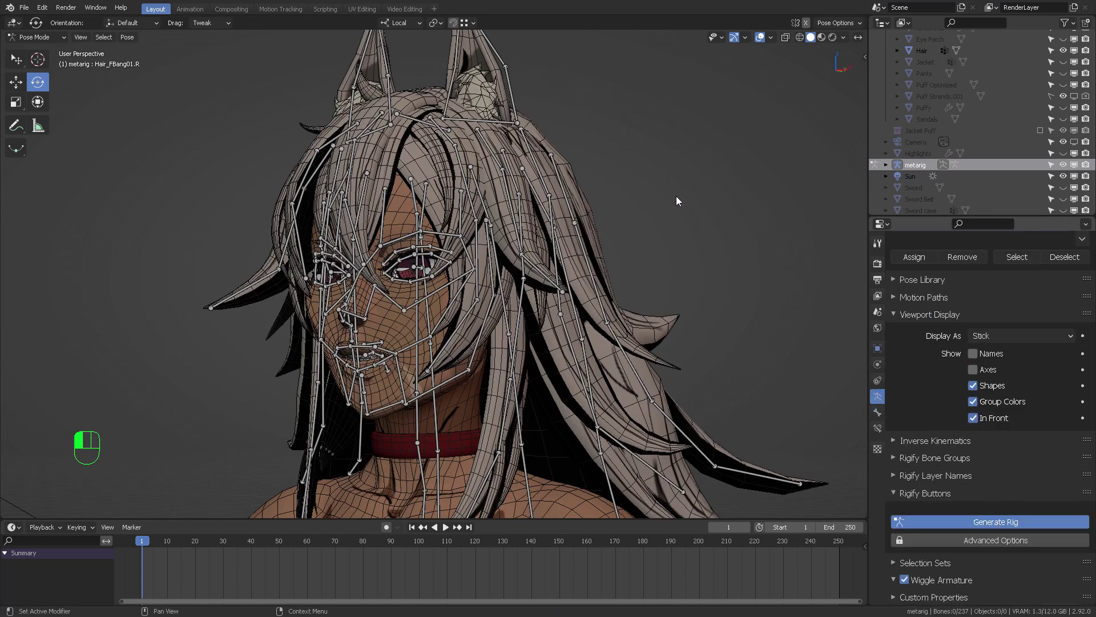
pyautogui.moveTo(419, 221); pyautogui.dragTo(428, 194, button='middle')
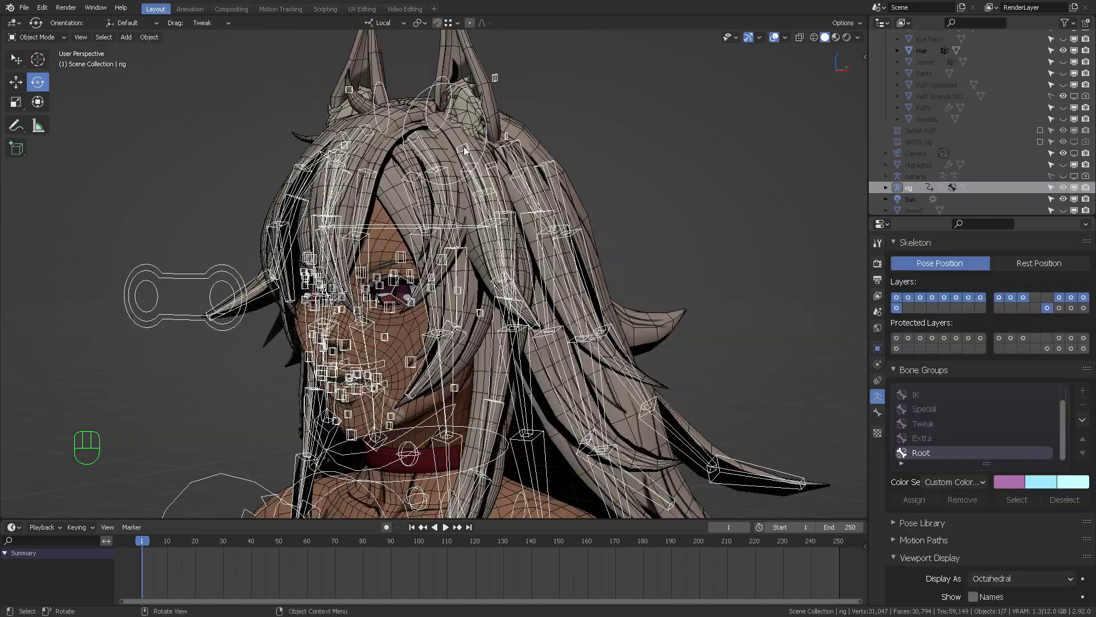
# Enter Edit Mode on the generated rig and set its bones to display as Stick
pyautogui.press('Tab')
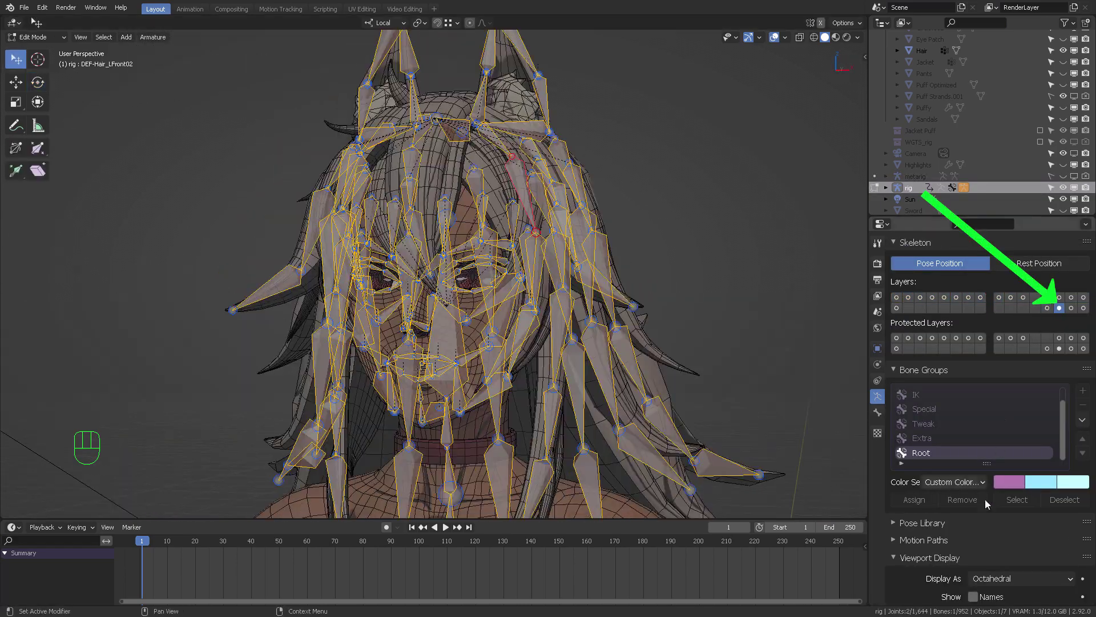
pyautogui.scroll(-5, 987, 496)
pyautogui.click(1027, 442)
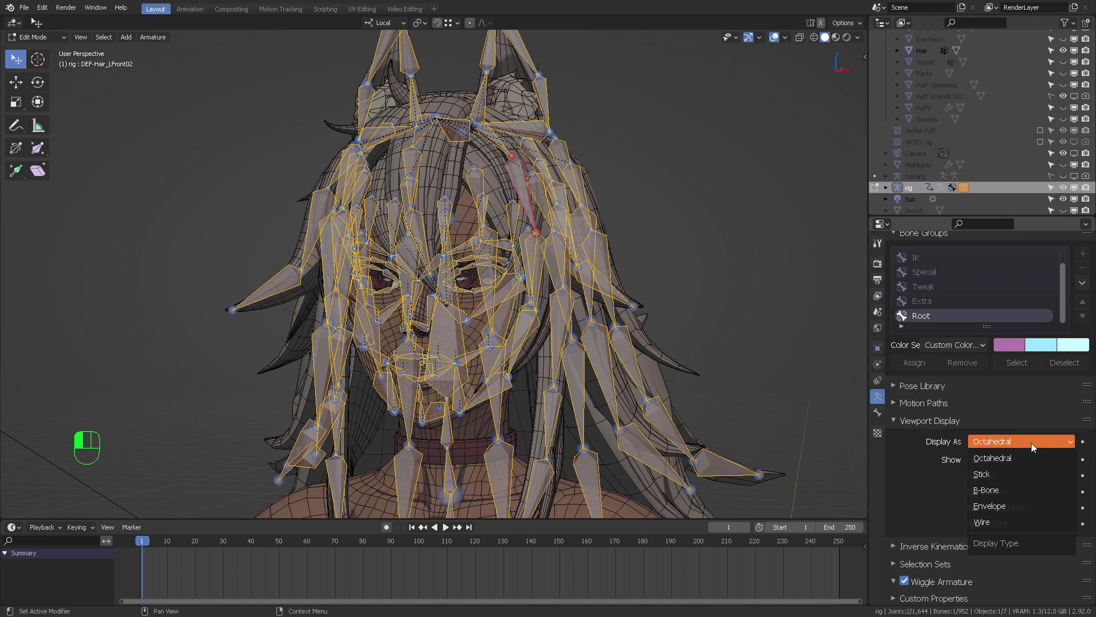
pyautogui.click(1008, 472)
pyautogui.moveTo(636, 271); pyautogui.dragTo(617, 240, button='middle')
# Grow the selection over the facial bones and hide them
pyautogui.scroll(3, 617, 240)
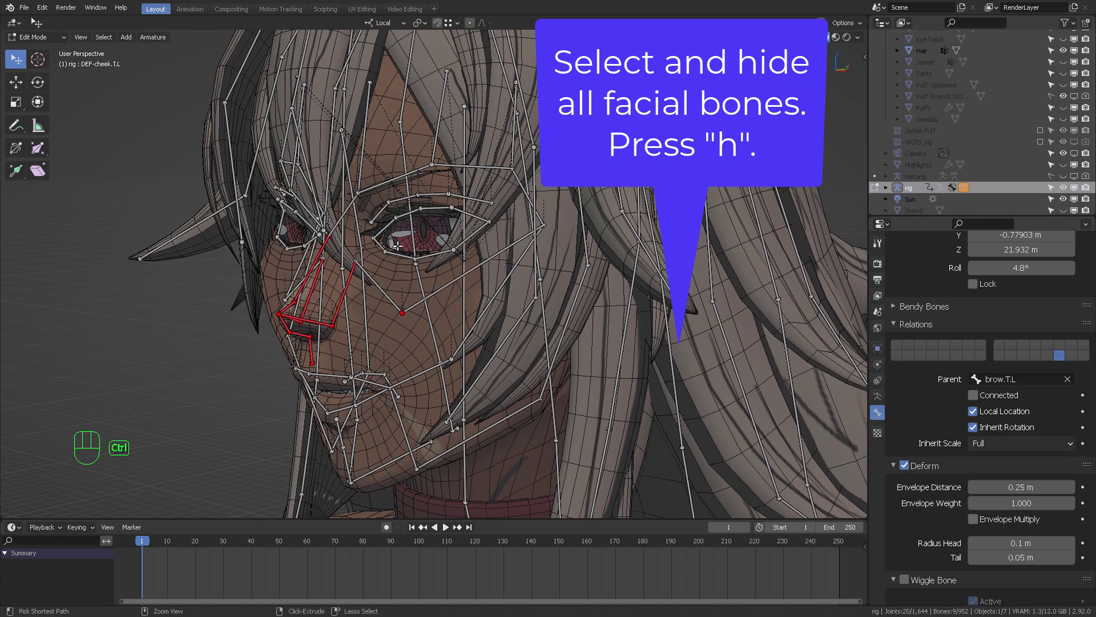
pyautogui.press('ctrl+KP_Add')
pyautogui.press('ctrl+KP_Add')
pyautogui.press('ctrl+KP_Add')
pyautogui.press('ctrl+KP_Add')
pyautogui.press('ctrl+KP_Add')
pyautogui.scroll(-3, 455, 178)
pyautogui.press('ctrl+KP_Add')
pyautogui.moveTo(456, 178); pyautogui.dragTo(538, 231, button='middle')
pyautogui.hotkey('ctrl', 'z')
pyautogui.hotkey('ctrl', 'z')
pyautogui.scroll(-2, 517, 327)
pyautogui.press('ctrl+KP_Add')
pyautogui.press('ctrl+KP_Add')
pyautogui.press('ctrl+KP_Subtract')
pyautogui.press('h')
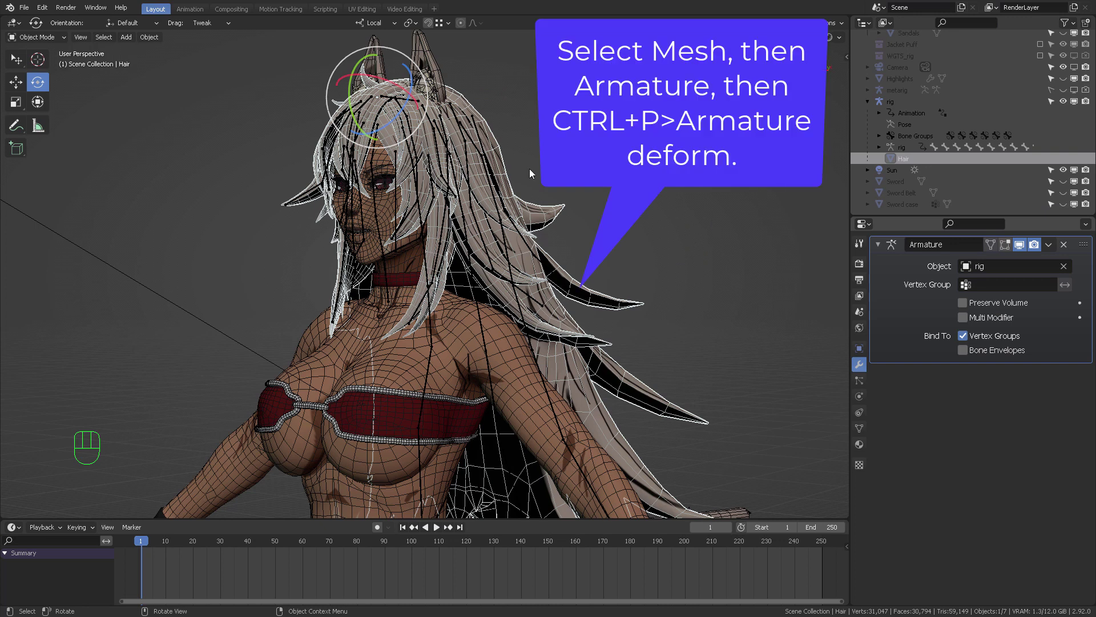
# Switch the Hair mesh to Weight Paint mode and assign automatic weights from the rig
pyautogui.keyDown('shift'); pyautogui.click(431, 327); pyautogui.keyUp('shift')
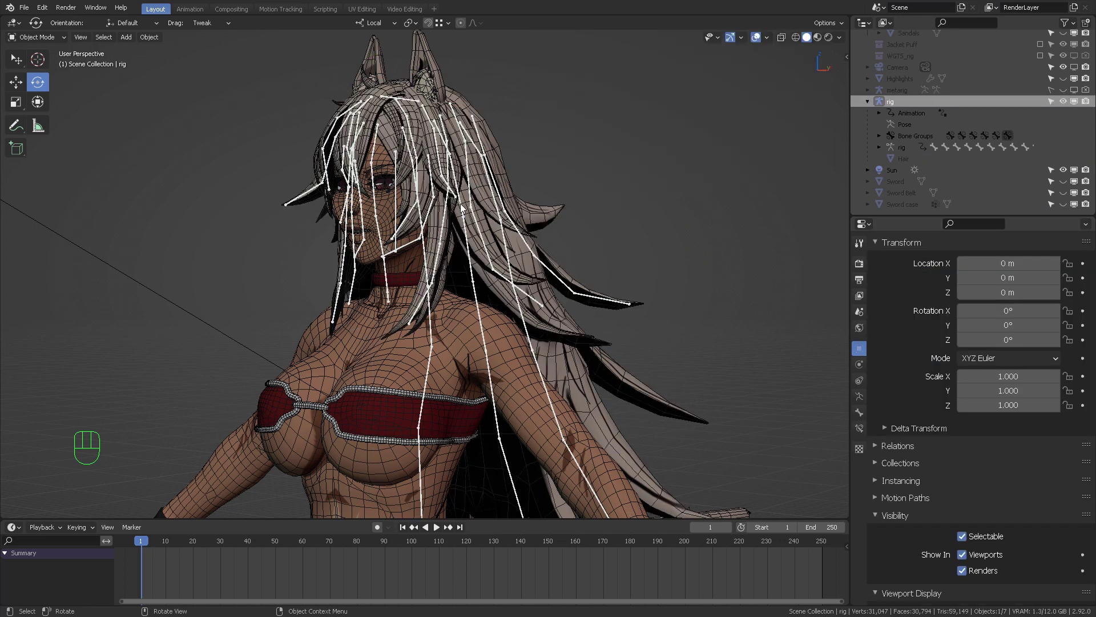
pyautogui.keyDown('shift'); pyautogui.click(493, 129); pyautogui.keyUp('shift')
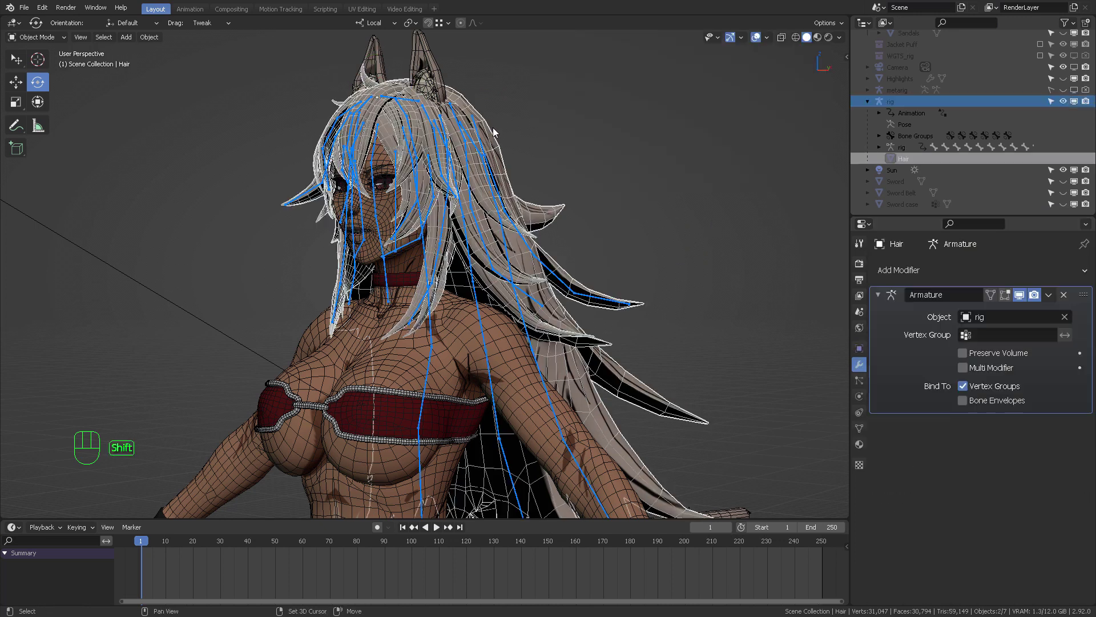
pyautogui.press('Tab')
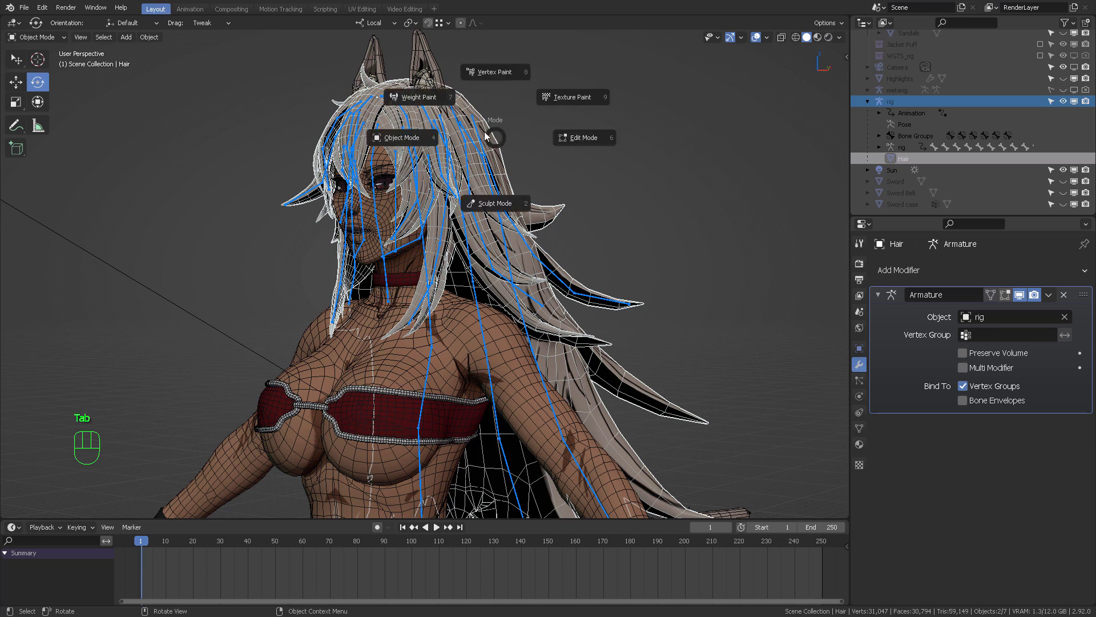
pyautogui.click(421, 98)
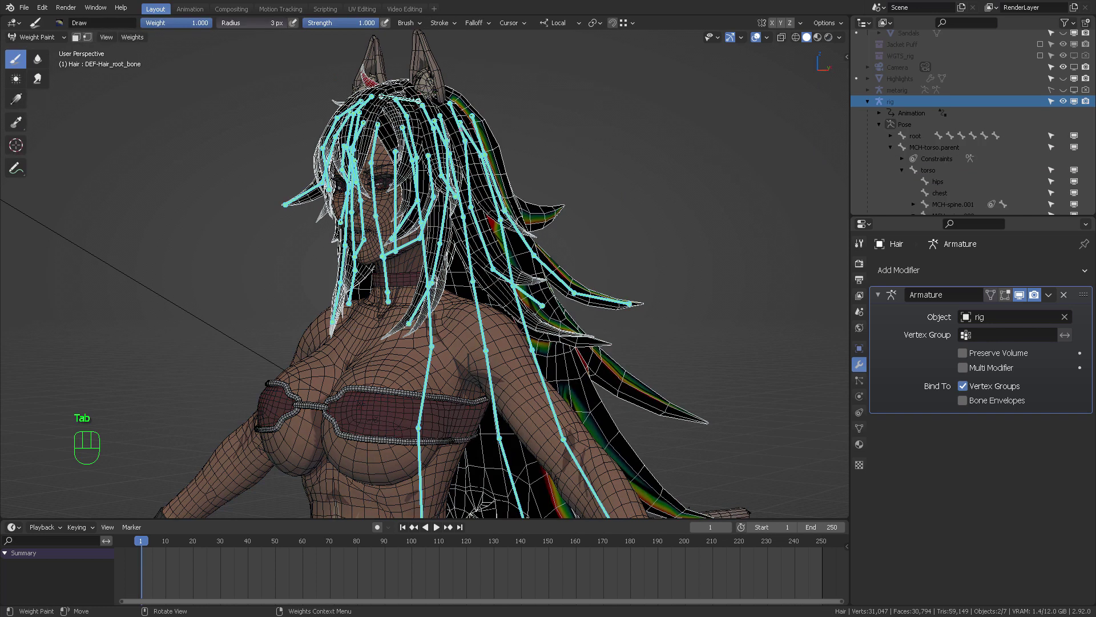
pyautogui.click(133, 37)
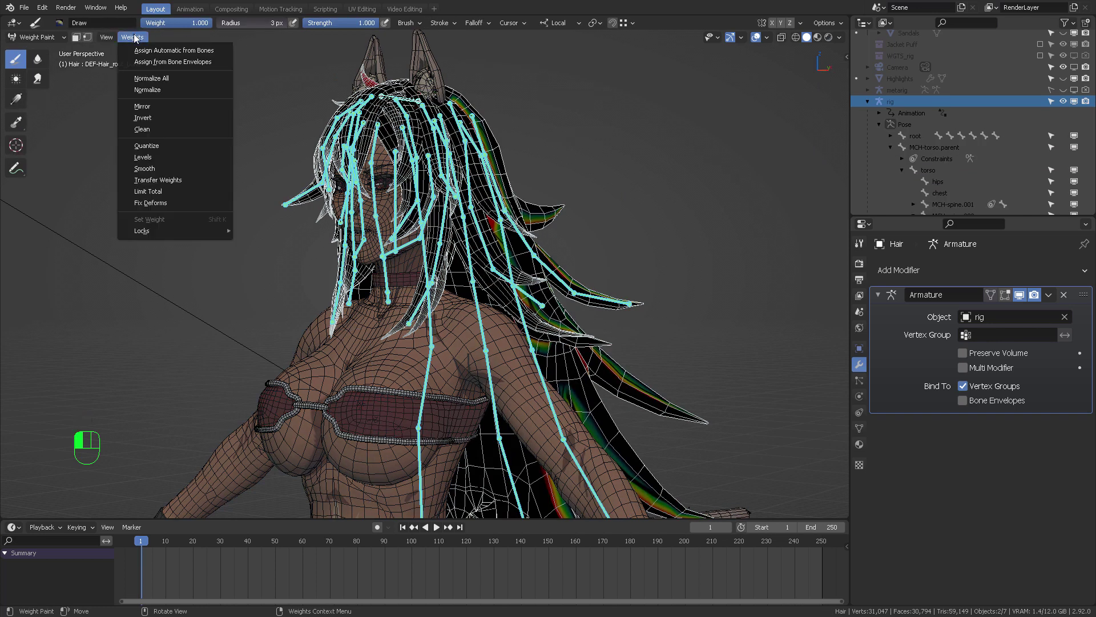
pyautogui.click(165, 51)
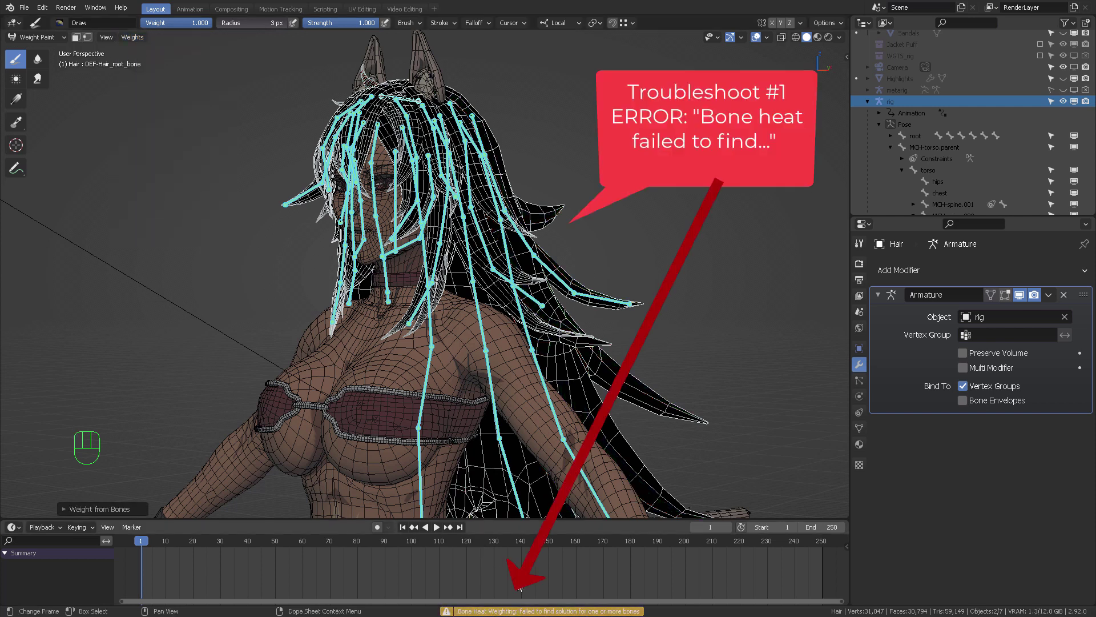
# Read the Bone Heat Weighting error in the Info Log, then close it and orbit to the side
pyautogui.click(542, 611)
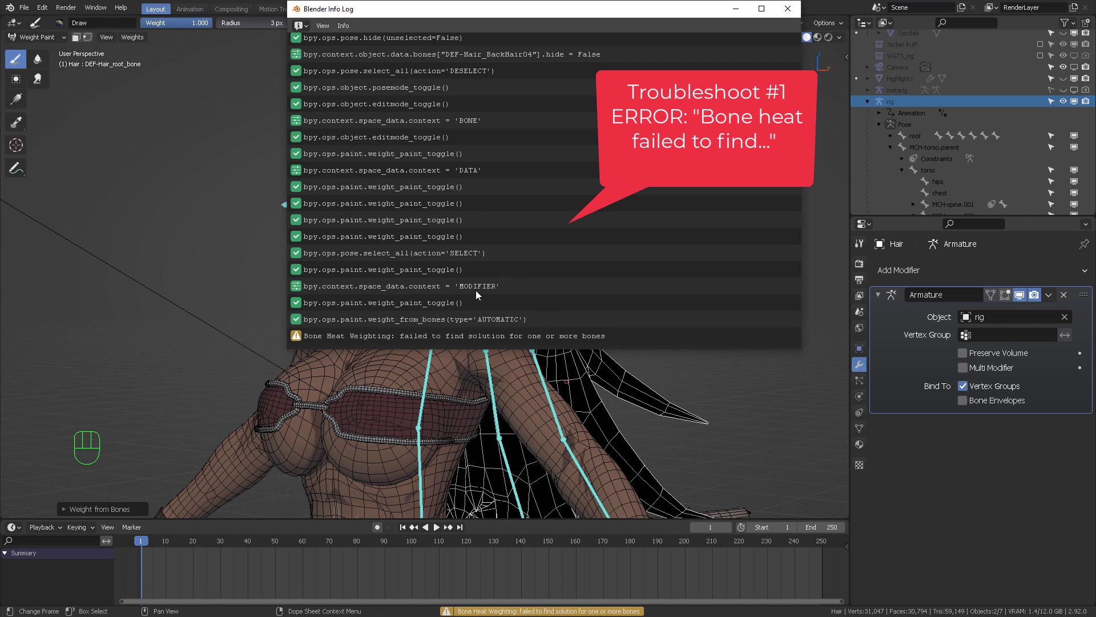
pyautogui.click(788, 9)
pyautogui.moveTo(622, 245); pyautogui.dragTo(563, 213, button='middle')
# Leave Weight Paint for Object Mode and enter Edit Mode on the hair mesh
pyautogui.press('Tab')
pyautogui.click(461, 213)
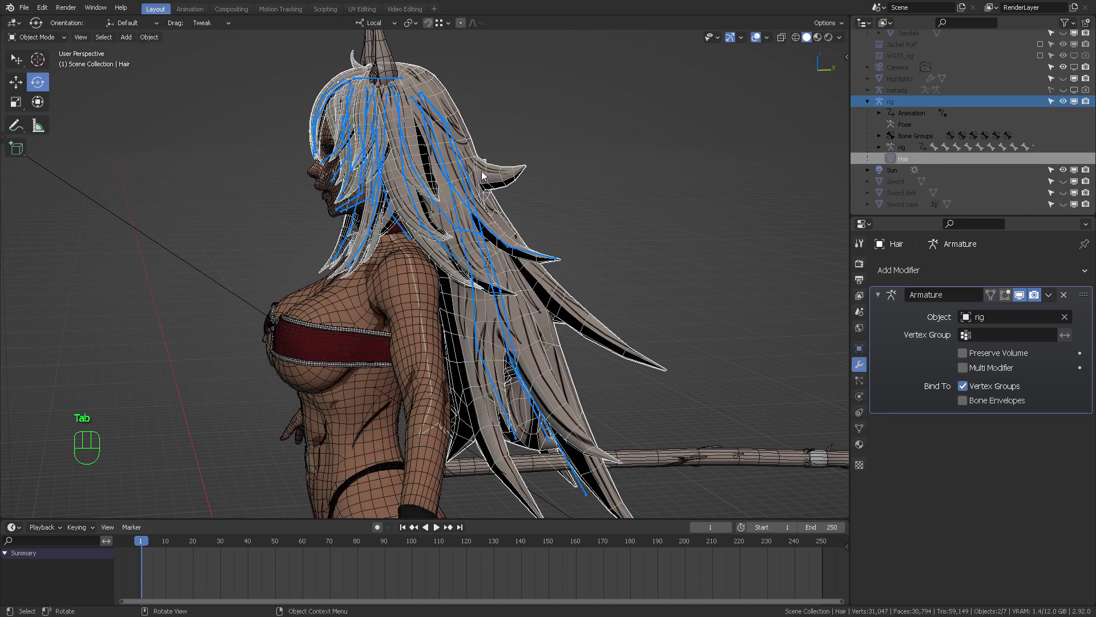
pyautogui.click(486, 170)
pyautogui.press('Tab')
pyautogui.click(585, 171)
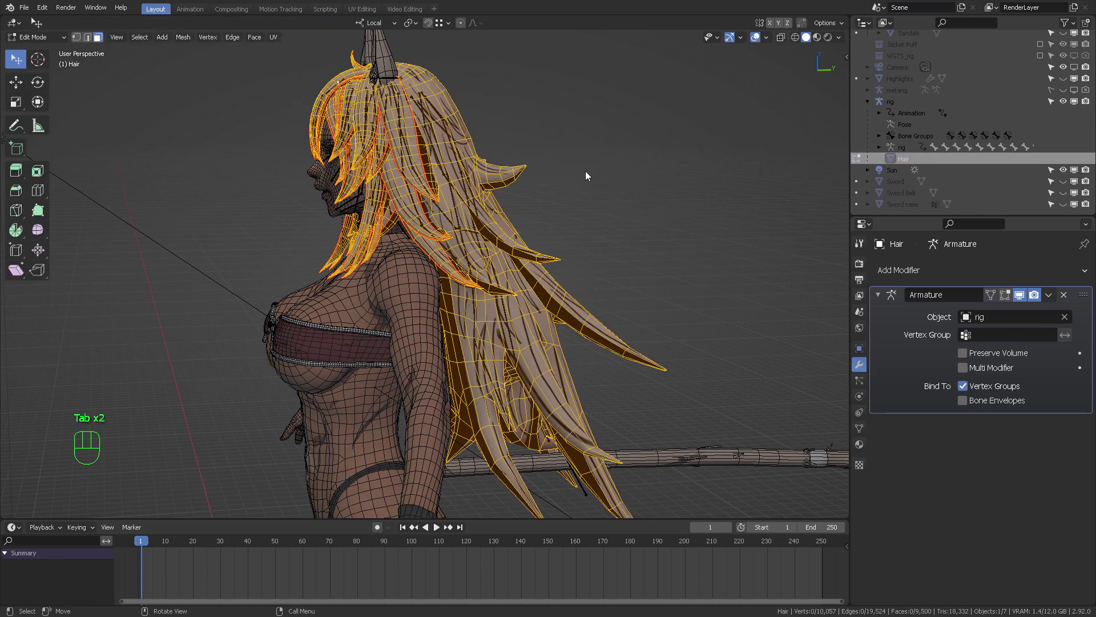
# Merge all hair vertices by distance at 0.0151 m, removing 1596 duplicates
pyautogui.press('a')
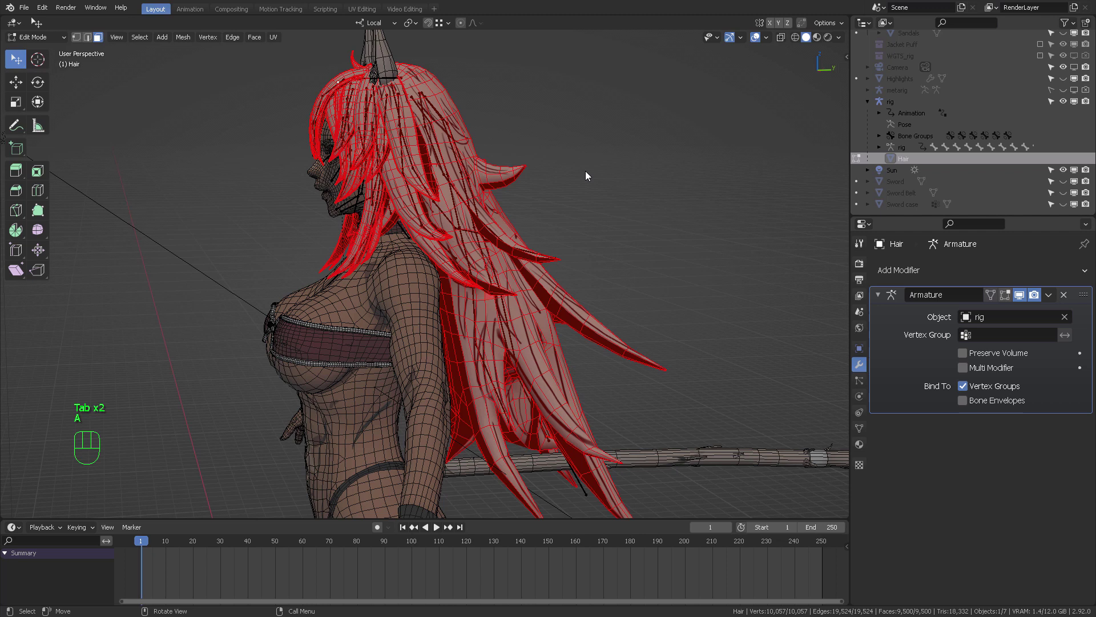
pyautogui.press('F3')
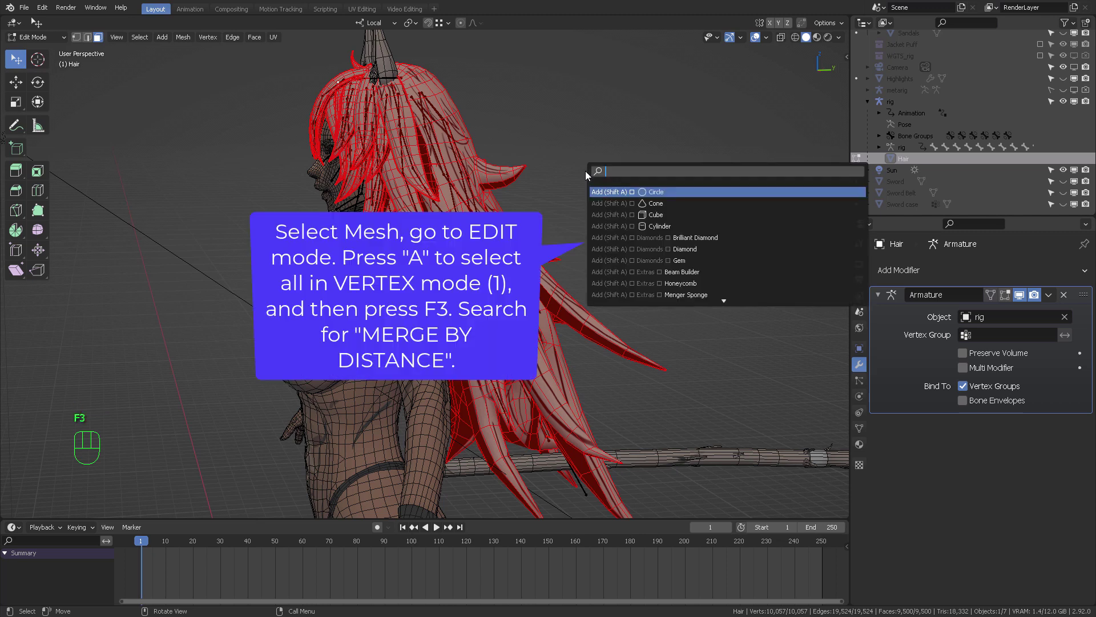
pyautogui.write('merge')
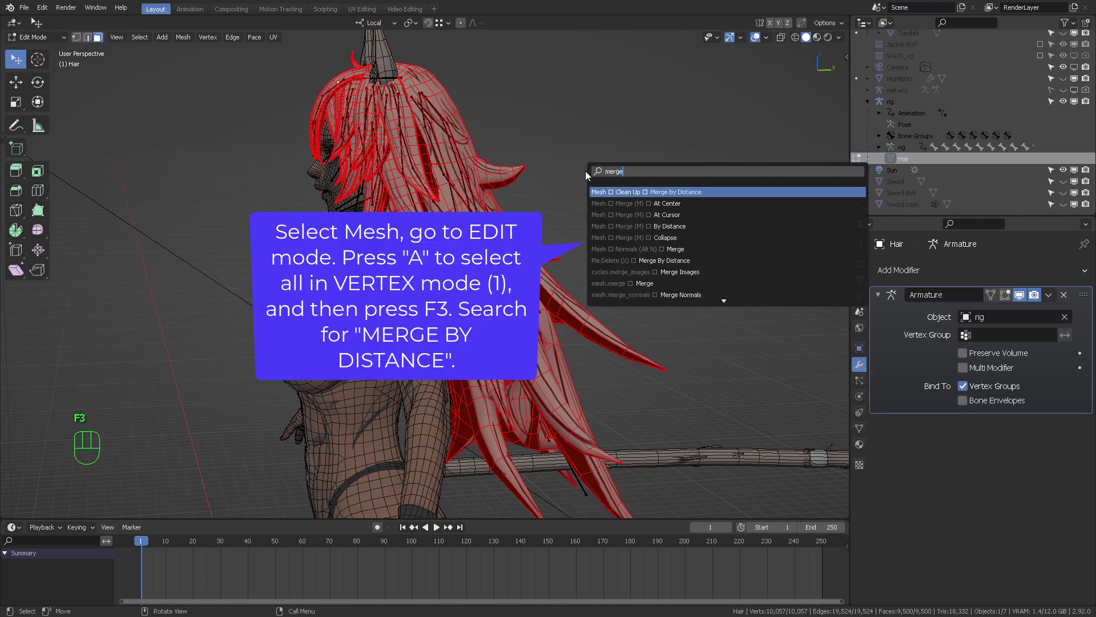
pyautogui.press('Return')
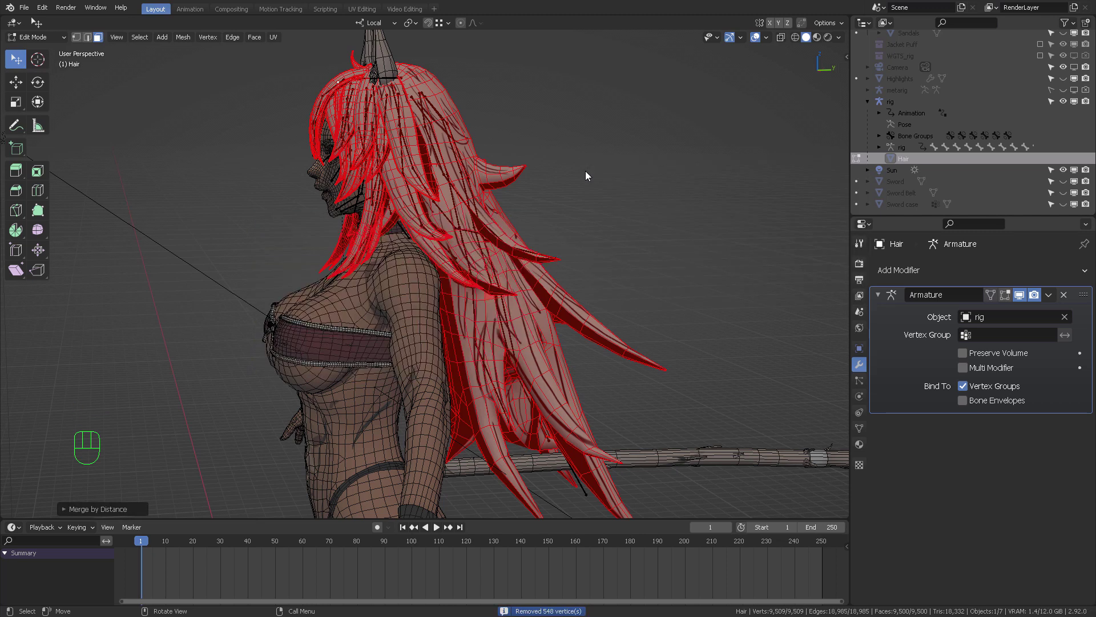
pyautogui.click(536, 610)
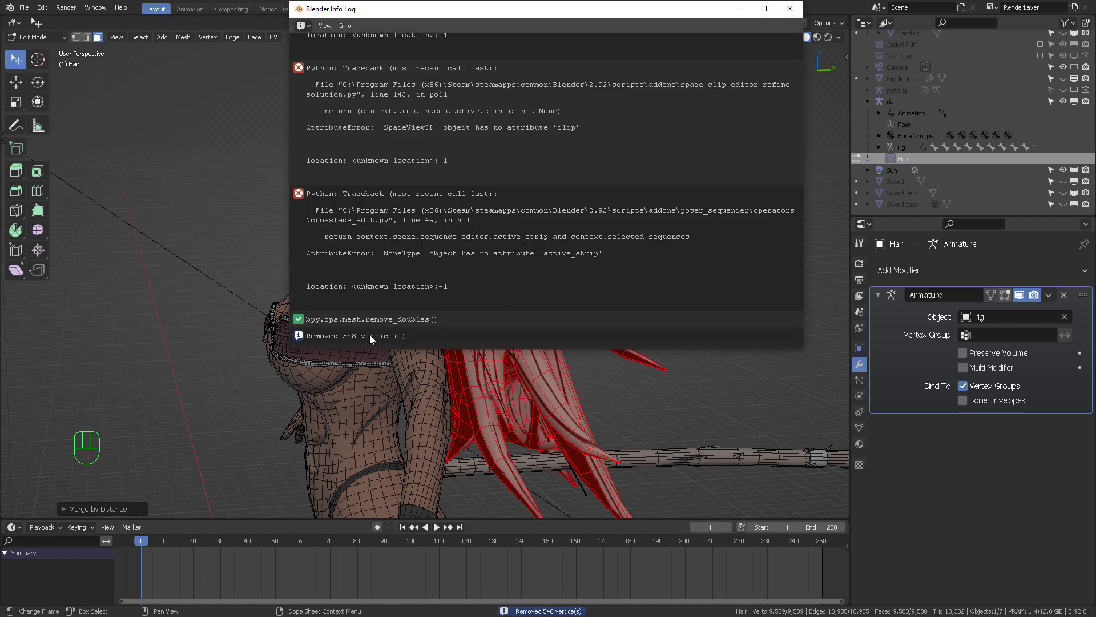
pyautogui.click(790, 8)
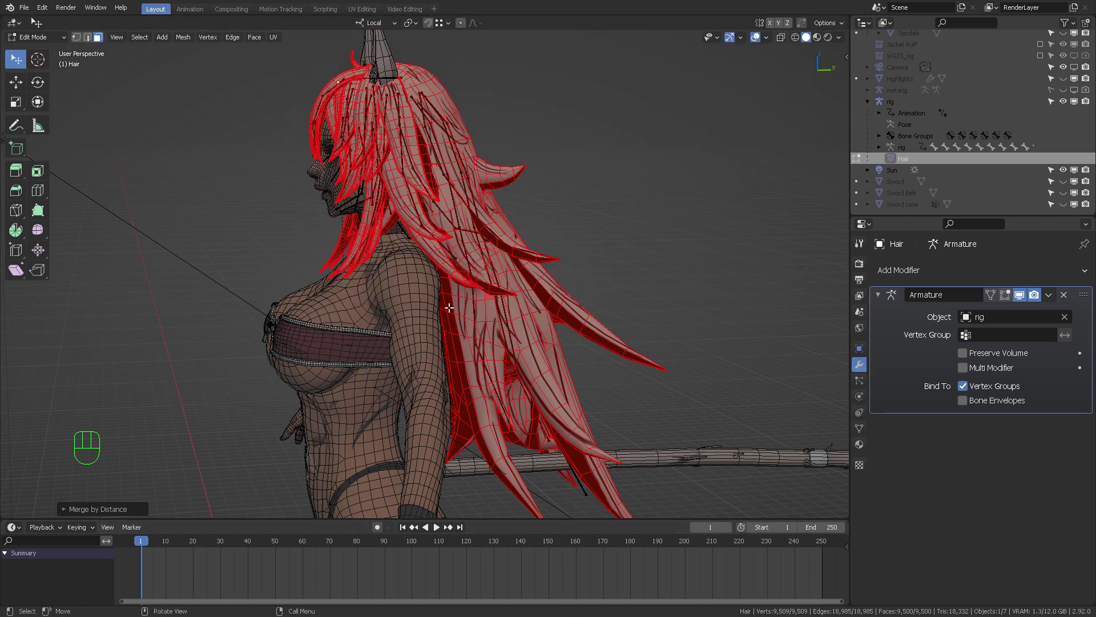
pyautogui.click(73, 508)
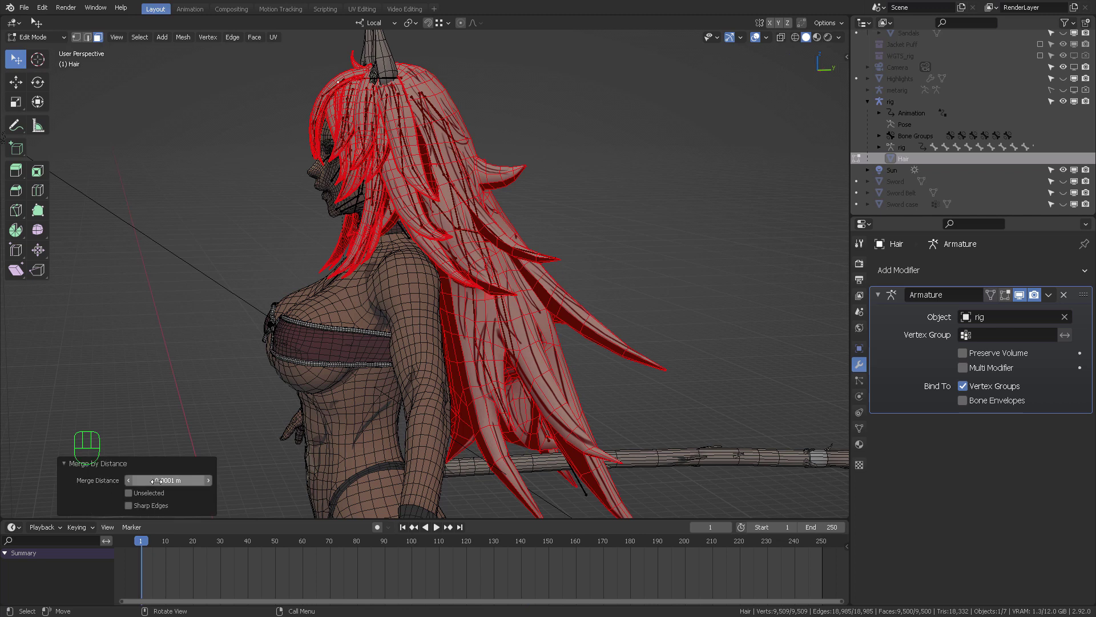
pyautogui.keyDown('shift'); pyautogui.moveTo(156, 480); pyautogui.dragTo(180, 479); pyautogui.keyUp('shift')
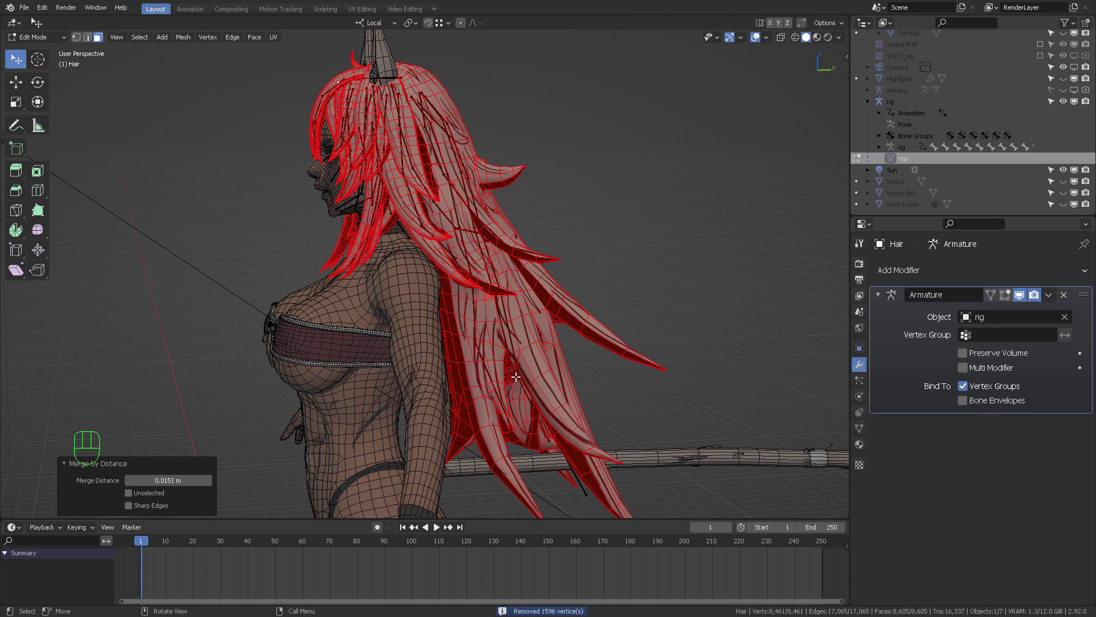
pyautogui.moveTo(516, 377); pyautogui.dragTo(502, 240, button='middle')
# Select the rig and Hair, enter Weight Paint, and assign automatic weights from bones
pyautogui.press('Tab')
pyautogui.click(497, 197)
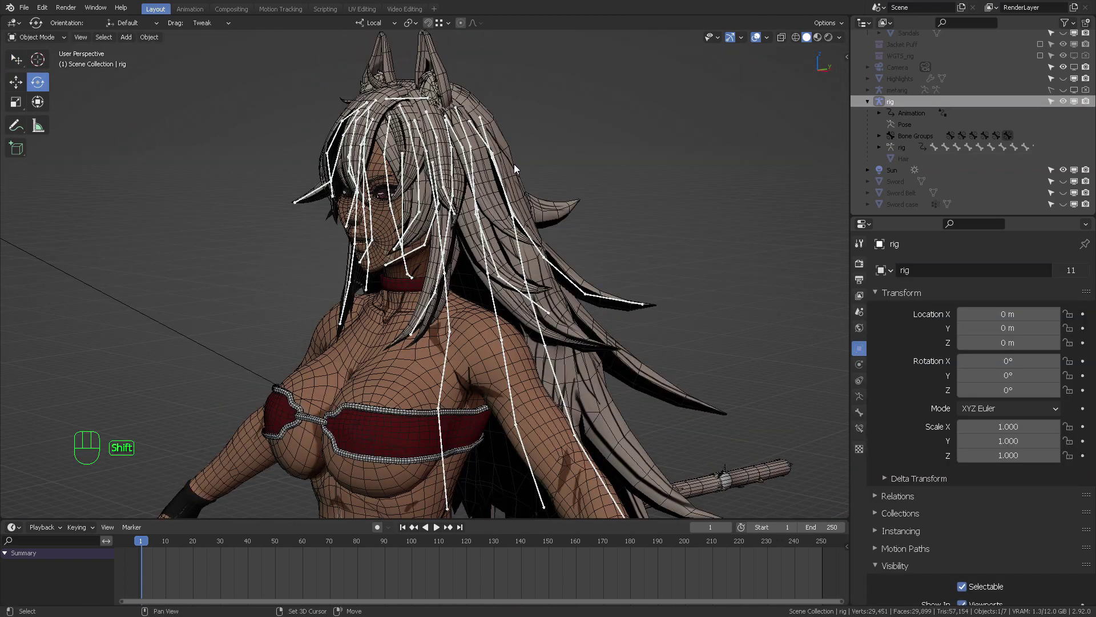
pyautogui.keyDown('shift'); pyautogui.click(513, 163); pyautogui.keyUp('shift')
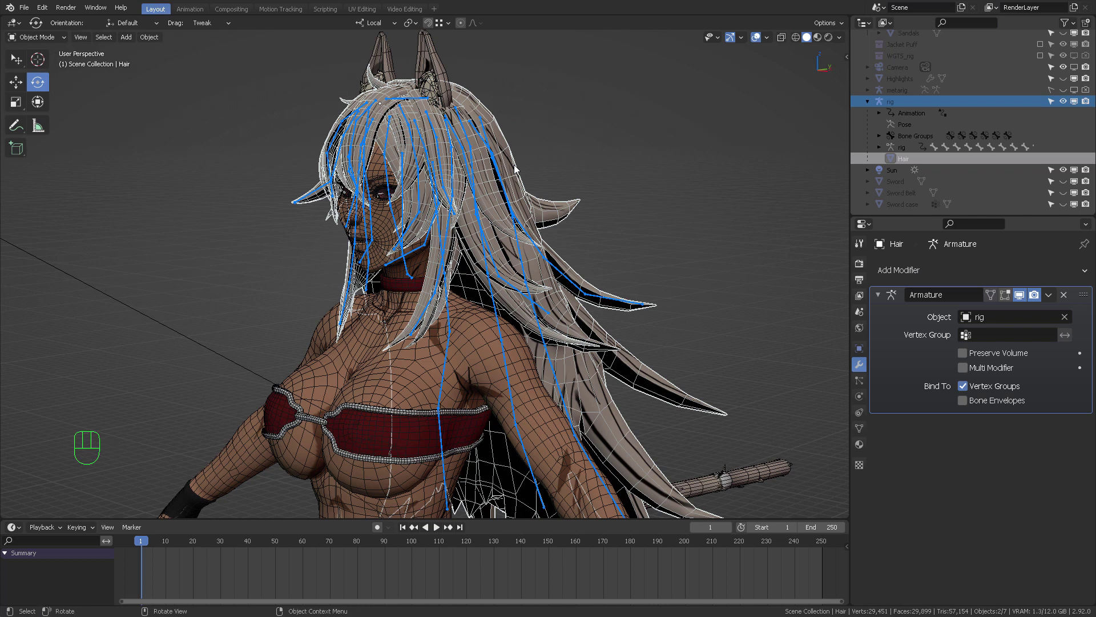
pyautogui.press('Tab')
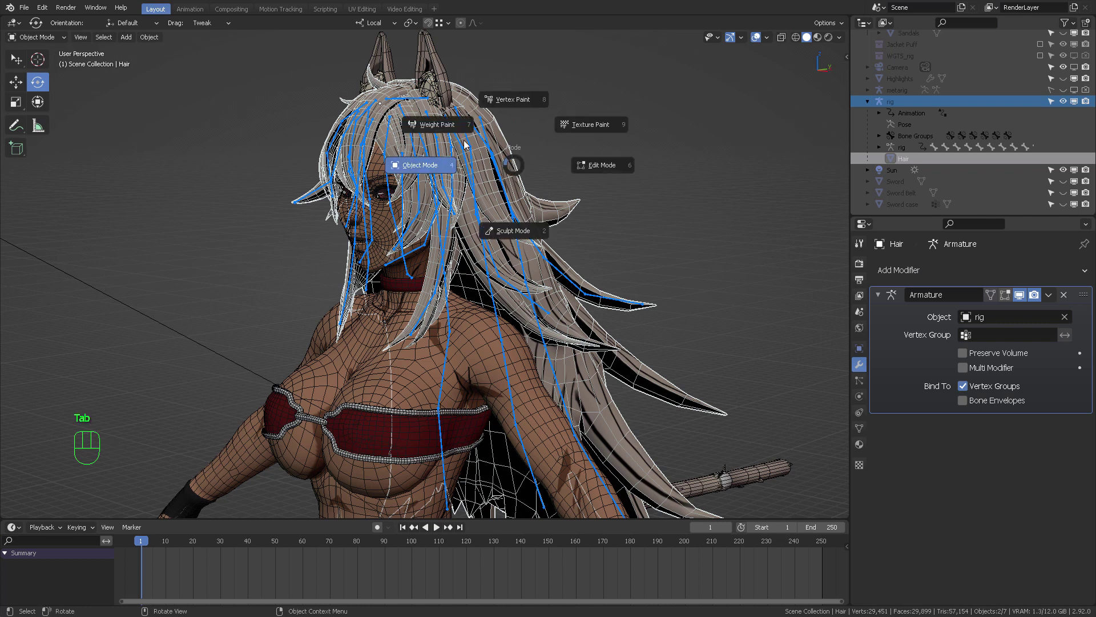
pyautogui.click(446, 131)
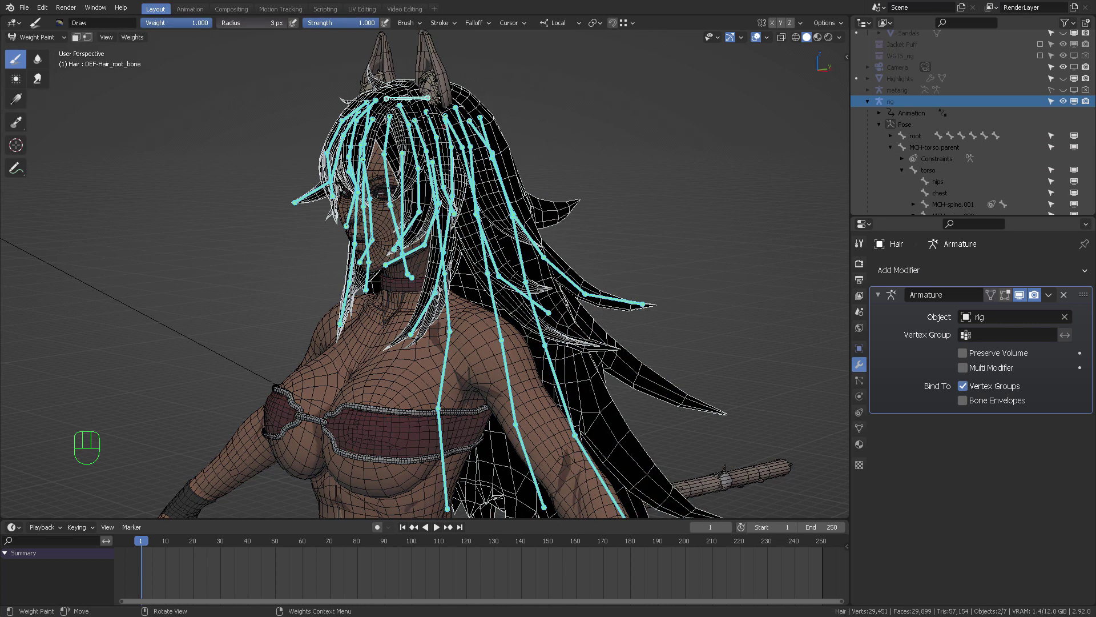
pyautogui.click(133, 37)
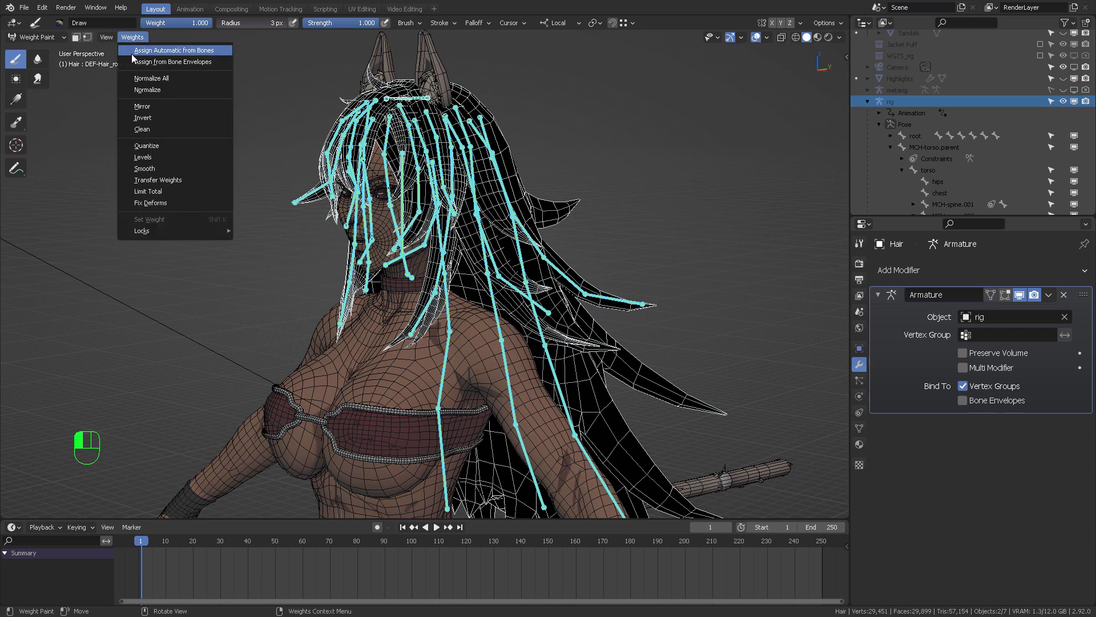
pyautogui.click(183, 55)
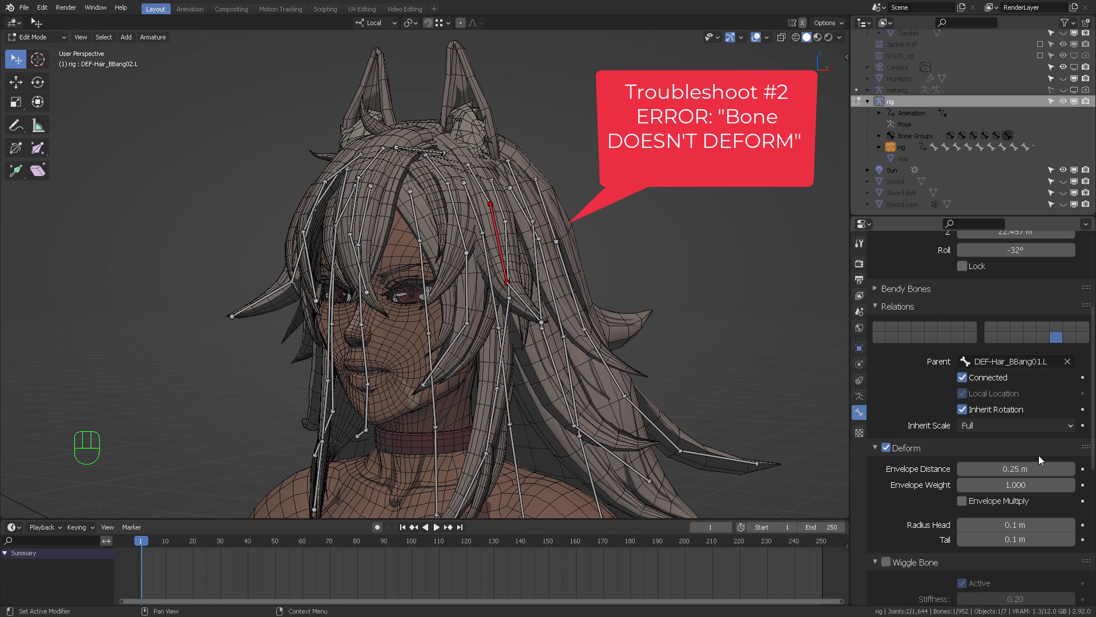
# Set 2.5 m Envelope Distance on DEF-Hair_BBang02.L and 01.L, then browse hair vertex groups
pyautogui.click(1021, 468)
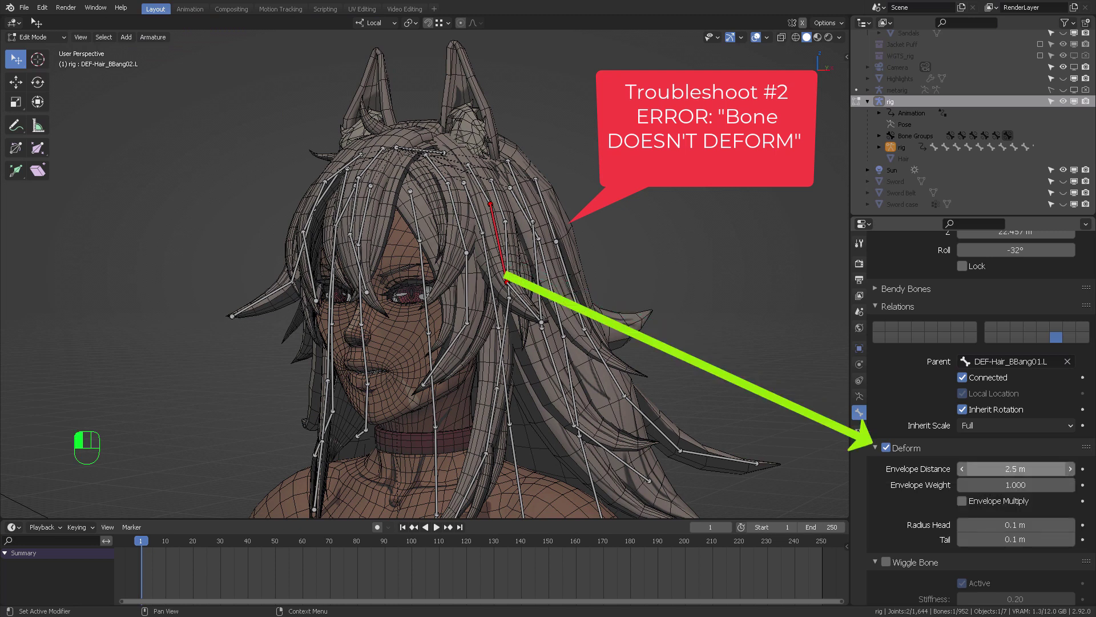
pyautogui.moveTo(440, 214); pyautogui.dragTo(453, 205, button='middle')
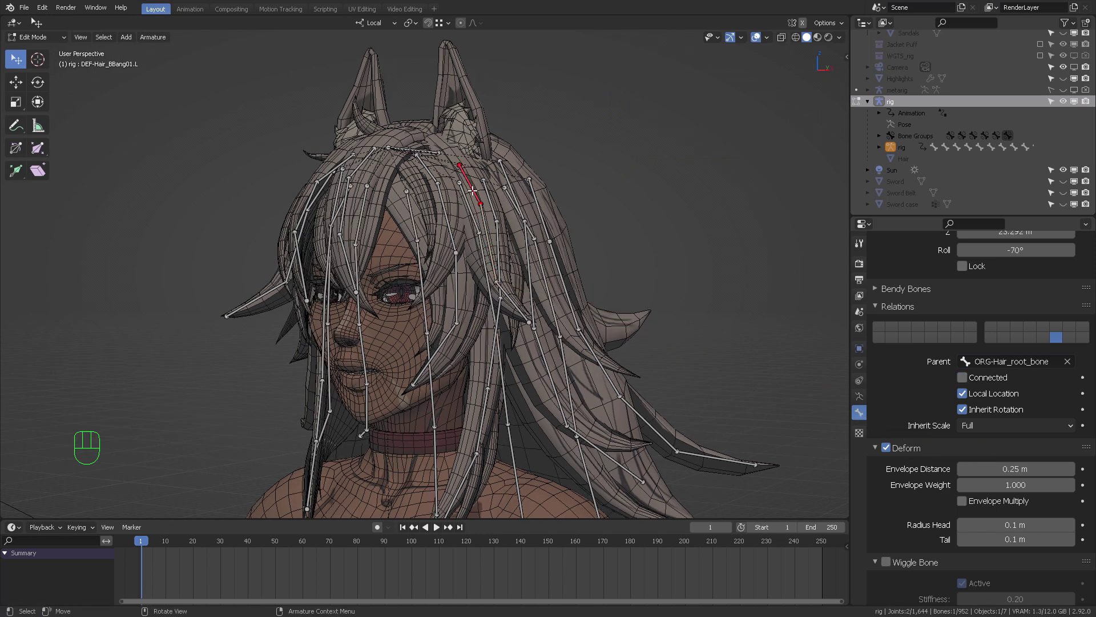
pyautogui.click(1025, 467)
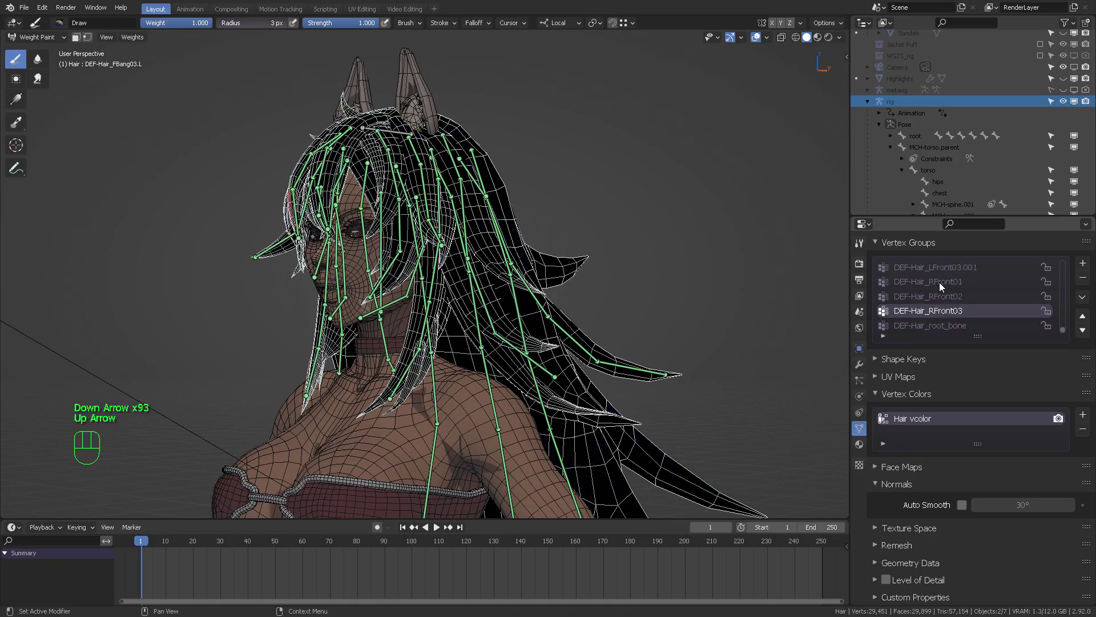
pyautogui.press('Down')
pyautogui.press('Down')
pyautogui.press('Down')
pyautogui.press('Up')
pyautogui.press('Up')
pyautogui.press('Up')
pyautogui.press('Up')
pyautogui.press('Up')
pyautogui.press('Up')
pyautogui.press('Up')
pyautogui.press('Up')
pyautogui.press('Up')
pyautogui.press('Up')
pyautogui.press('Up')
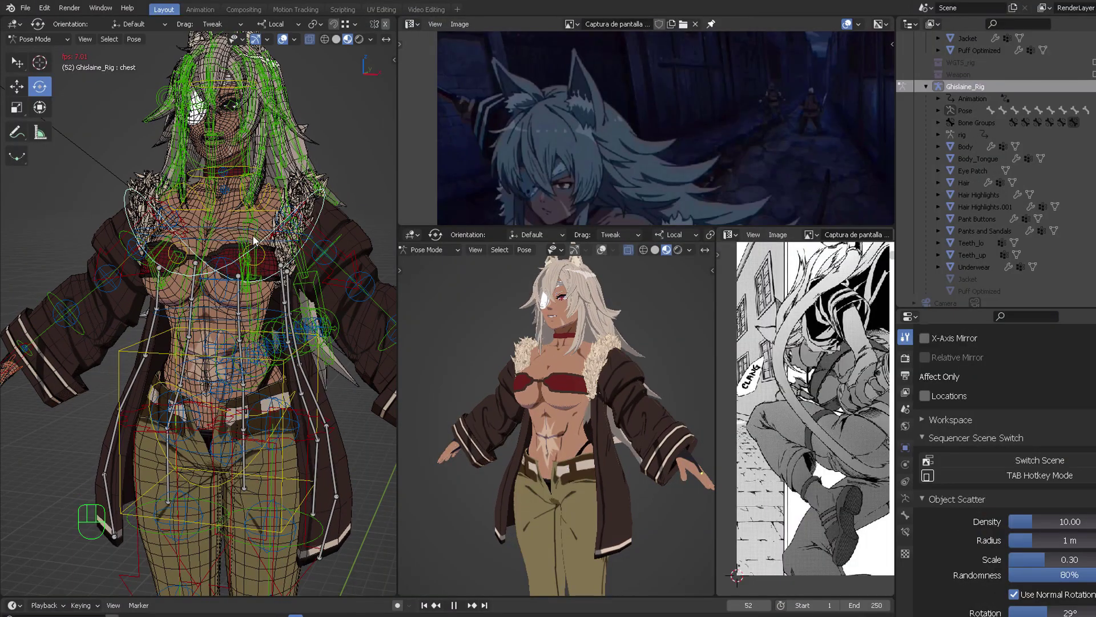
# Hide the Jacket and move the Ghislaine rig to a new position in Object Mode
pyautogui.moveTo(171, 340); pyautogui.dragTo(120, 339, button='middle')
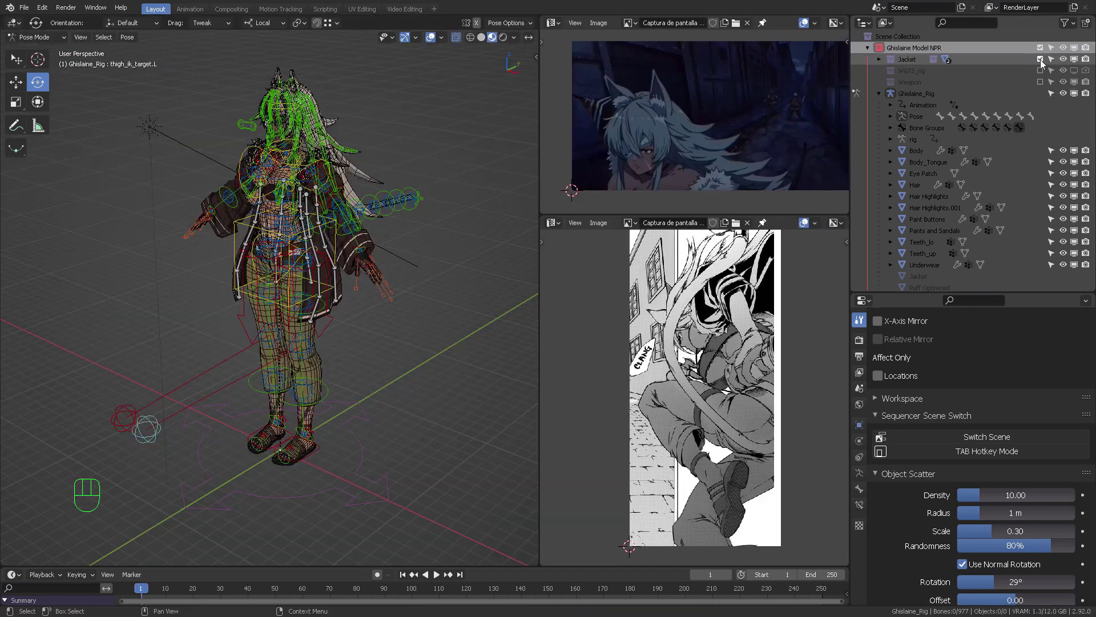
pyautogui.click(1040, 59)
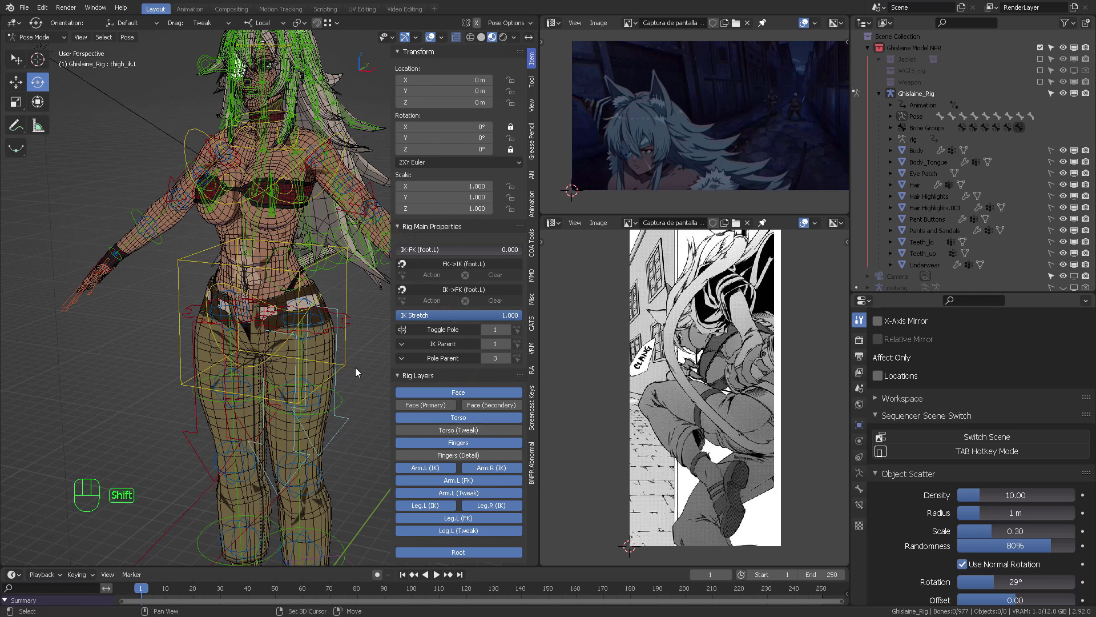
pyautogui.press('Tab')
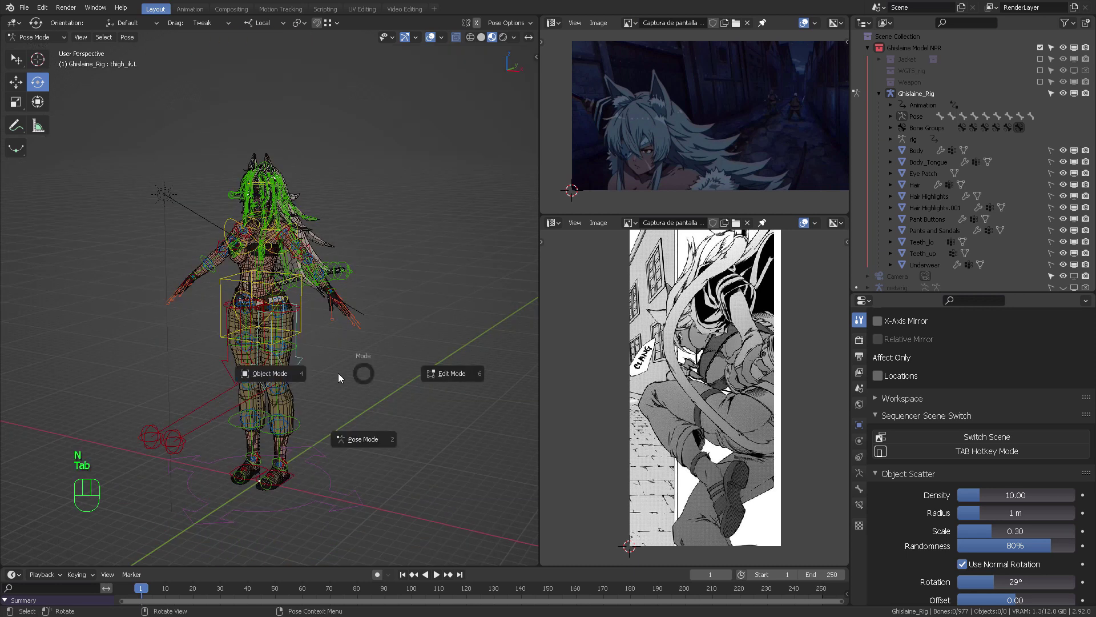
pyautogui.click(337, 442)
pyautogui.press('g')
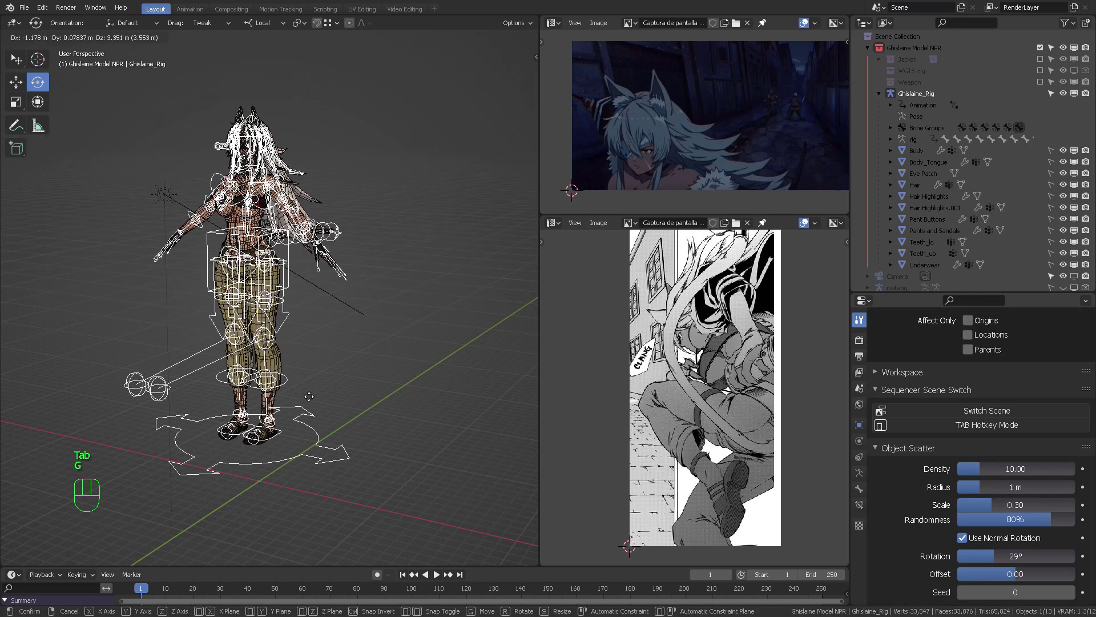
pyautogui.click(361, 413)
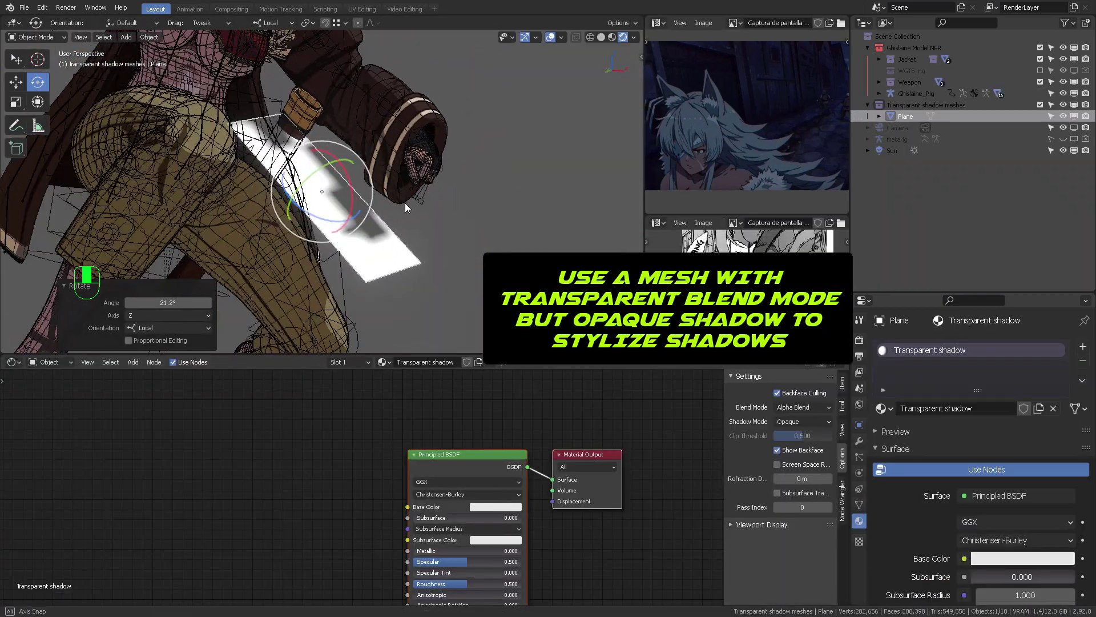
# Set the plane material's Alpha to 0, turn off Show Backface, and move the plane
pyautogui.moveTo(434, 571); pyautogui.dragTo(403, 383, button='middle')
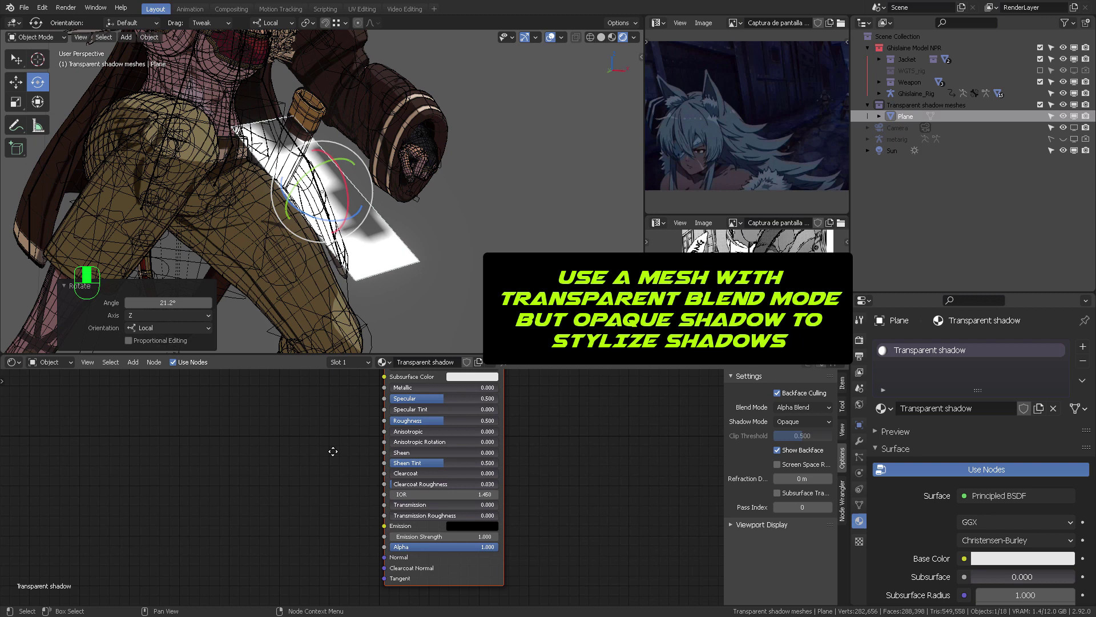
pyautogui.moveTo(445, 517); pyautogui.dragTo(411, 517)
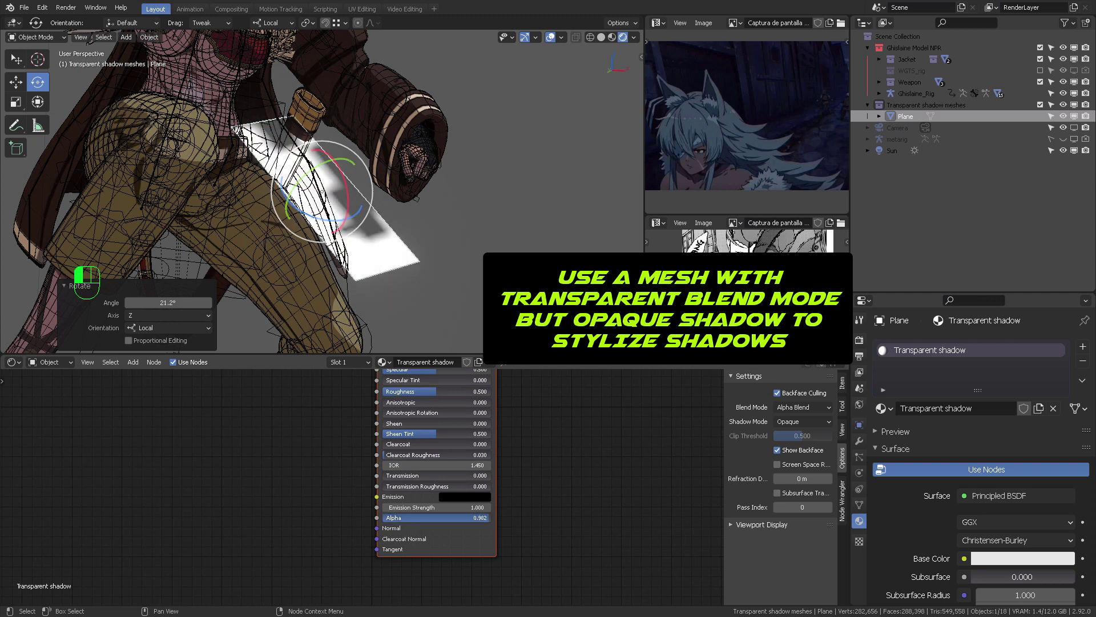
pyautogui.click(777, 453)
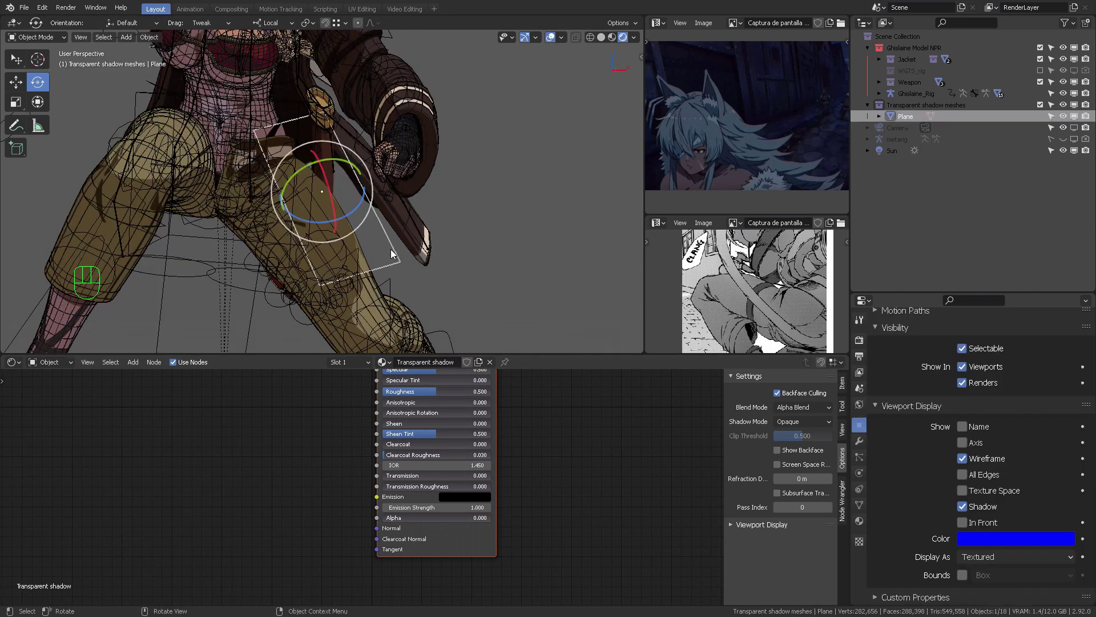
pyautogui.press('g')
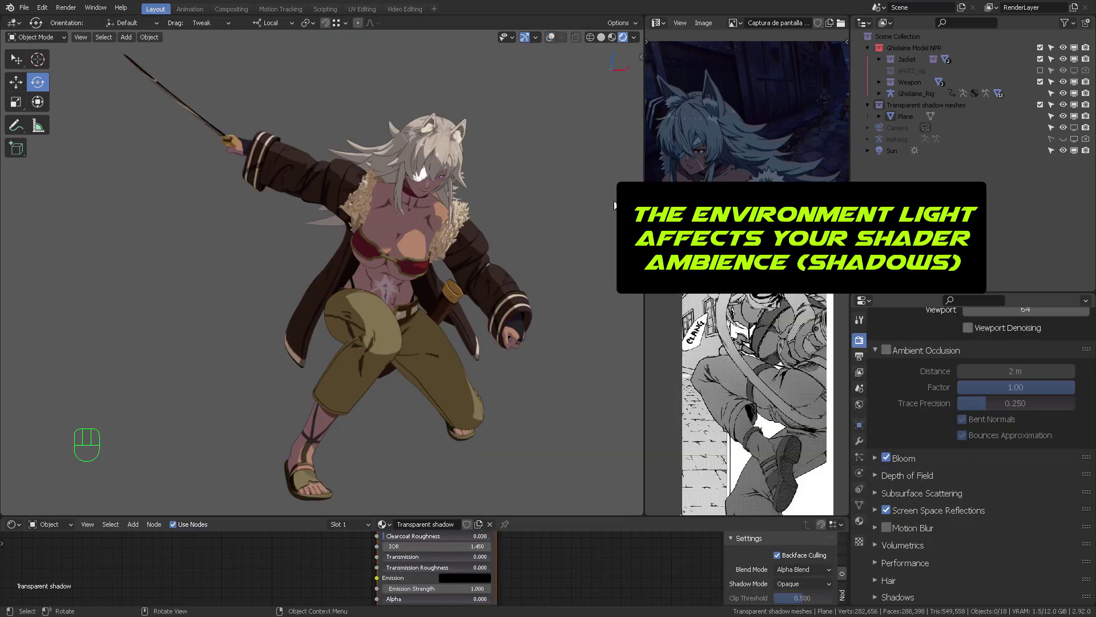
pyautogui.scroll(-8, 994, 452)
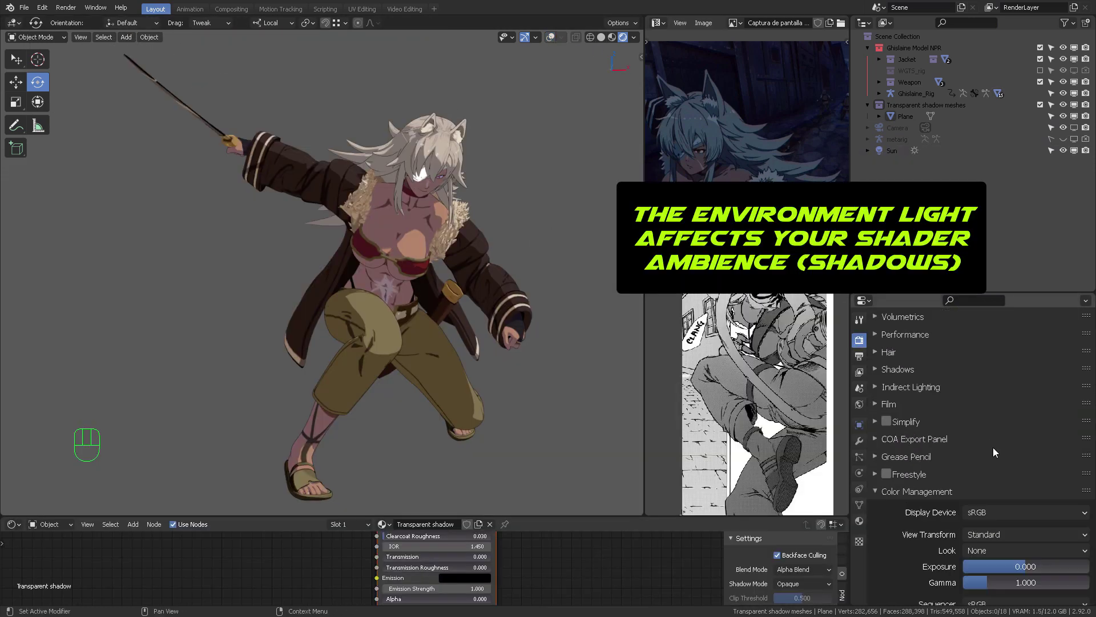
pyautogui.scroll(-2, 994, 452)
# Set world Strength to 0.490 and reshape the combined color curve to deepen shadows
pyautogui.click(859, 404)
pyautogui.keyDown('shift'); pyautogui.moveTo(1022, 461); pyautogui.dragTo(1028, 461); pyautogui.keyUp('shift')
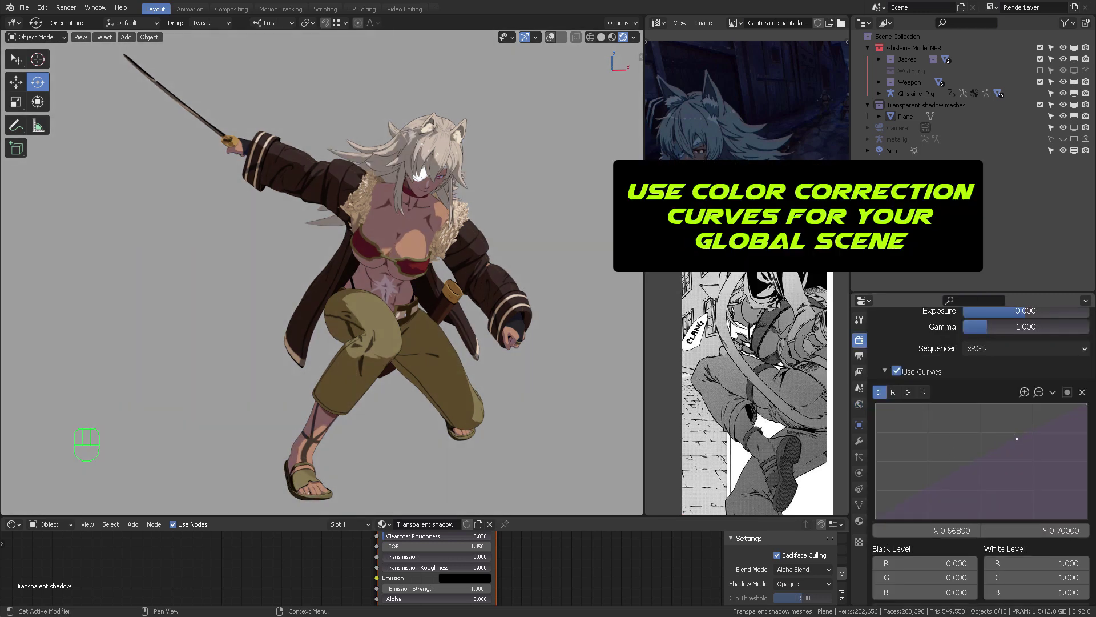
pyautogui.click(894, 392)
pyautogui.click(1006, 454)
pyautogui.click(879, 392)
pyautogui.moveTo(1029, 436); pyautogui.dragTo(1028, 452)
pyautogui.moveTo(914, 494); pyautogui.dragTo(933, 498)
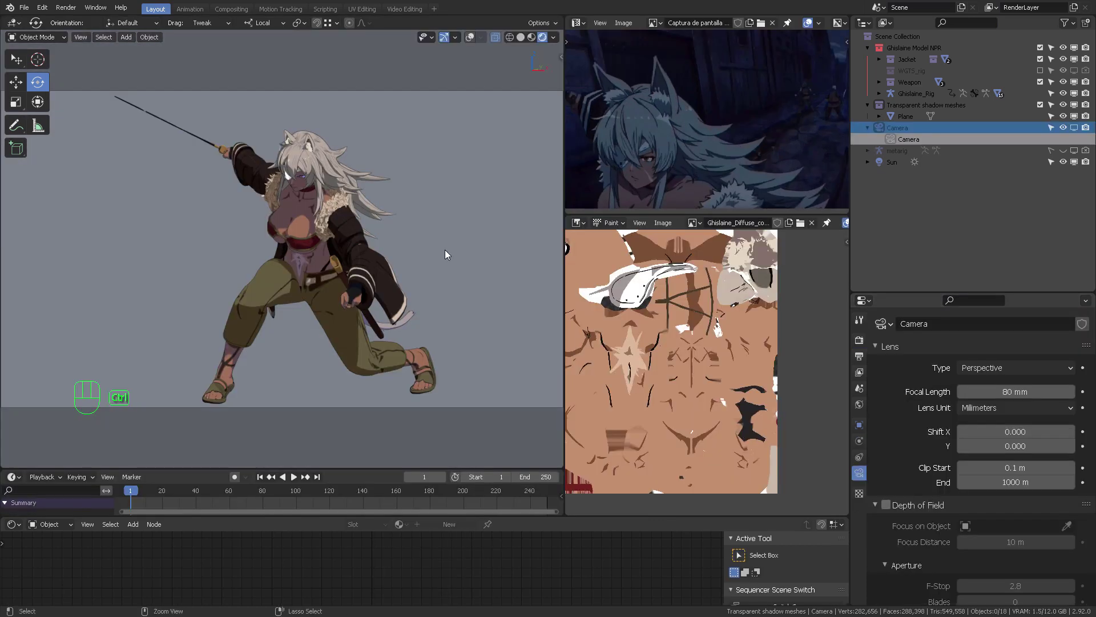
# Play and stop the animation to check the pose, then view through the scene camera
pyautogui.moveTo(444, 249); pyautogui.dragTo(540, 258, button='middle')
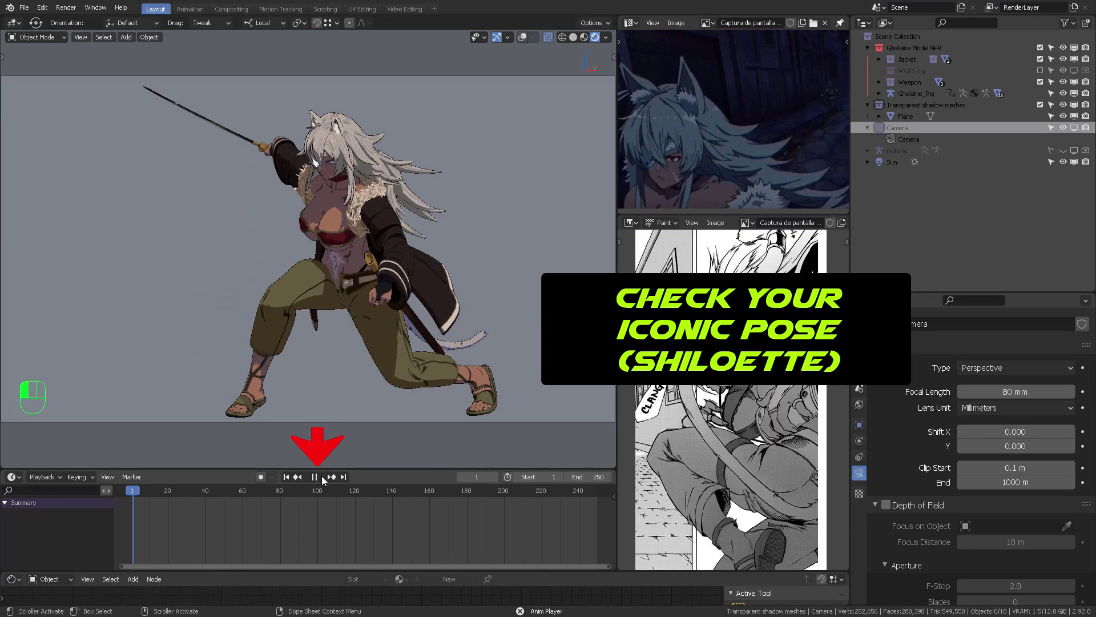
pyautogui.click(319, 476)
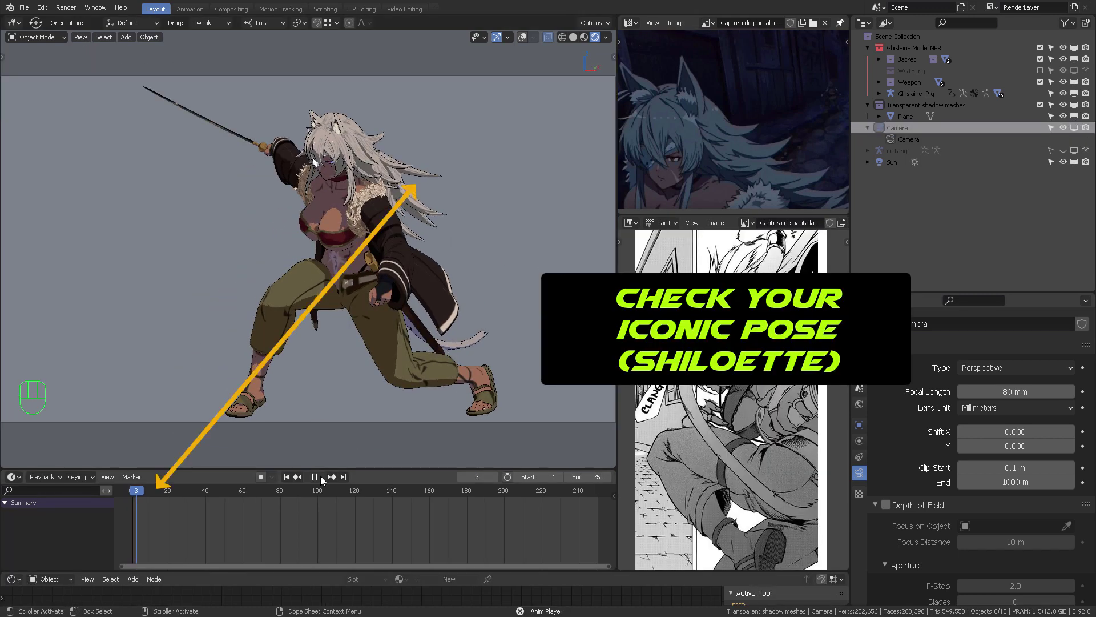
pyautogui.press('Escape')
pyautogui.hotkey('shift', 'F5')
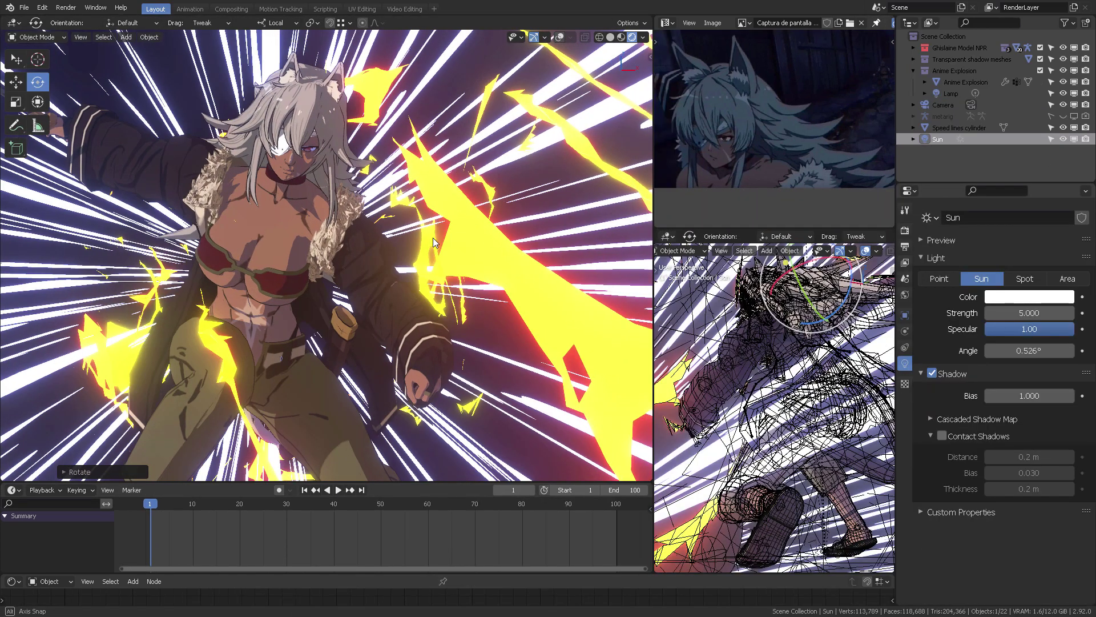
pyautogui.moveTo(400, 251); pyautogui.dragTo(485, 251, button='middle')
pyautogui.press('KP_0')
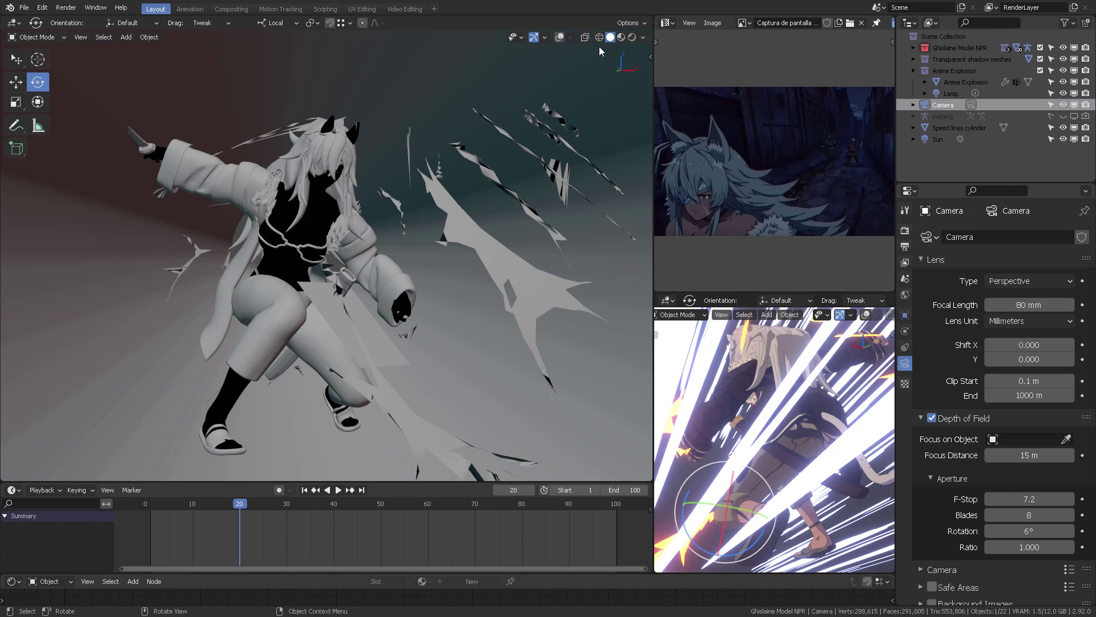
# Switch to Rendered shading and frame the scene from the Ghislaine Render stored view
pyautogui.click(621, 37)
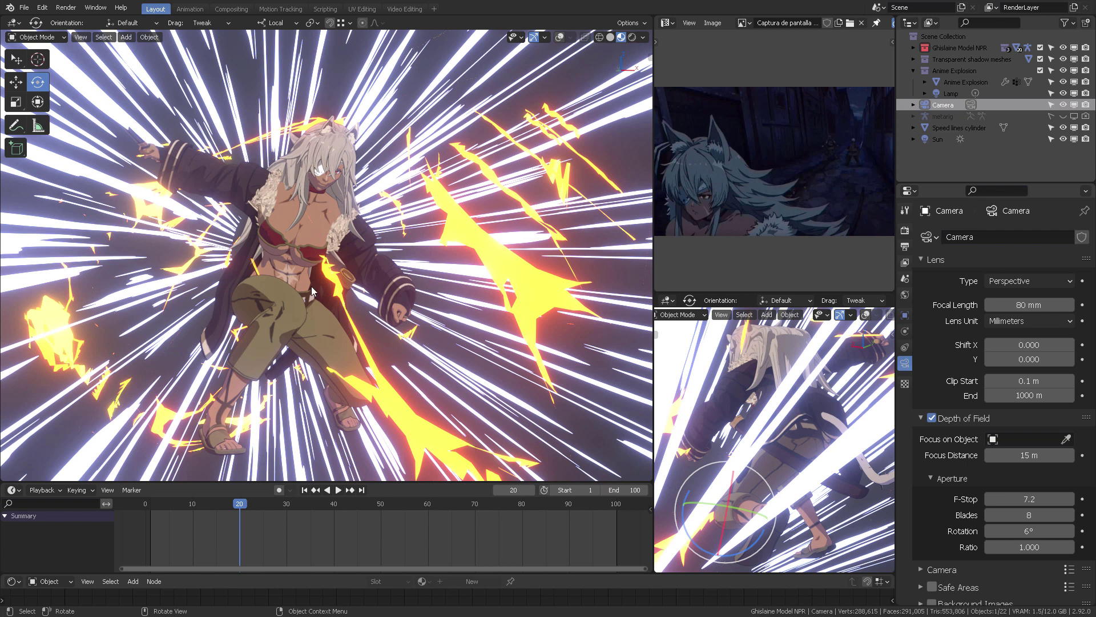
pyautogui.click(632, 39)
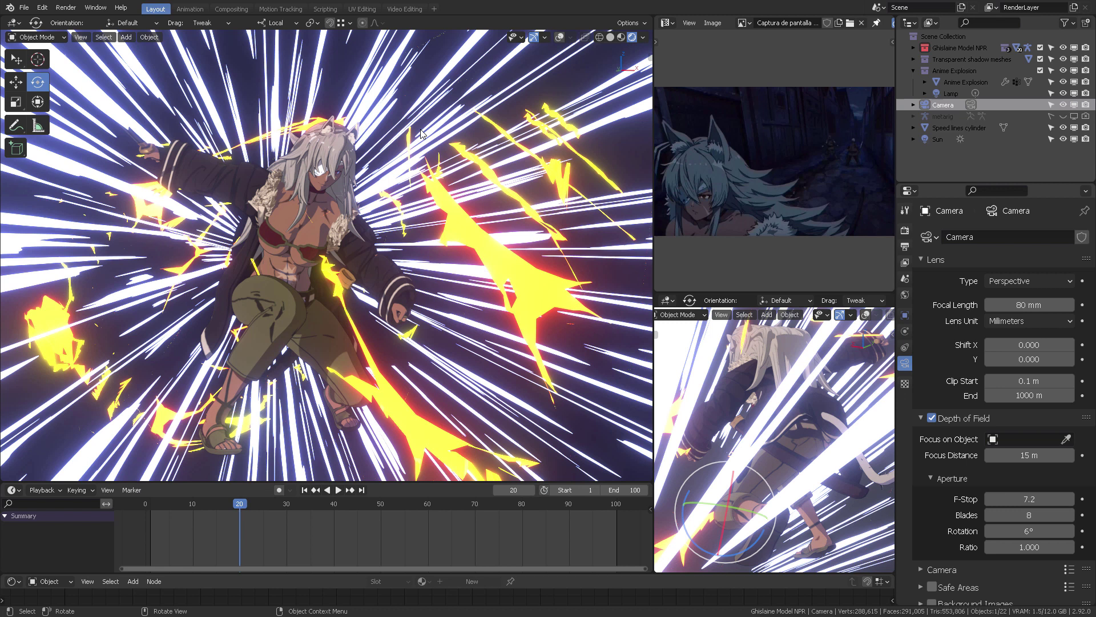
pyautogui.press('n')
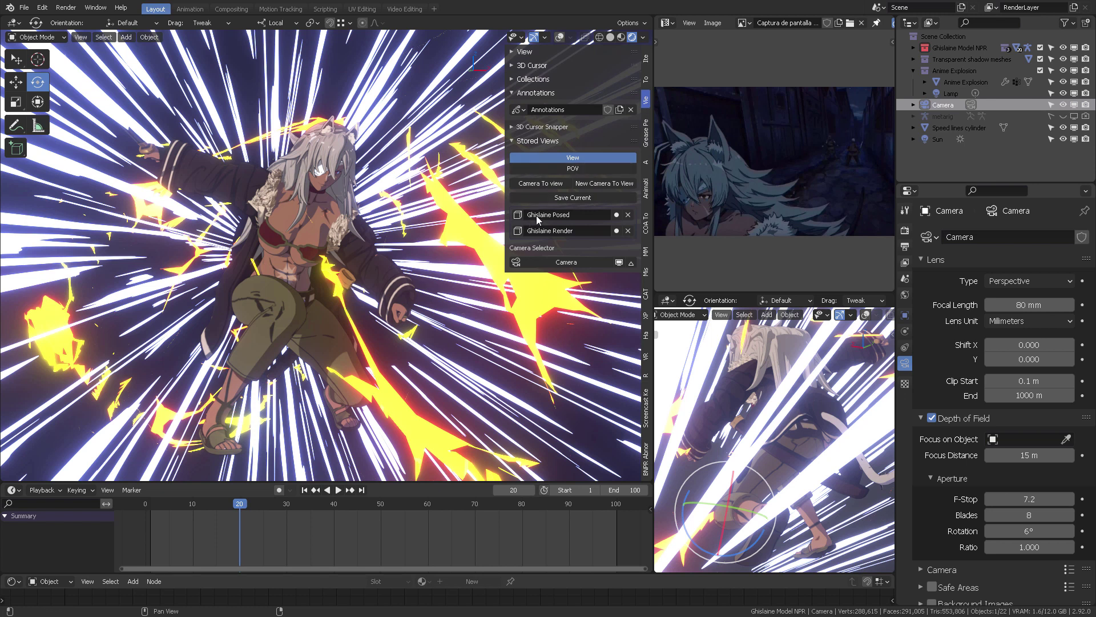
pyautogui.click(518, 230)
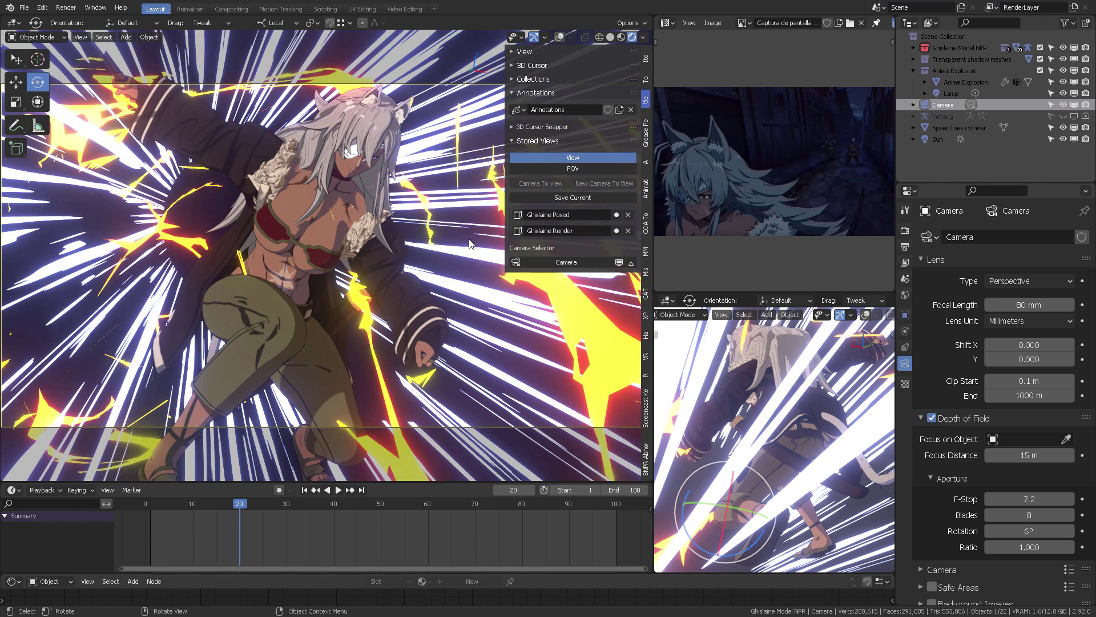
pyautogui.click(517, 215)
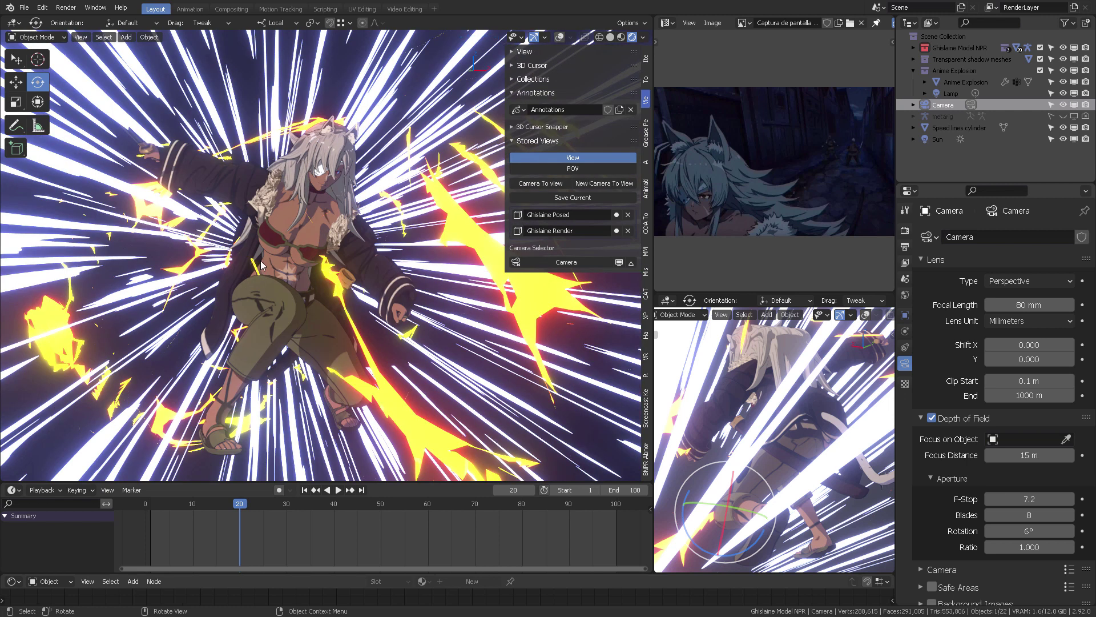
pyautogui.click(519, 230)
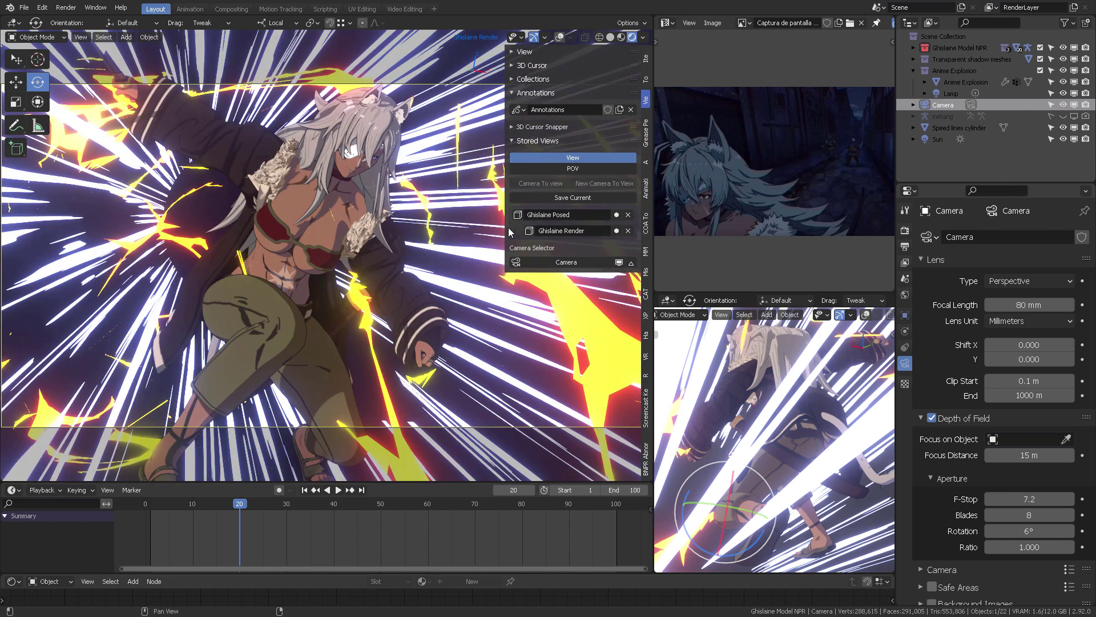
pyautogui.press('n')
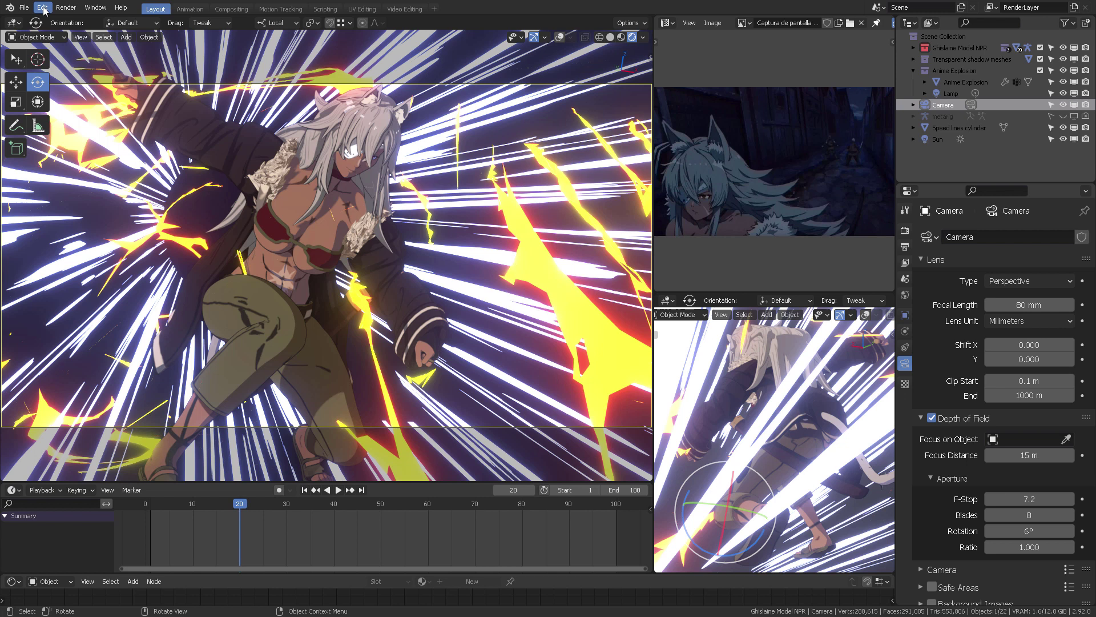
pyautogui.click(42, 8)
pyautogui.click(70, 183)
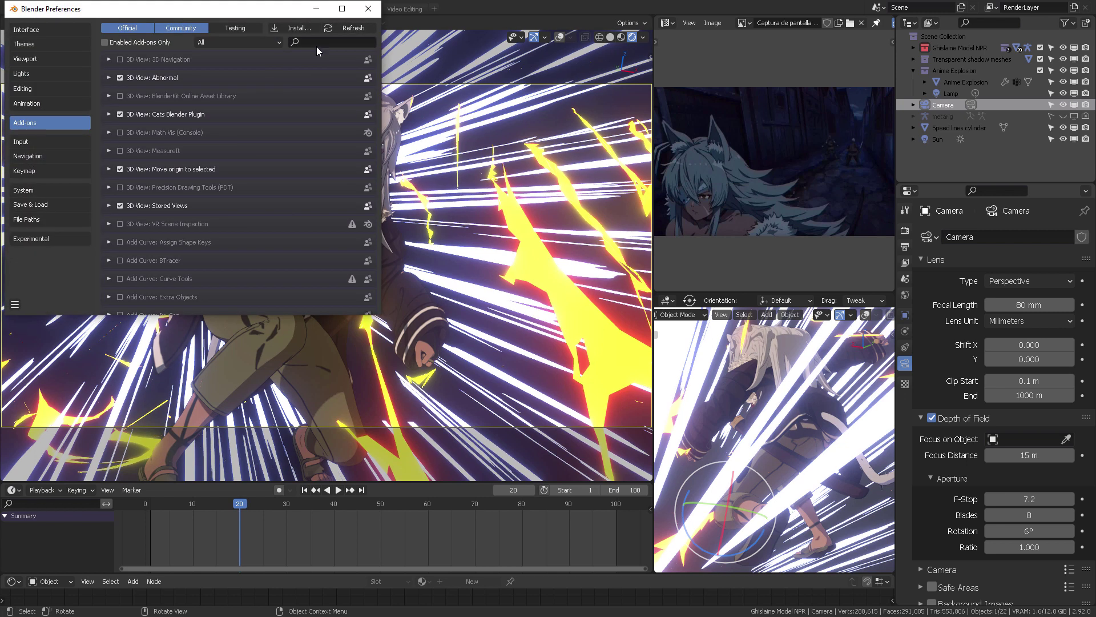
pyautogui.write('view')
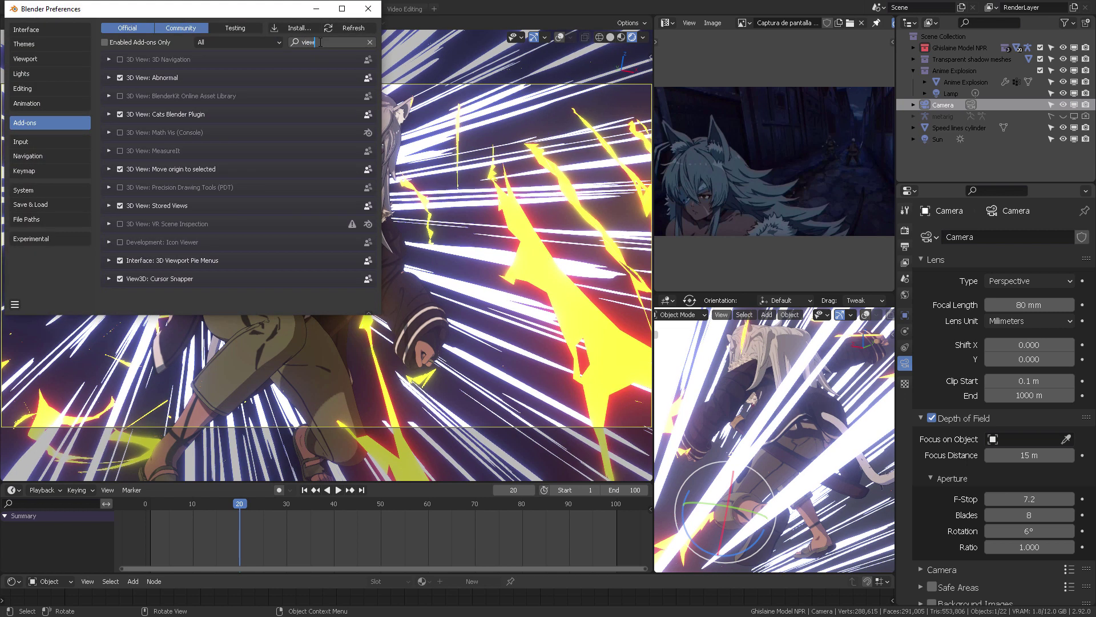
pyautogui.press('Return')
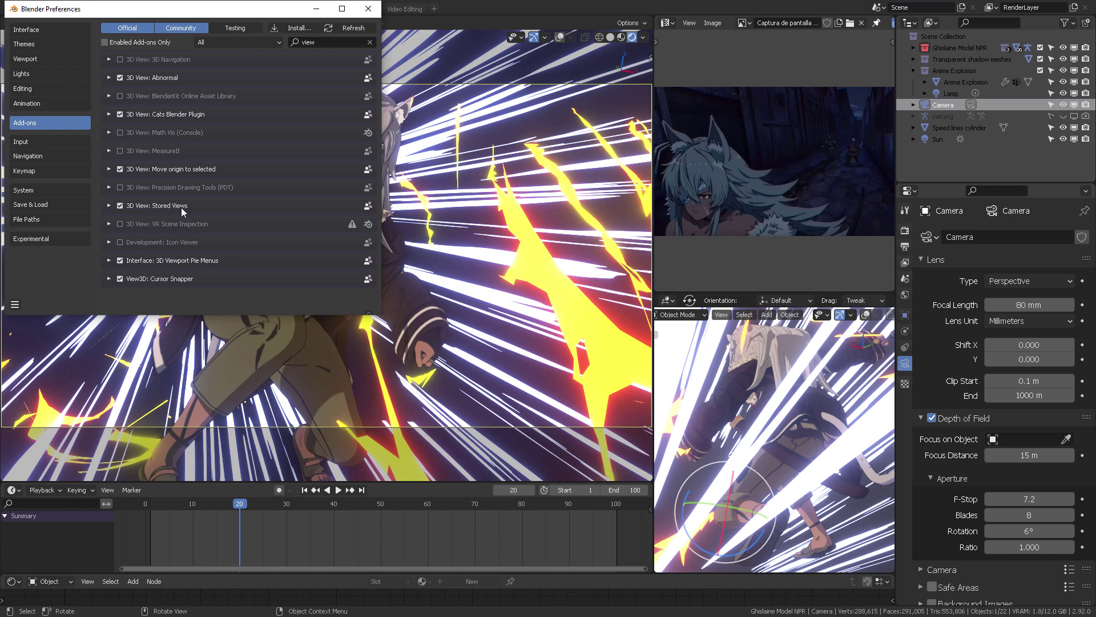
pyautogui.click(369, 8)
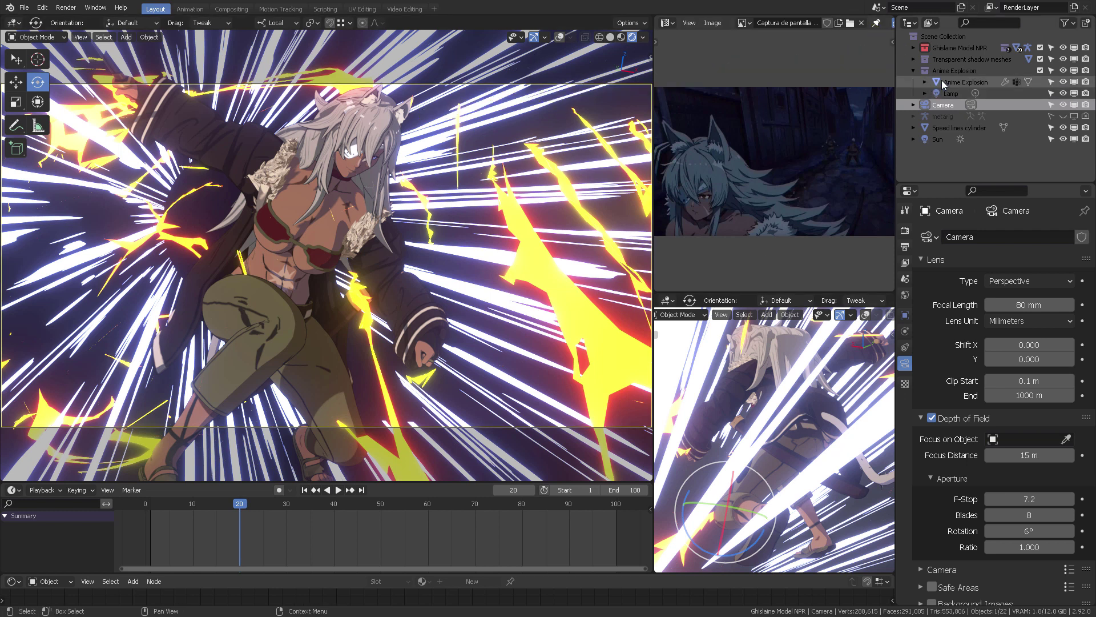
# Select Ghislaine_Rig in the Ghislaine Model NPR collection and switch it to Pose Mode
pyautogui.click(914, 47)
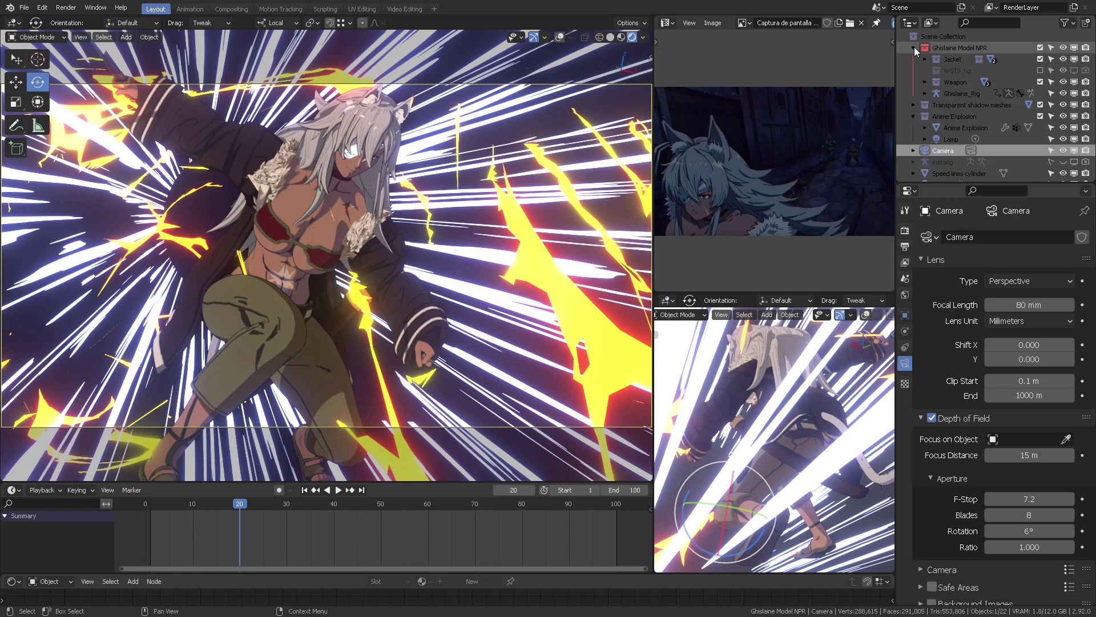
pyautogui.click(960, 93)
pyautogui.hotkey('ctrl', 'Tab')
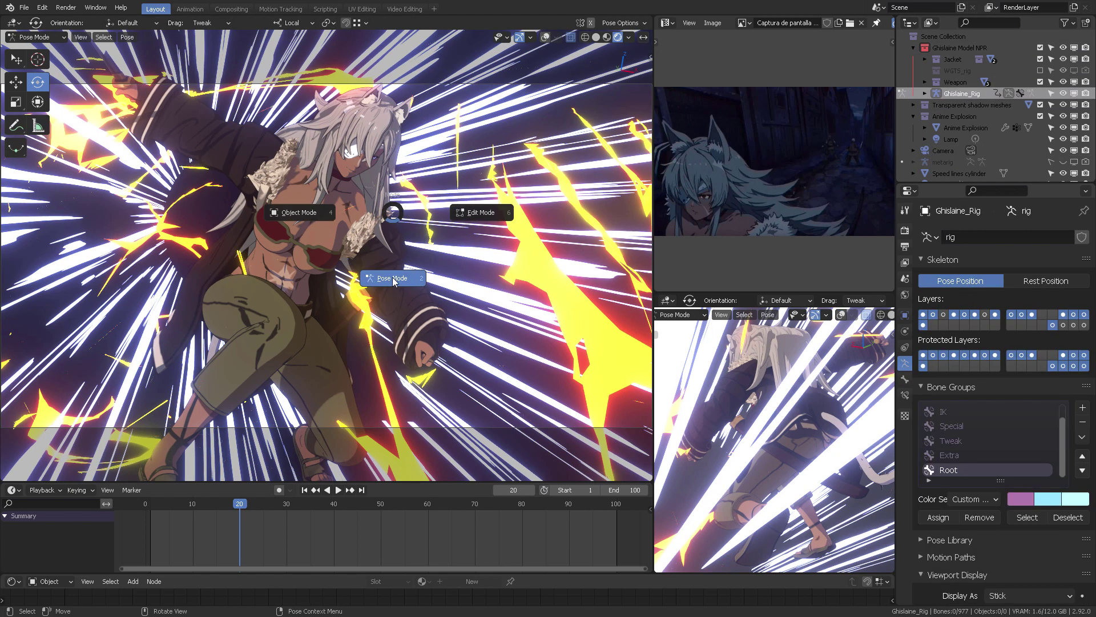
pyautogui.click(393, 278)
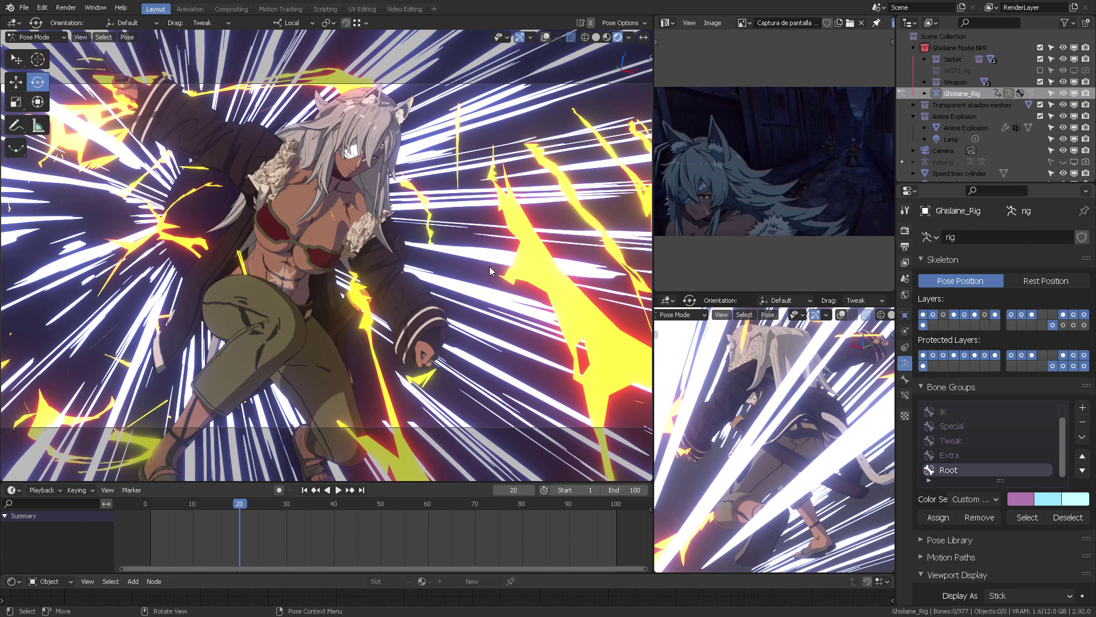
# Show the hair bone's Wiggle Bone settings (Stiffness 0.20, Dampening 0.20) in the Bone tab
pyautogui.click(905, 378)
pyautogui.scroll(-2, 944, 402)
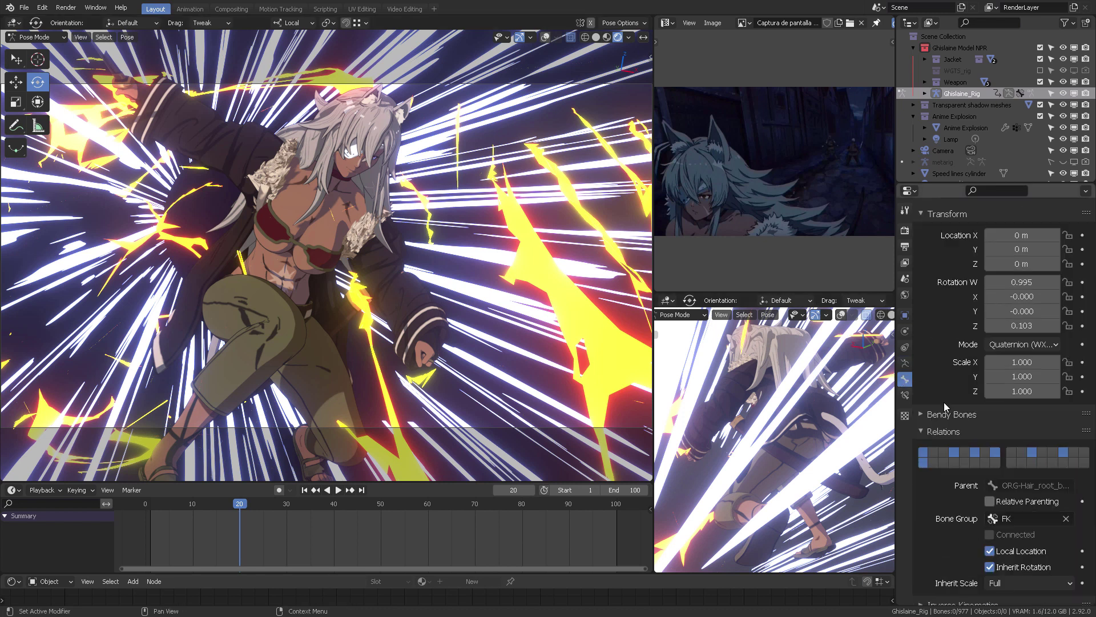
pyautogui.scroll(-10, 947, 400)
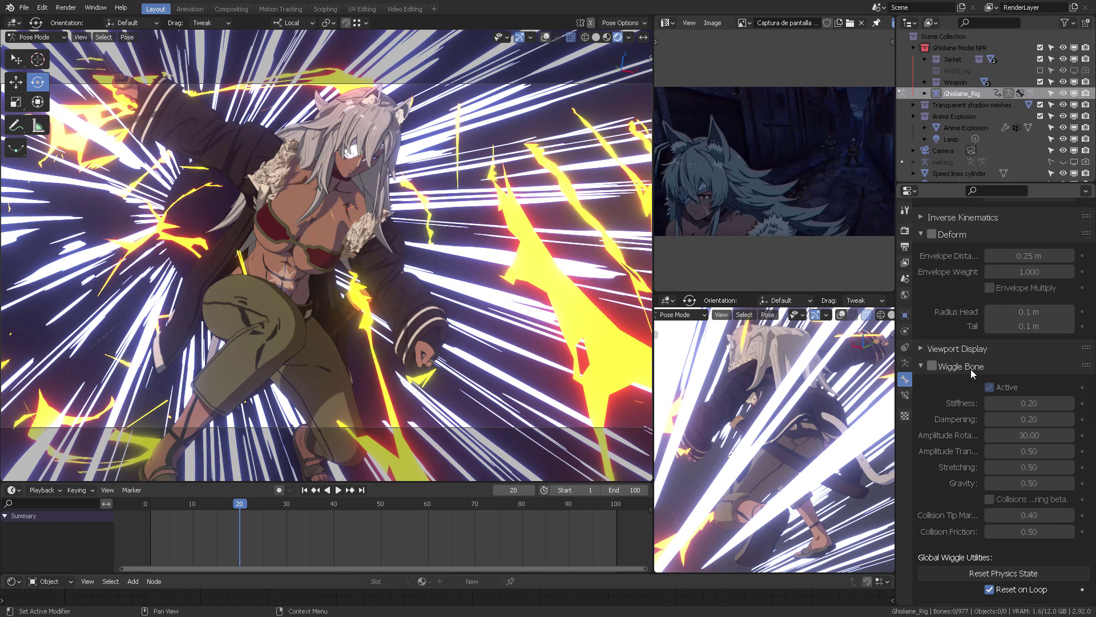
pyautogui.click(982, 367)
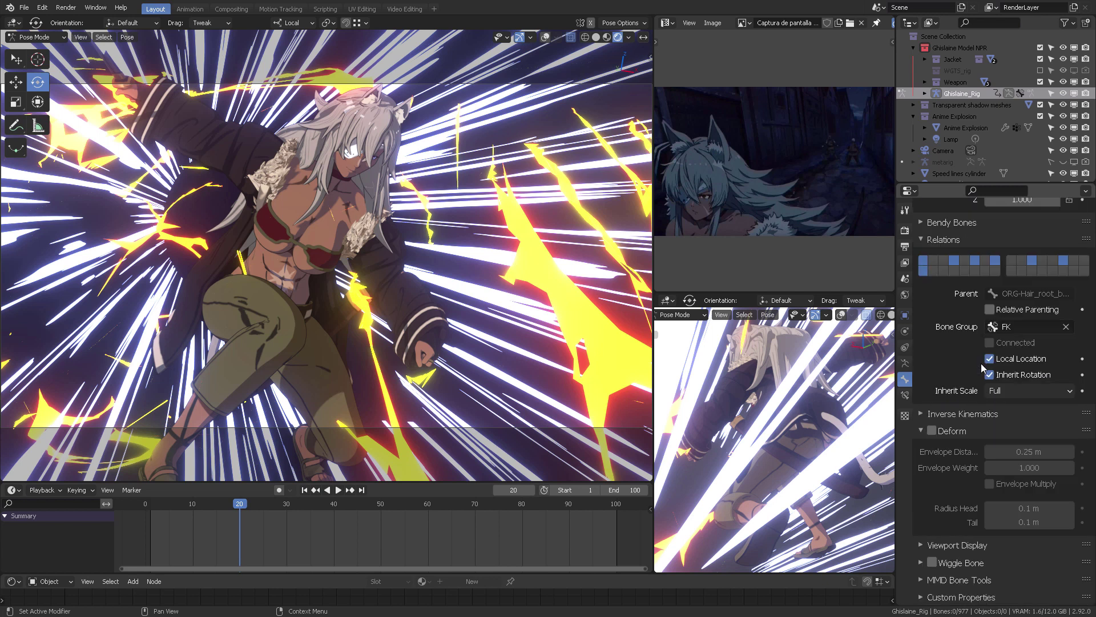
pyautogui.click(977, 563)
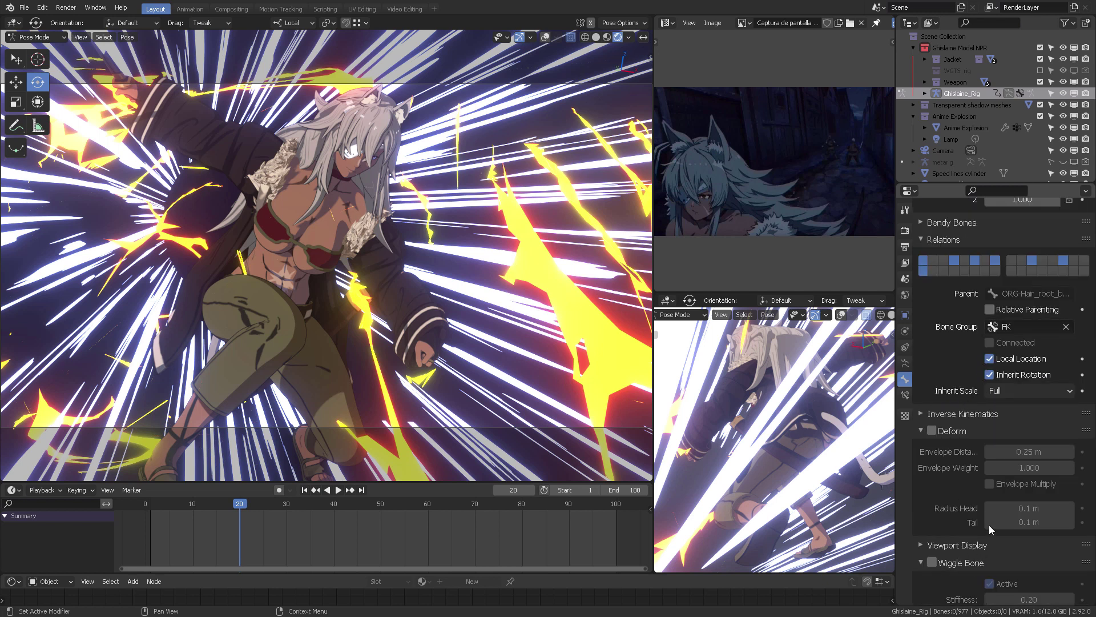
pyautogui.scroll(-8, 994, 457)
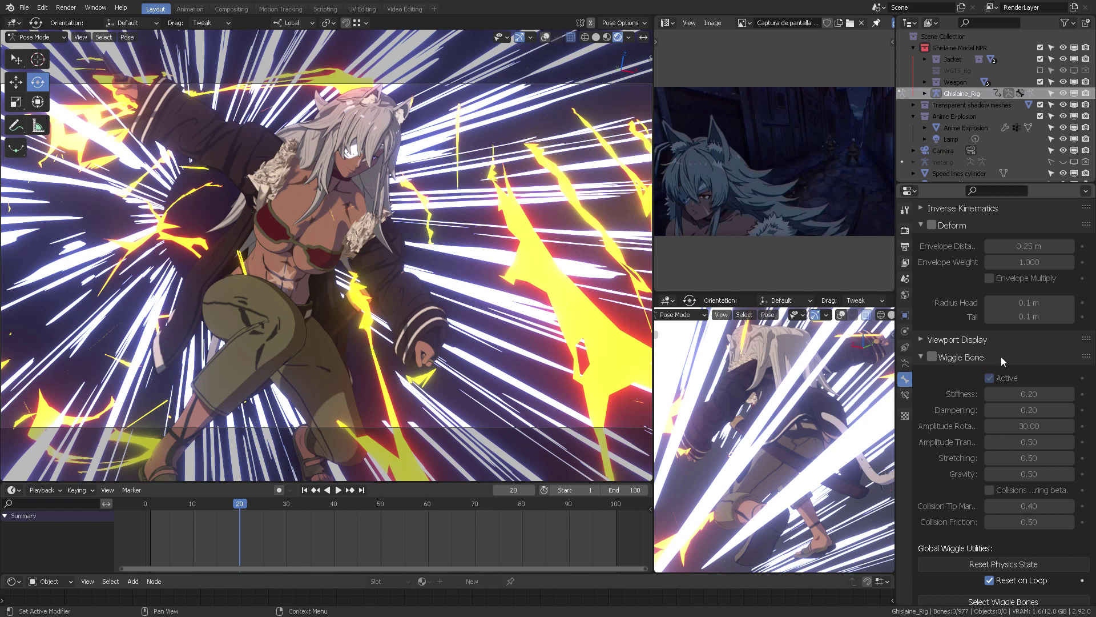